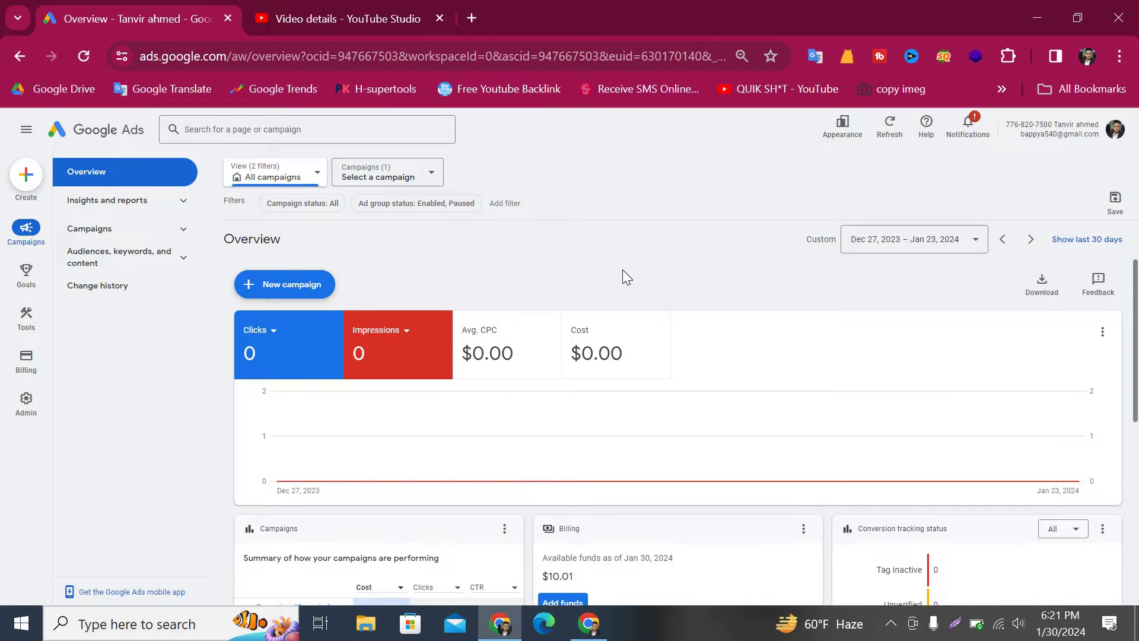
# - View the billing summary of the first Google Ads account, and that of the account in the other browser window
pyautogui.moveTo(27, 364)
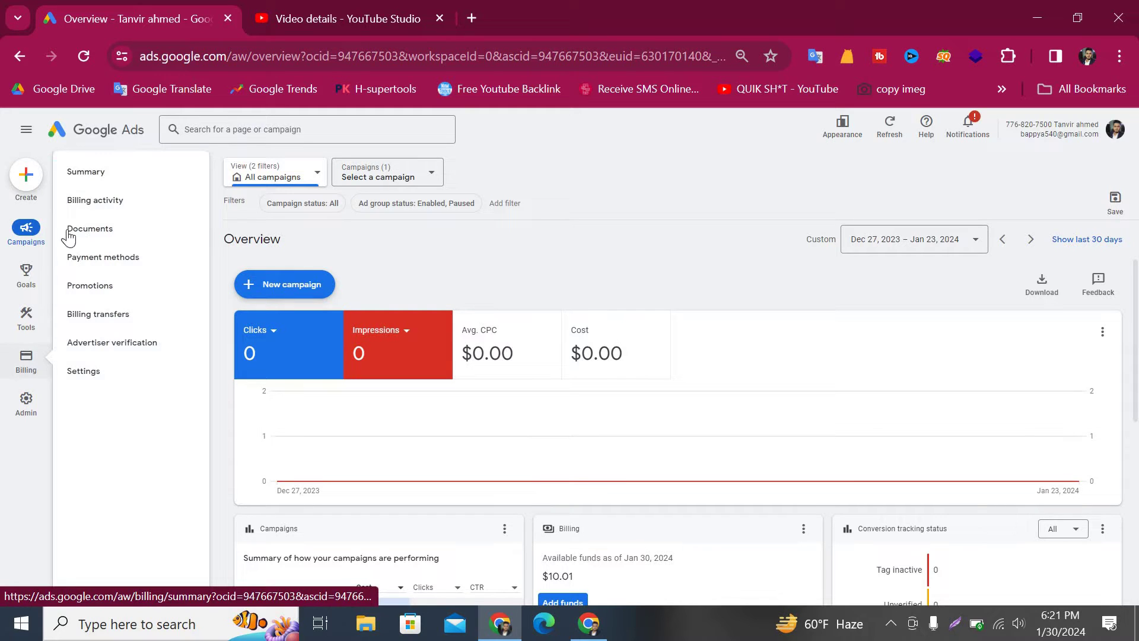
pyautogui.click(87, 178)
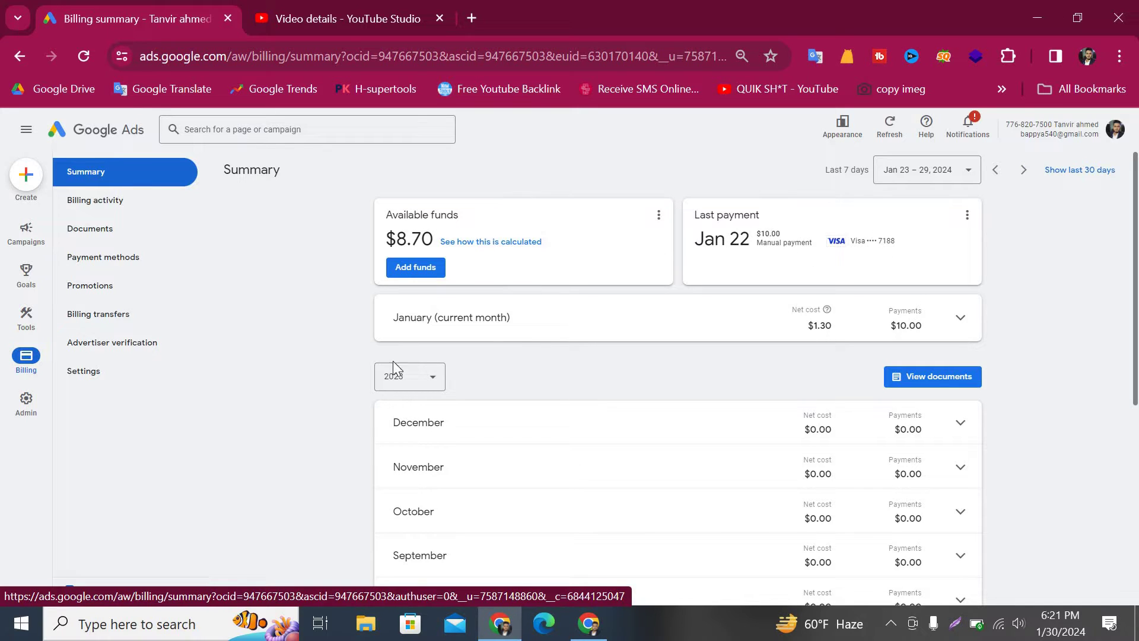
pyautogui.click(590, 624)
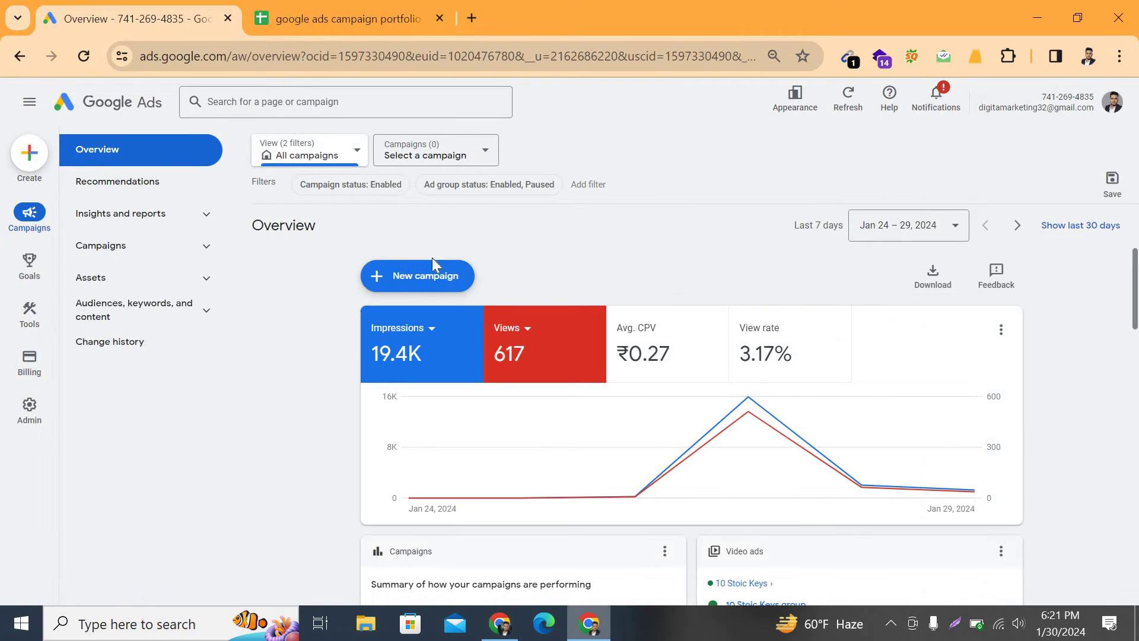
pyautogui.moveTo(23, 365)
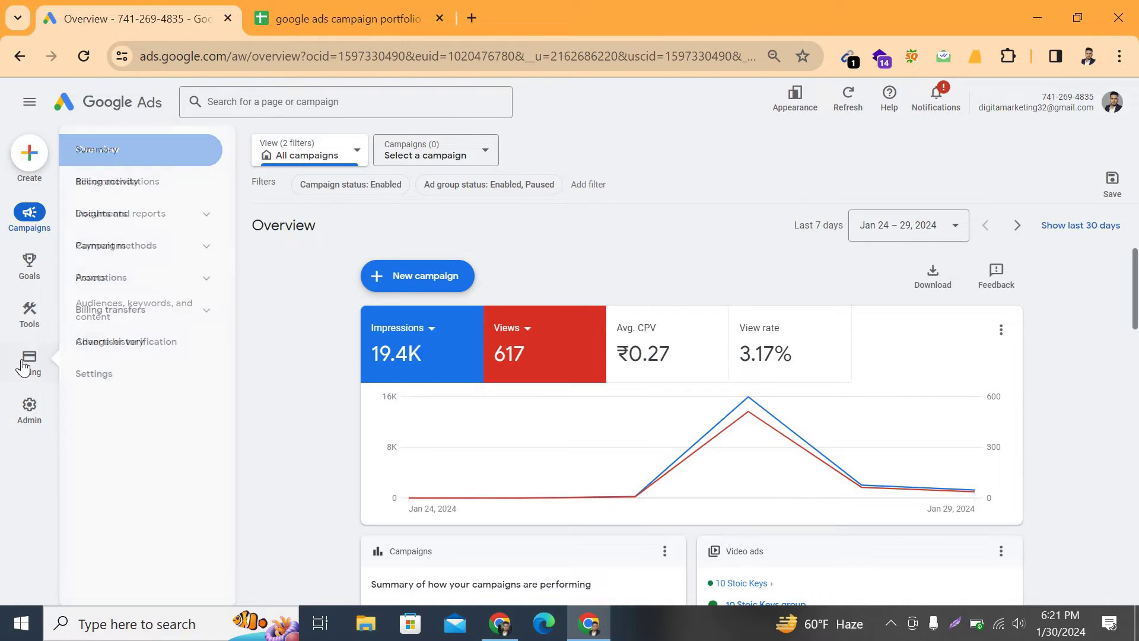
pyautogui.click(83, 153)
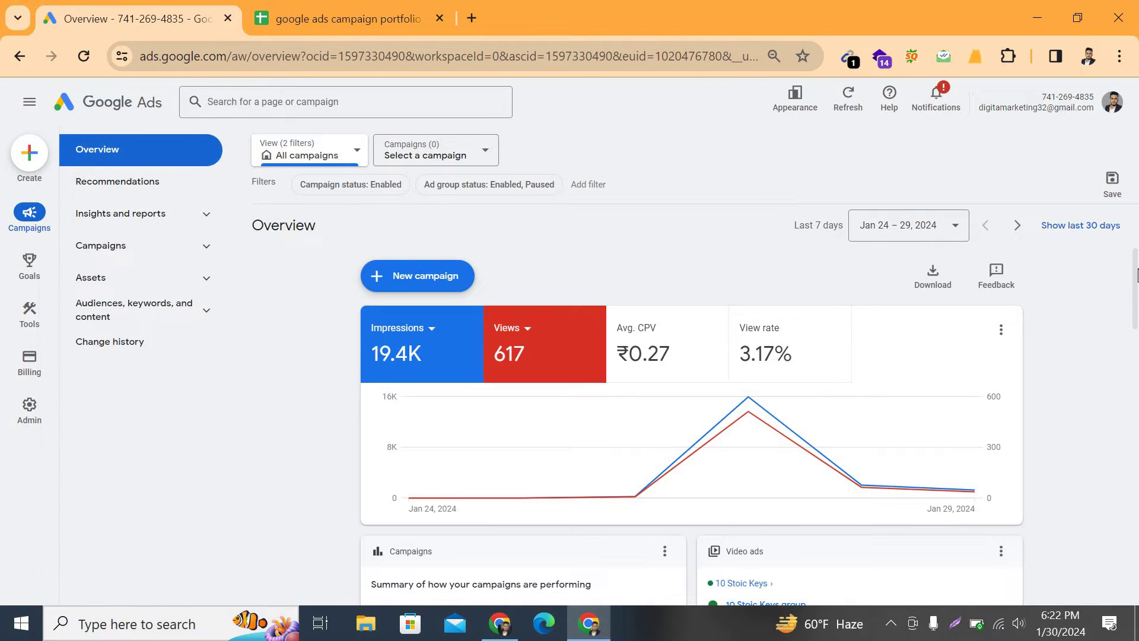
# - Review the campaign performance overview in both Google Ads accounts, including the campaign summary and video ads
pyautogui.scroll(-2, 1134, 273)
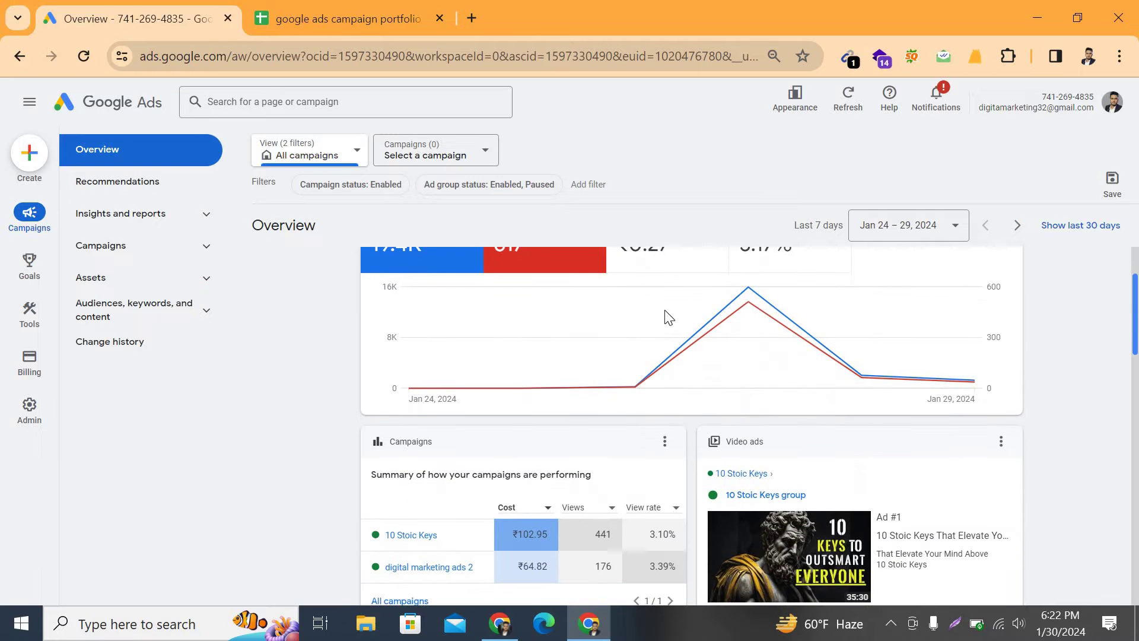
pyautogui.click(499, 623)
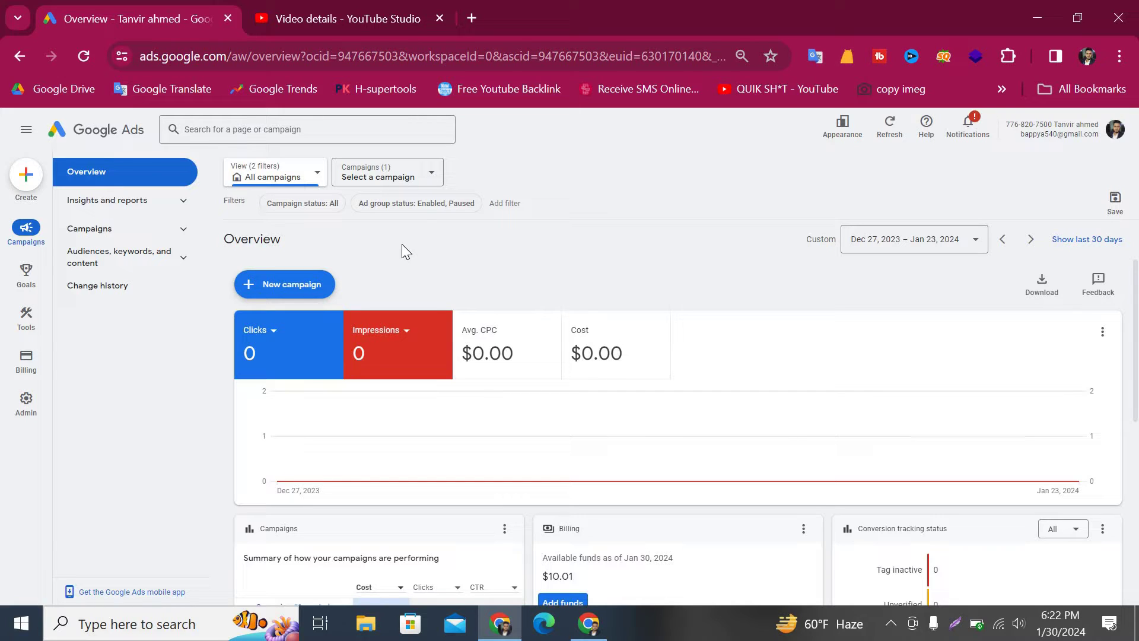
pyautogui.click(588, 623)
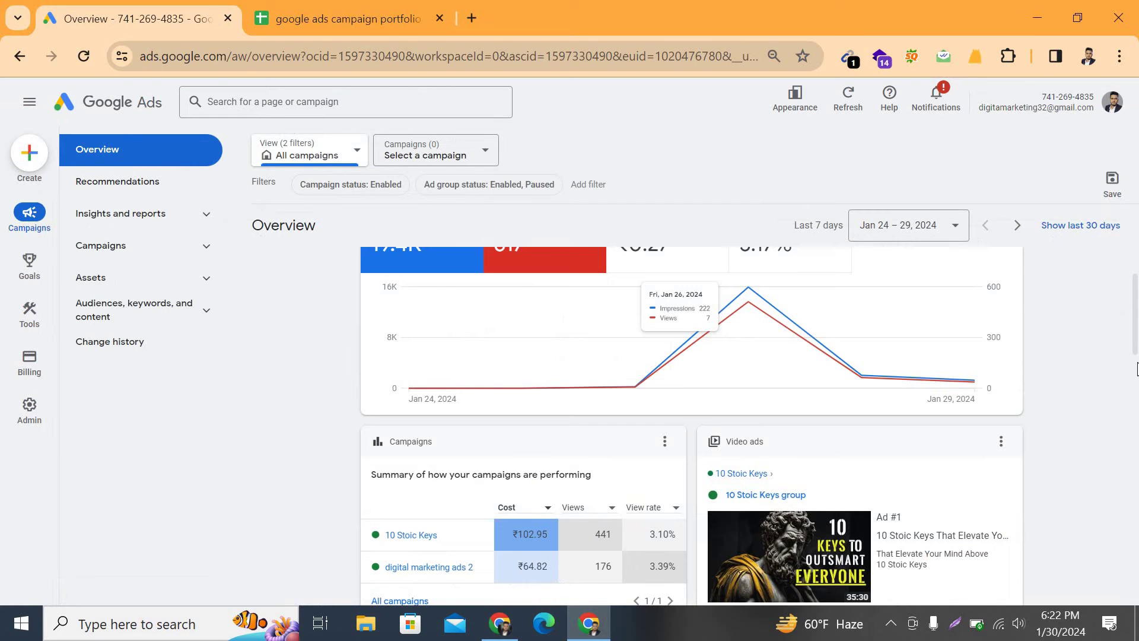
pyautogui.scroll(2, 1114, 281)
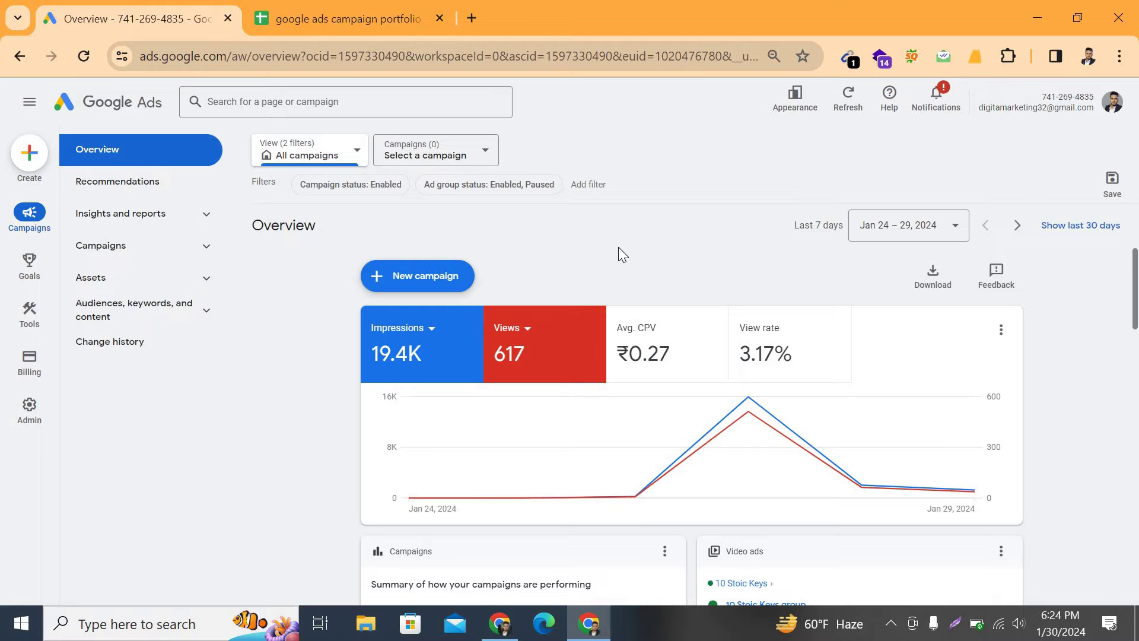
# - View the screenshot links in the google ads campaign portfolio spreadsheet
pyautogui.click(276, 19)
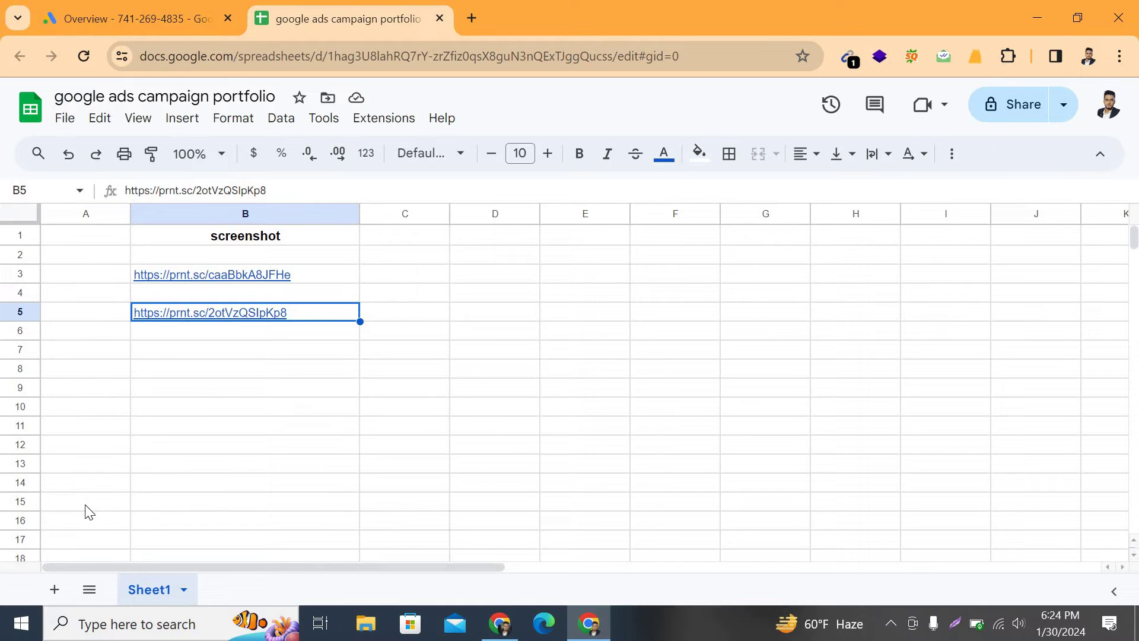
pyautogui.click(20, 505)
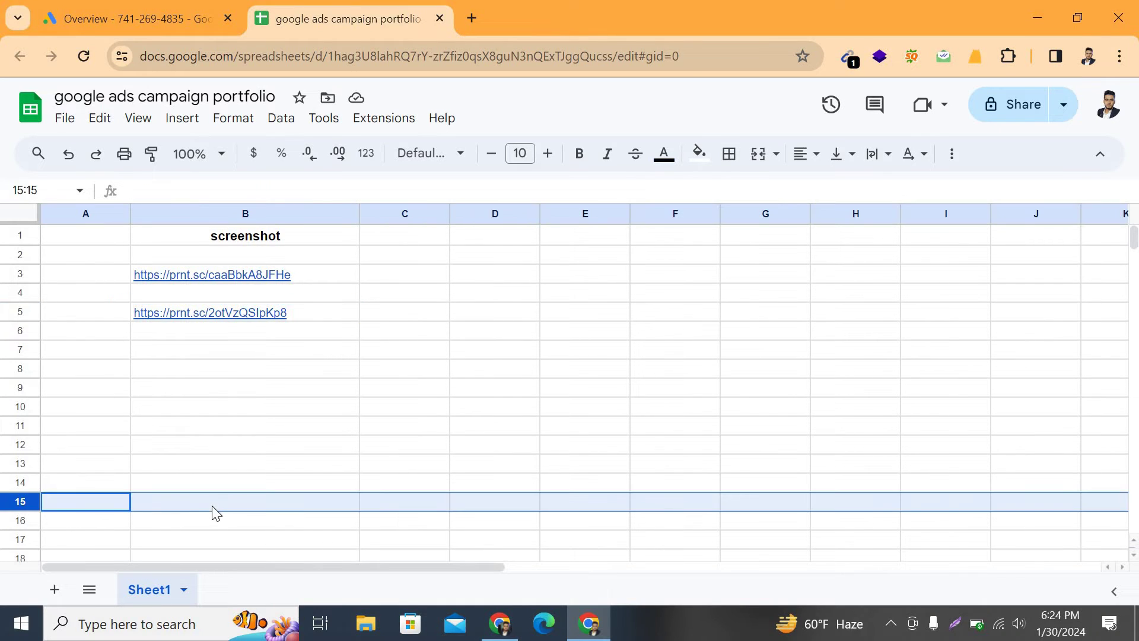
pyautogui.click(315, 497)
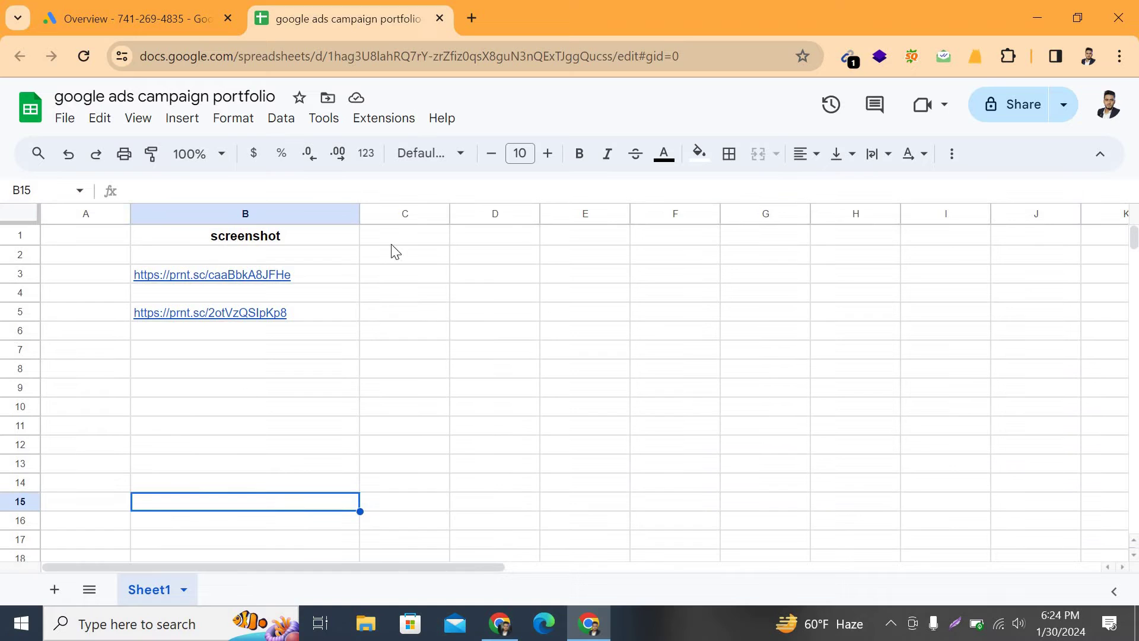
pyautogui.doubleClick(324, 503)
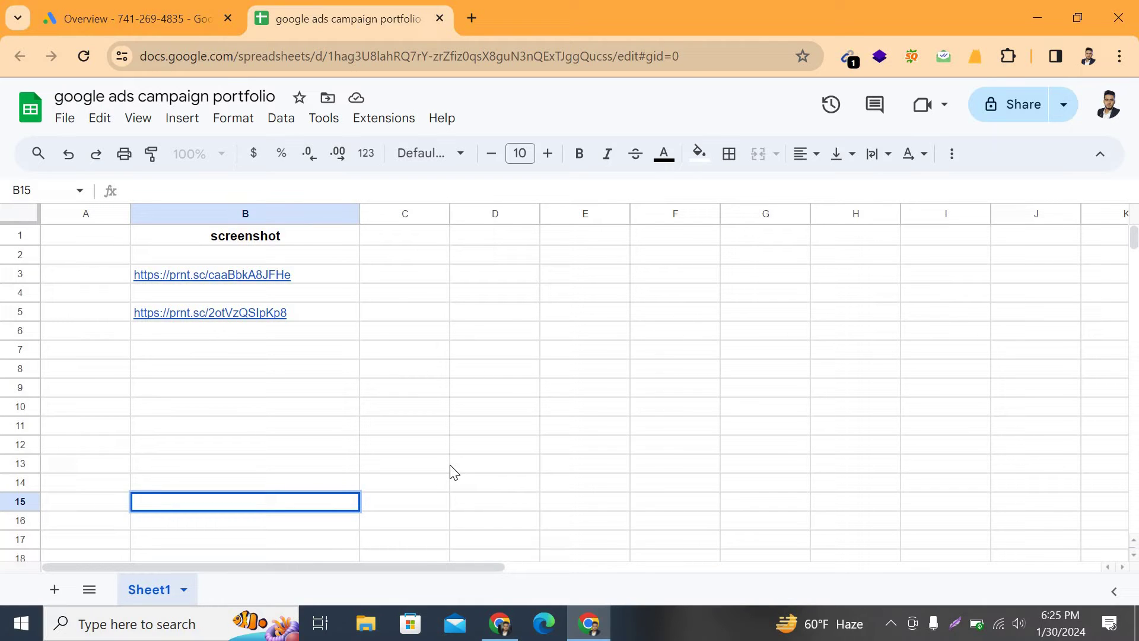
# - Return to the Google Ads account that has the 10 Stoic Keys campaign and start a new campaign there
pyautogui.click(178, 16)
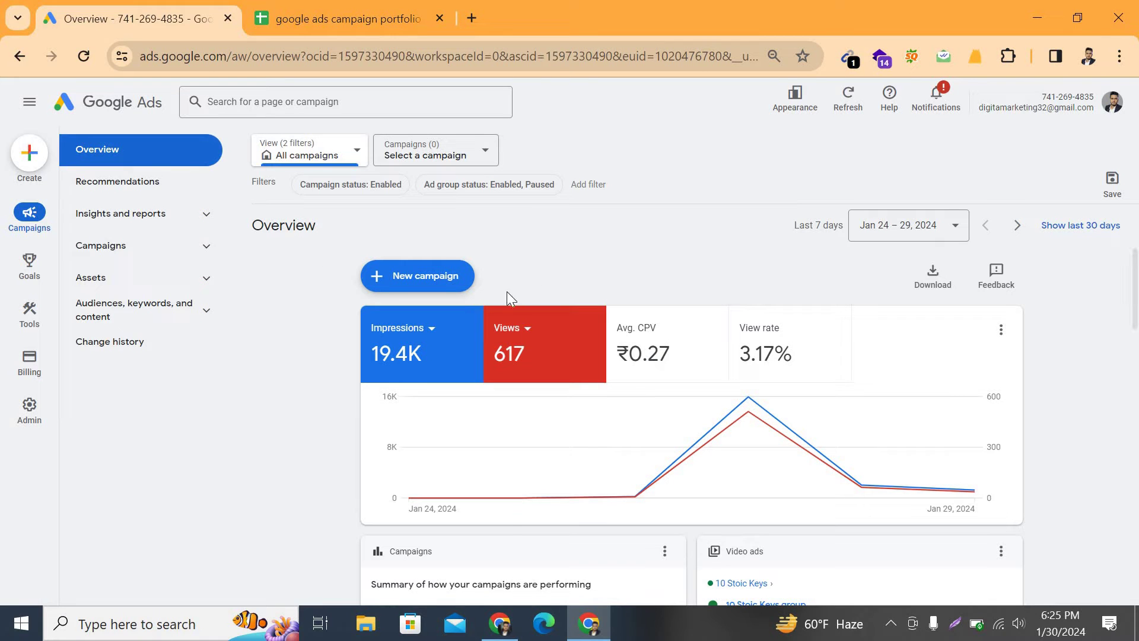
pyautogui.click(499, 623)
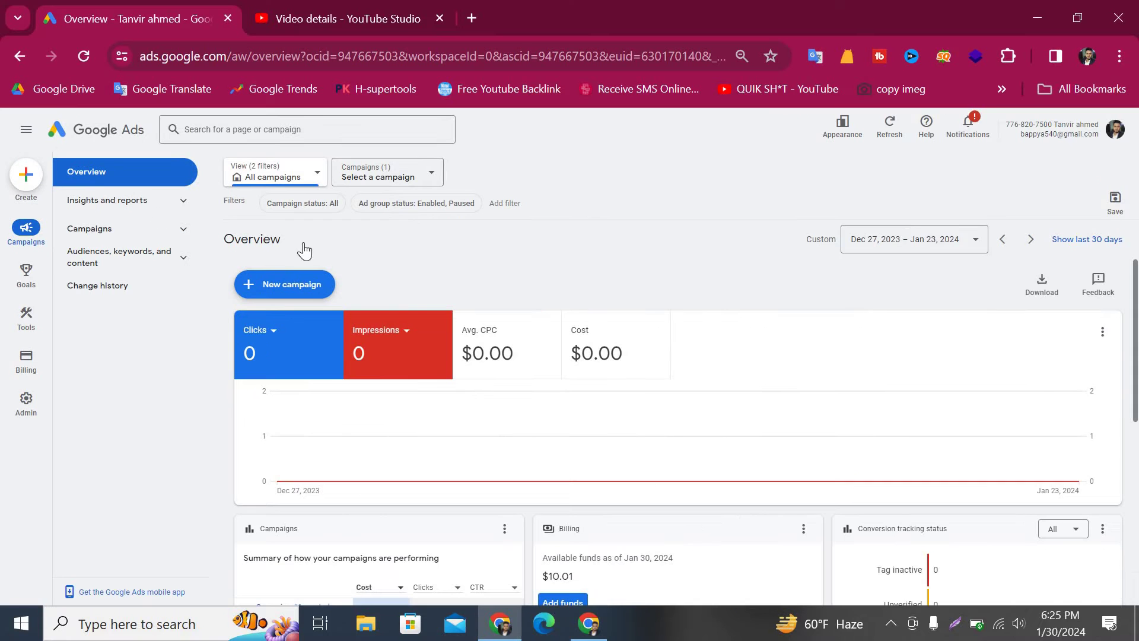
pyautogui.click(589, 623)
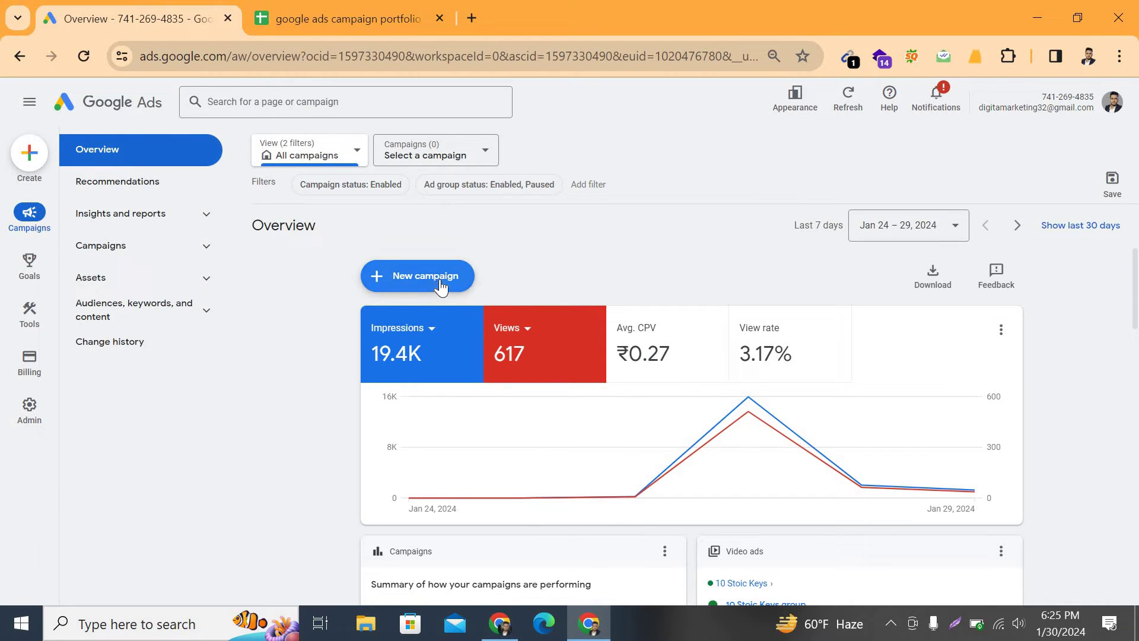
pyautogui.click(26, 159)
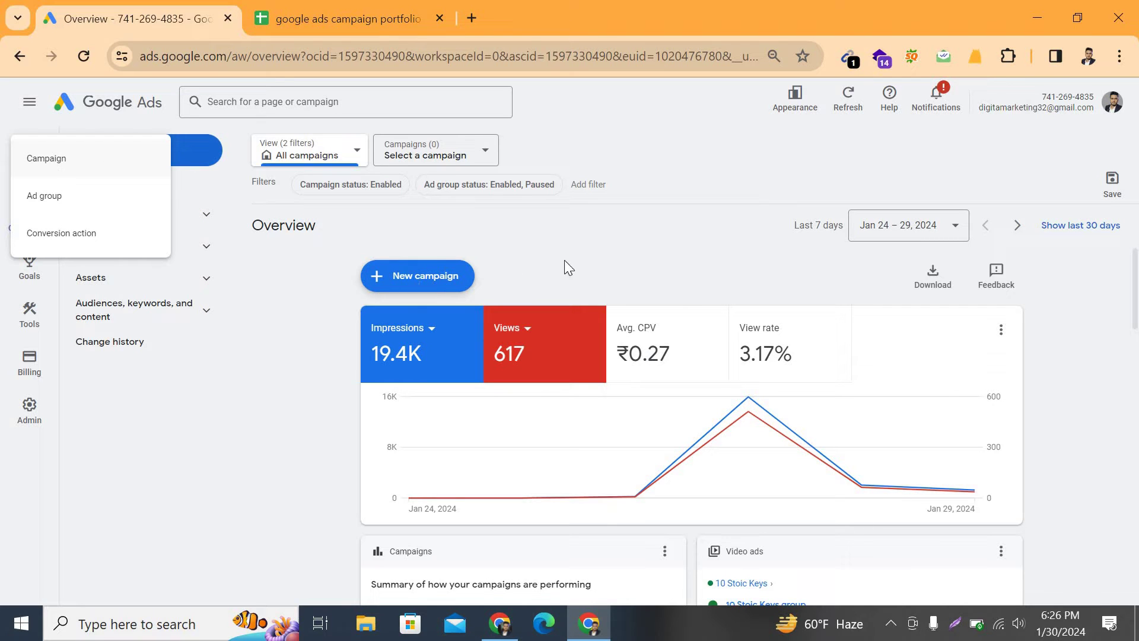
pyautogui.click(381, 285)
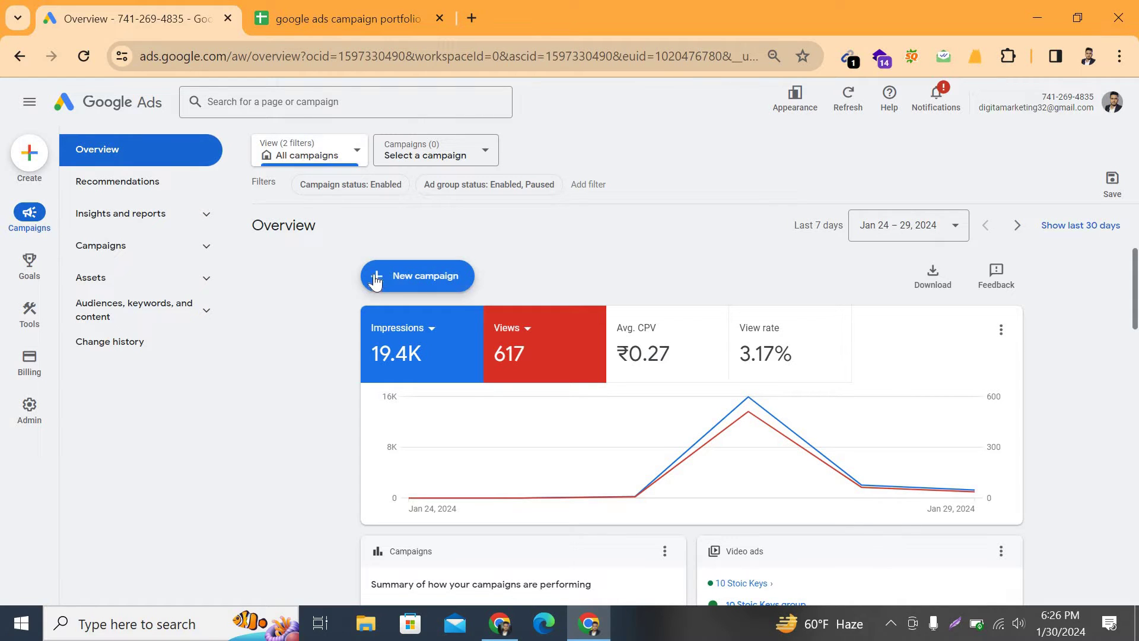
pyautogui.click(403, 284)
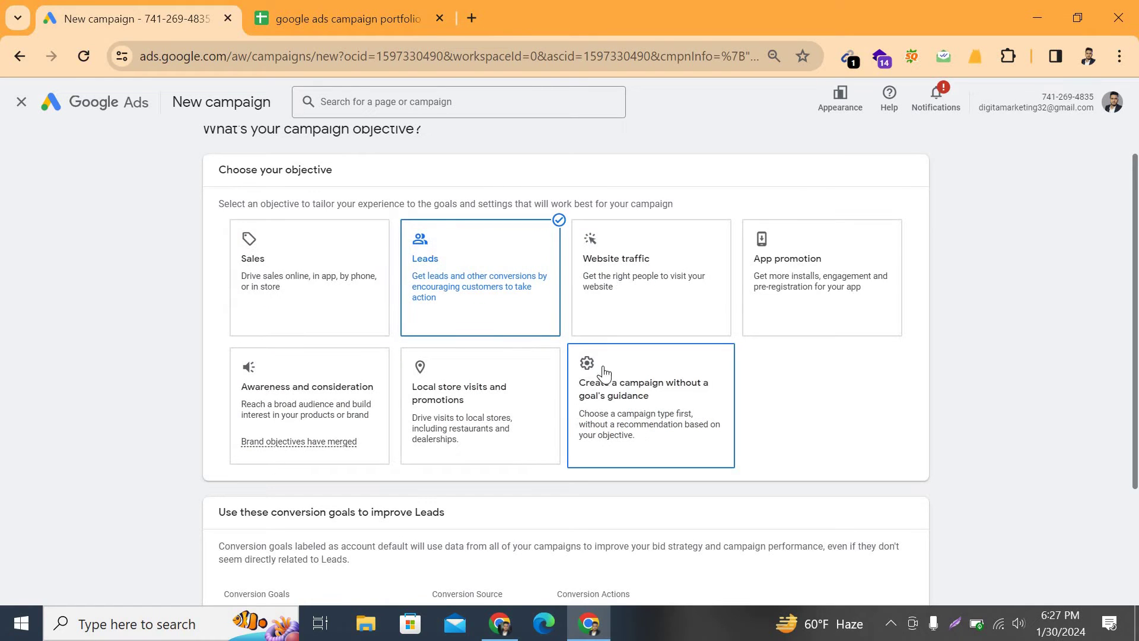
# - Create the campaign without a goal's guidance and choose Video as the campaign type
pyautogui.click(612, 409)
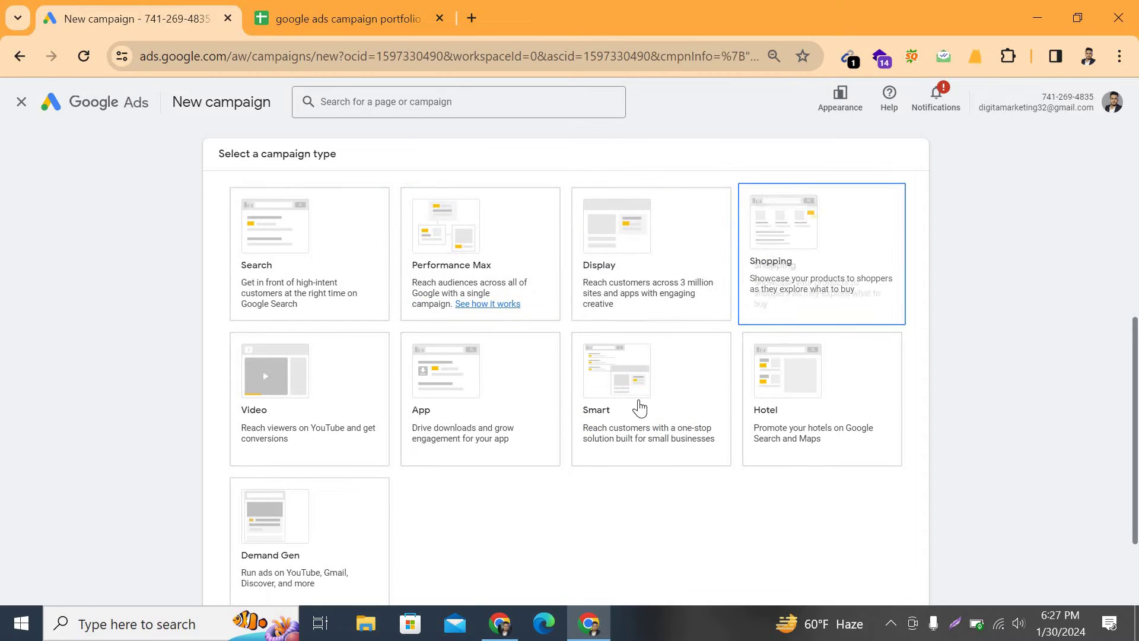
pyautogui.click(268, 399)
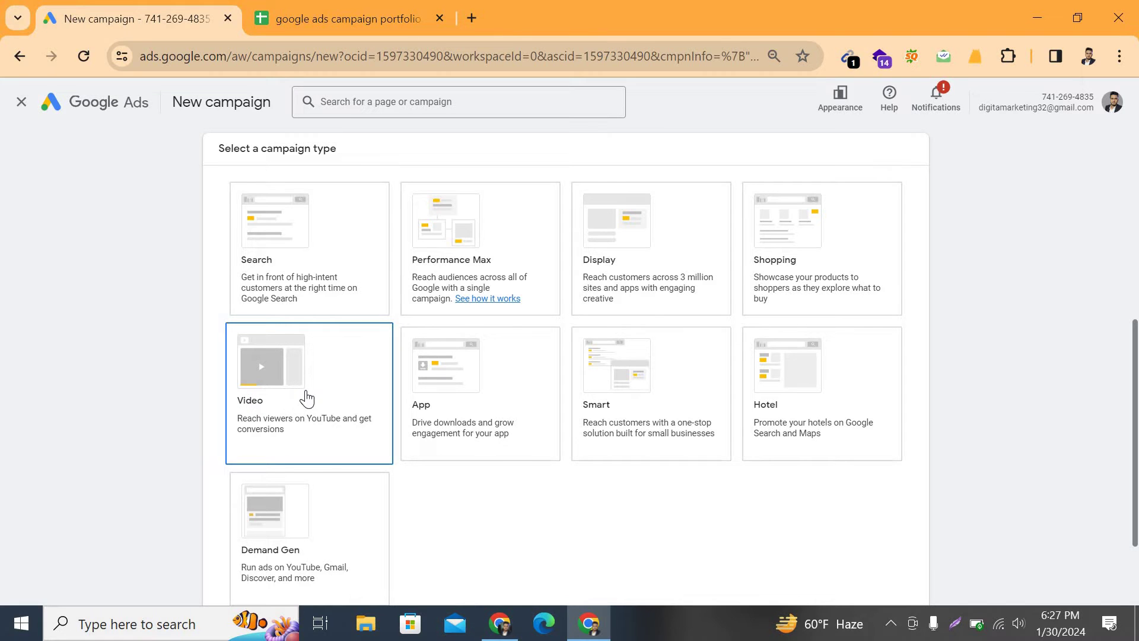
pyautogui.click(307, 397)
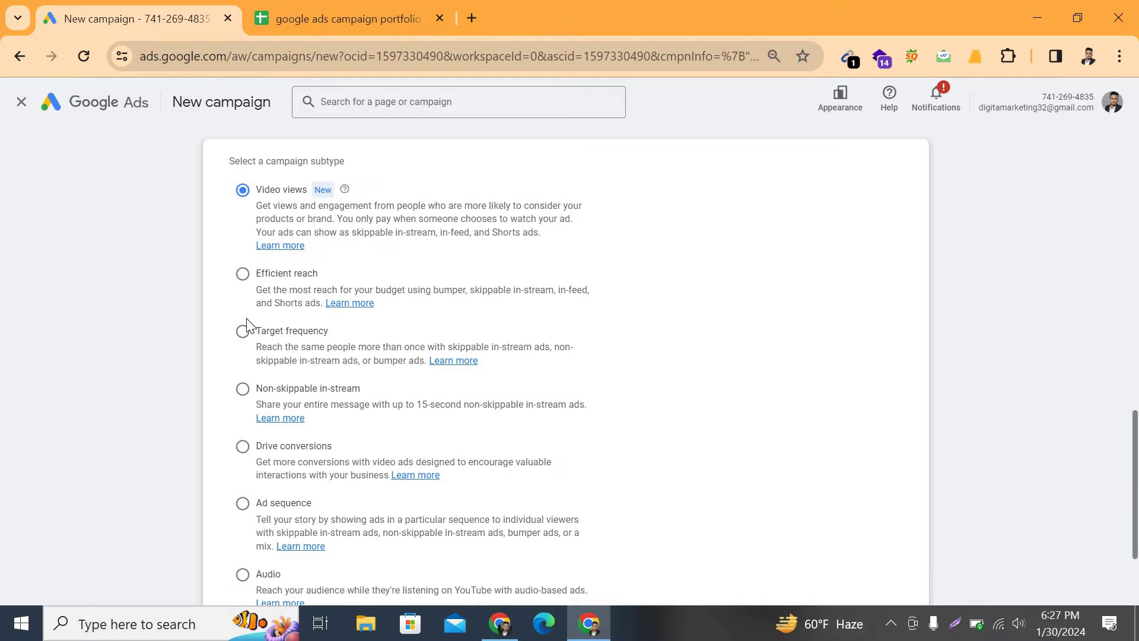
# - Review the campaign subtypes, keep Video views selected, and continue to the campaign settings
pyautogui.scroll(-1, 255, 368)
pyautogui.scroll(1, 266, 498)
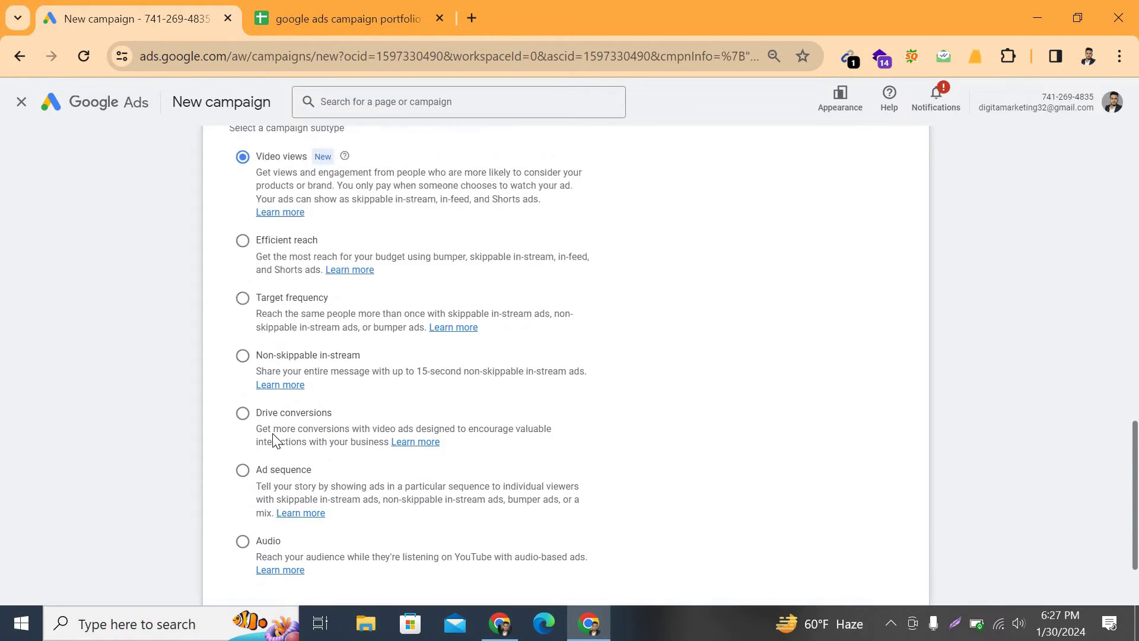
pyautogui.scroll(-1, 269, 508)
pyautogui.scroll(1, 275, 469)
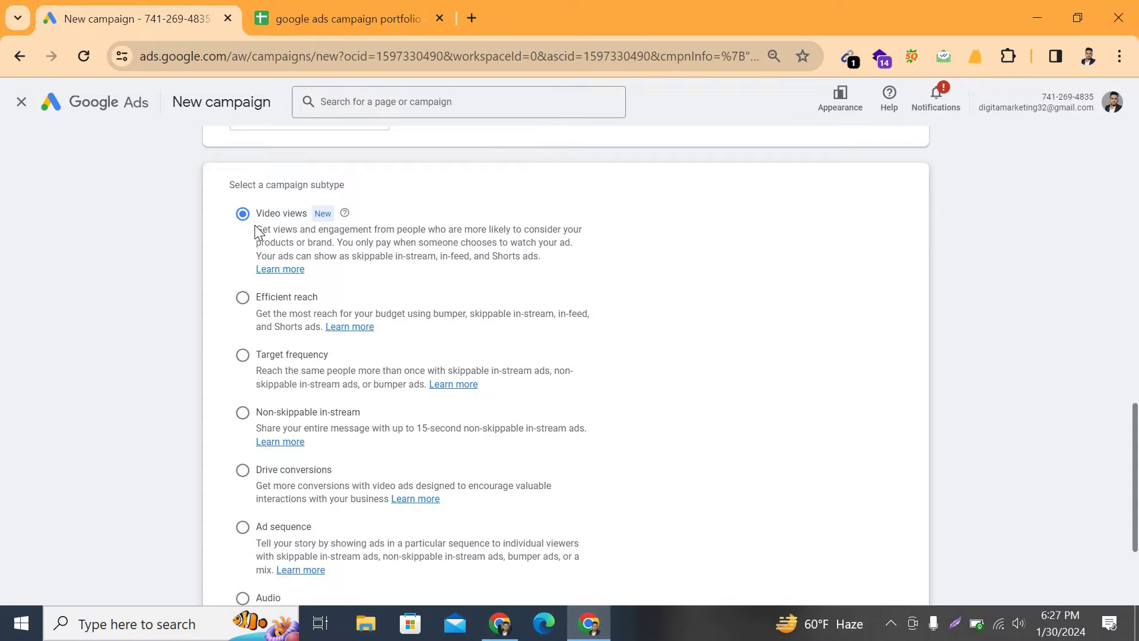
pyautogui.scroll(5, 256, 228)
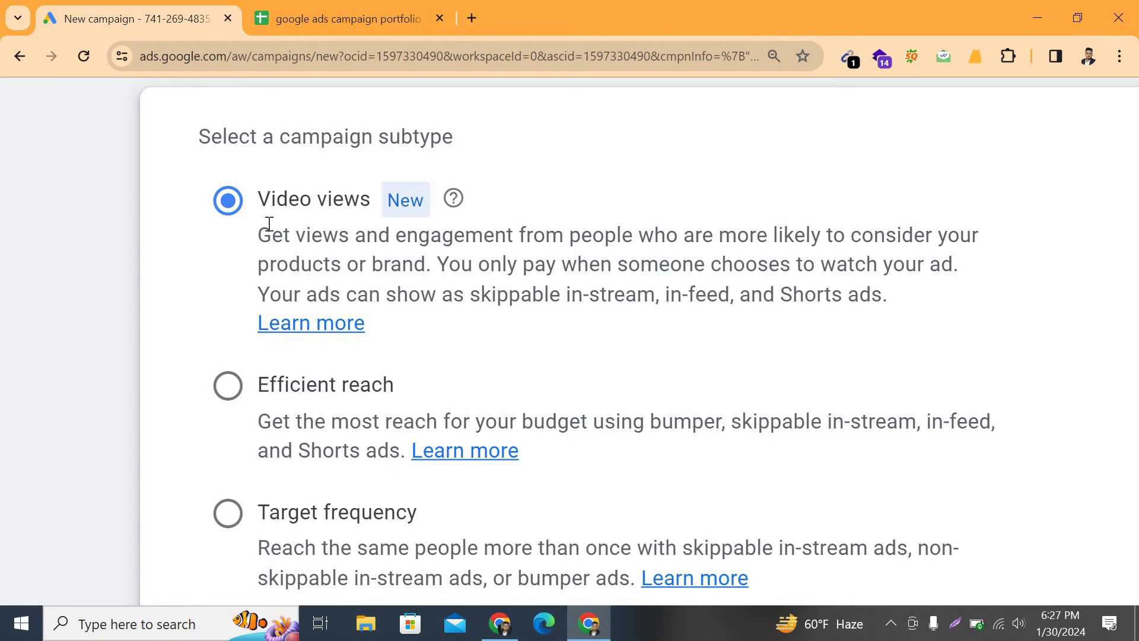
pyautogui.scroll(-5, 268, 223)
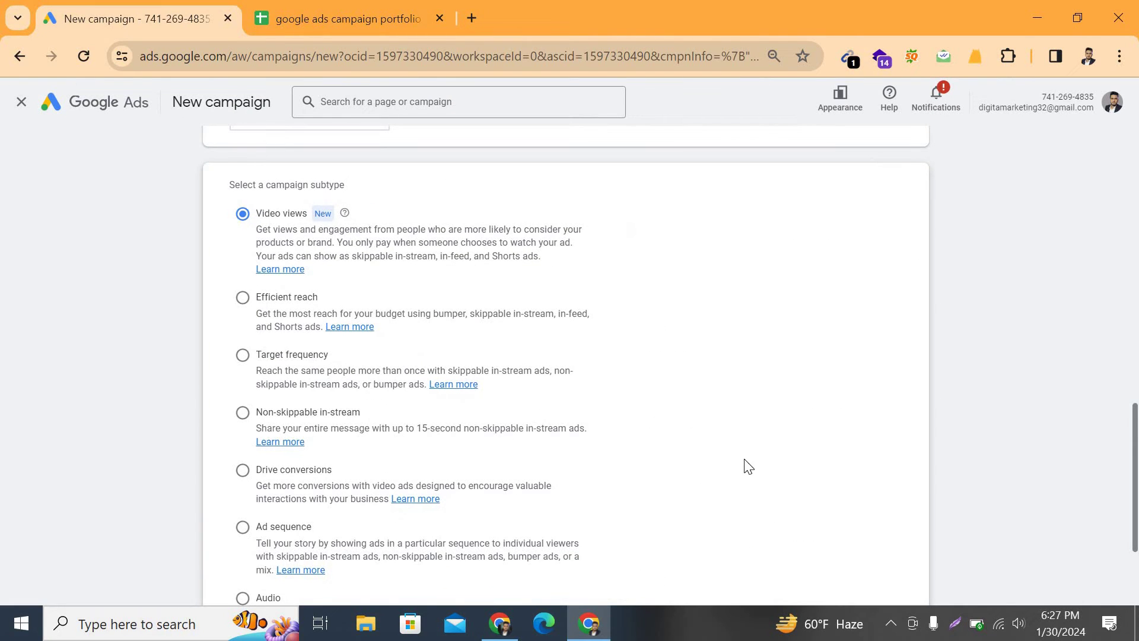
pyautogui.scroll(-3, 831, 498)
pyautogui.click(917, 532)
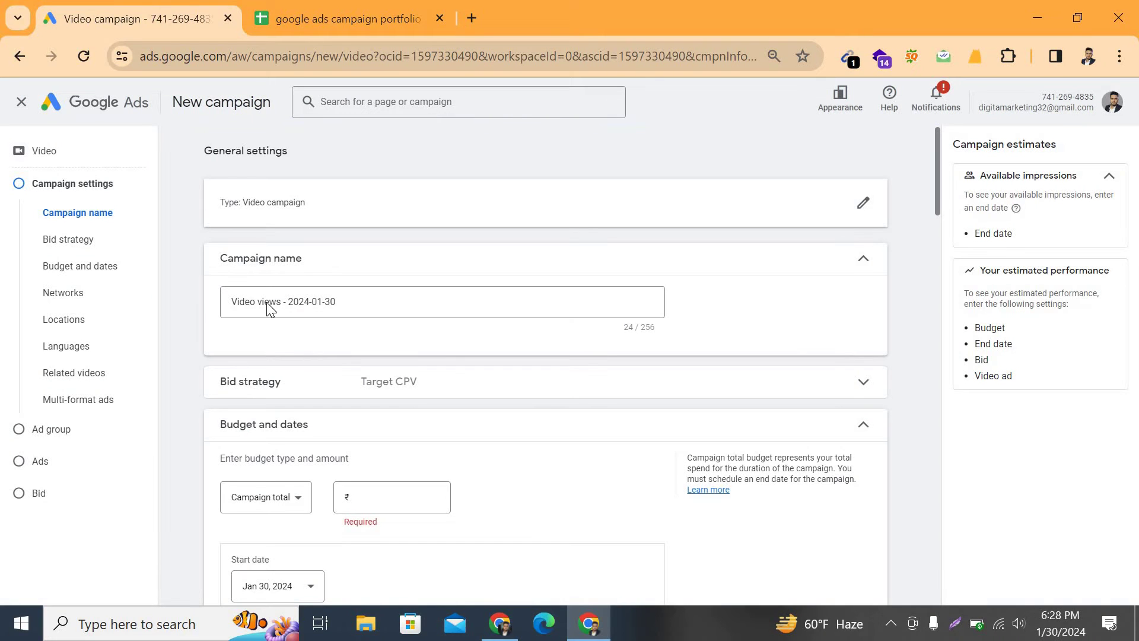
# - Replace the default campaign name with YT MARKETING
pyautogui.scroll(3, 274, 310)
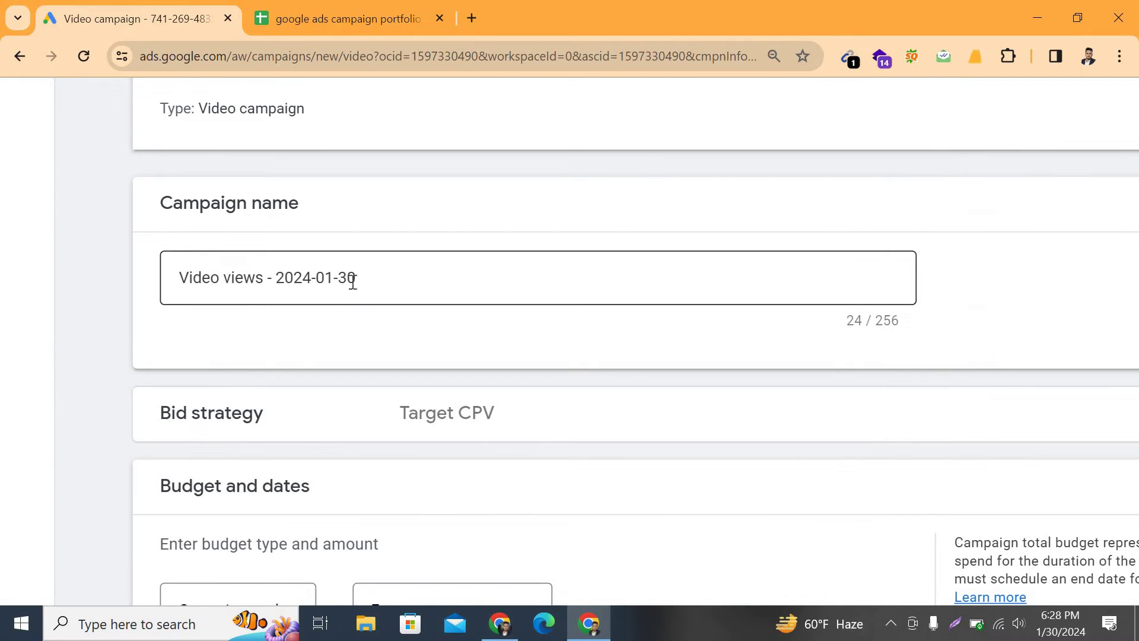
pyautogui.moveTo(352, 282); pyautogui.dragTo(150, 180)
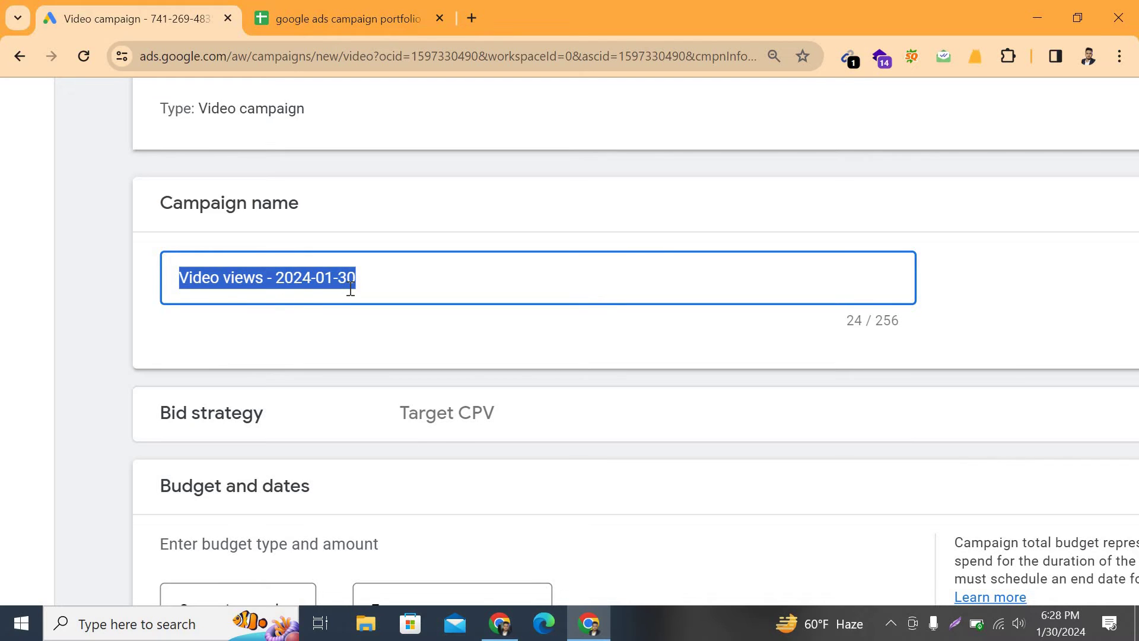
pyautogui.press('BackSpace')
pyautogui.scroll(-3, 348, 287)
pyautogui.write('YT MARKETING')
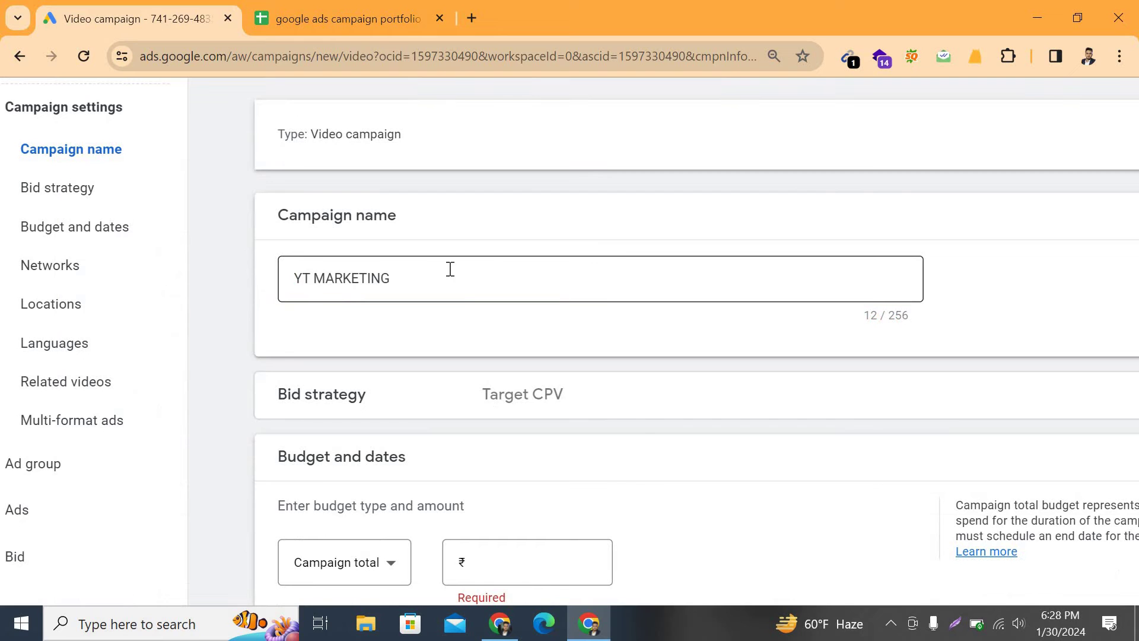
pyautogui.click(471, 344)
pyautogui.scroll(-1, 470, 349)
pyautogui.scroll(-3, 470, 351)
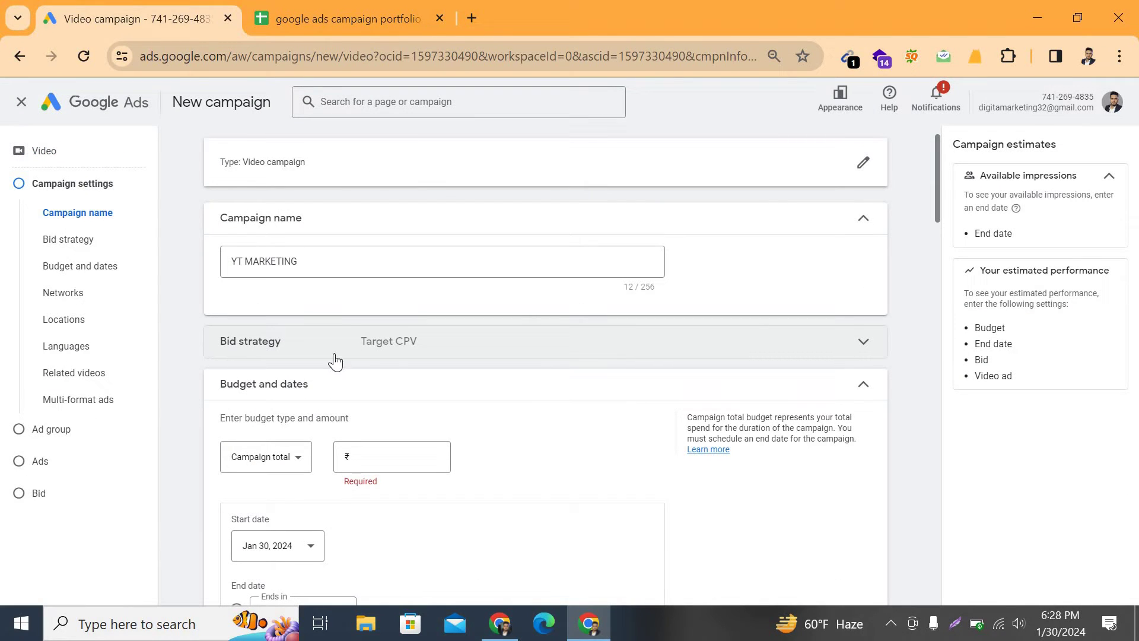
# - Examine the campaign's bid strategy settings and collapse them again
pyautogui.click(403, 352)
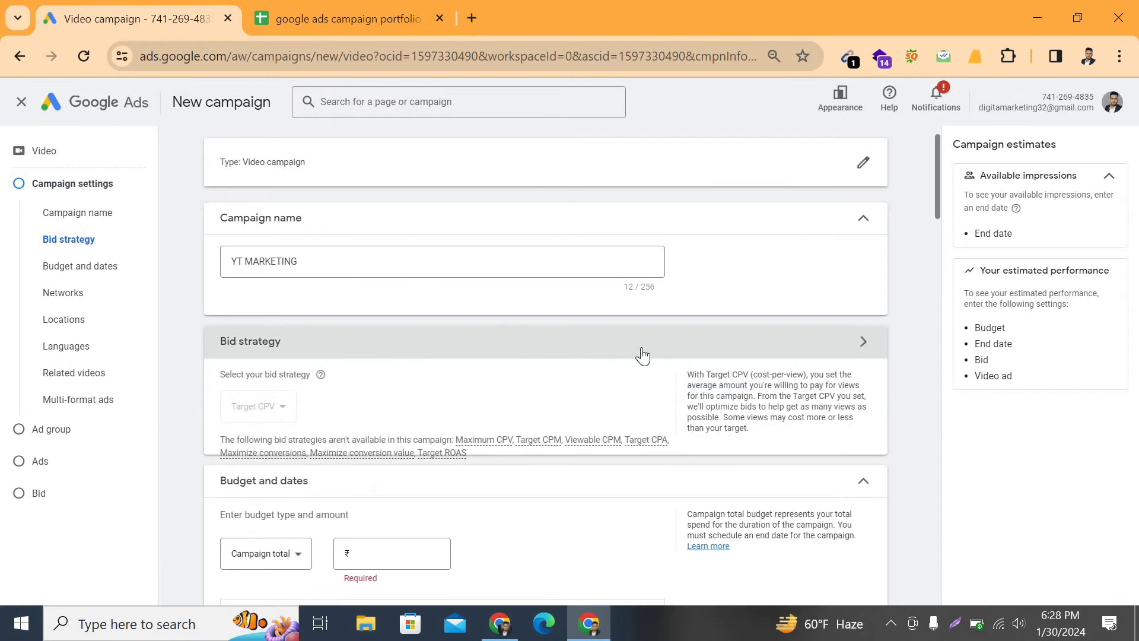
pyautogui.click(425, 342)
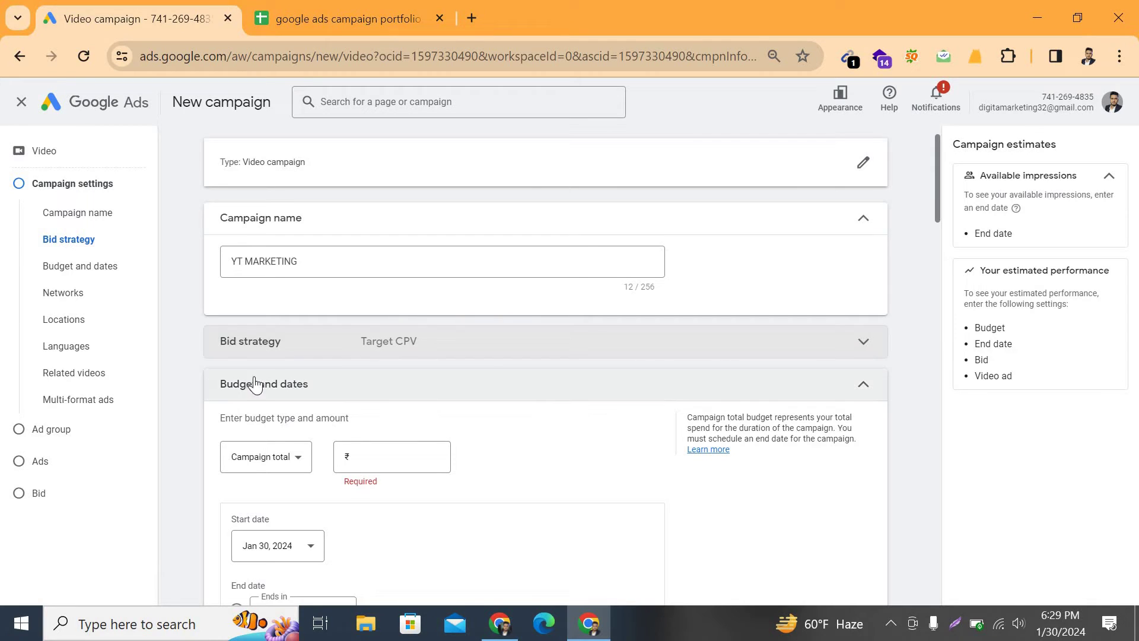
# - Switch the campaign's budget type from Campaign total to Daily and set the budget amount to ₹80.00
pyautogui.click(300, 463)
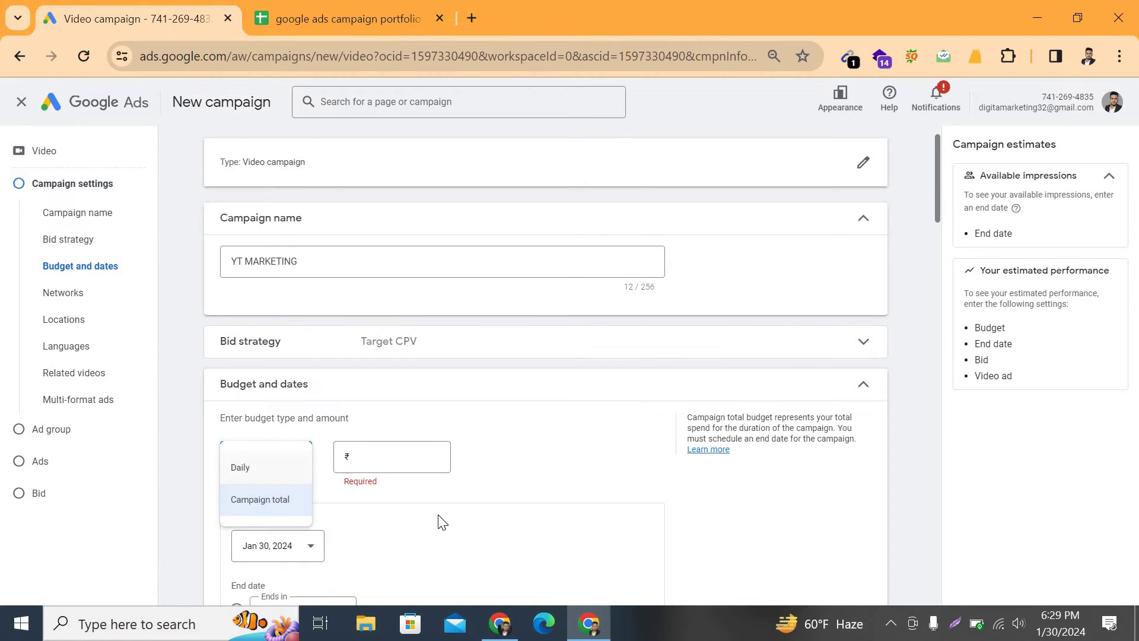
pyautogui.scroll(-3, 267, 438)
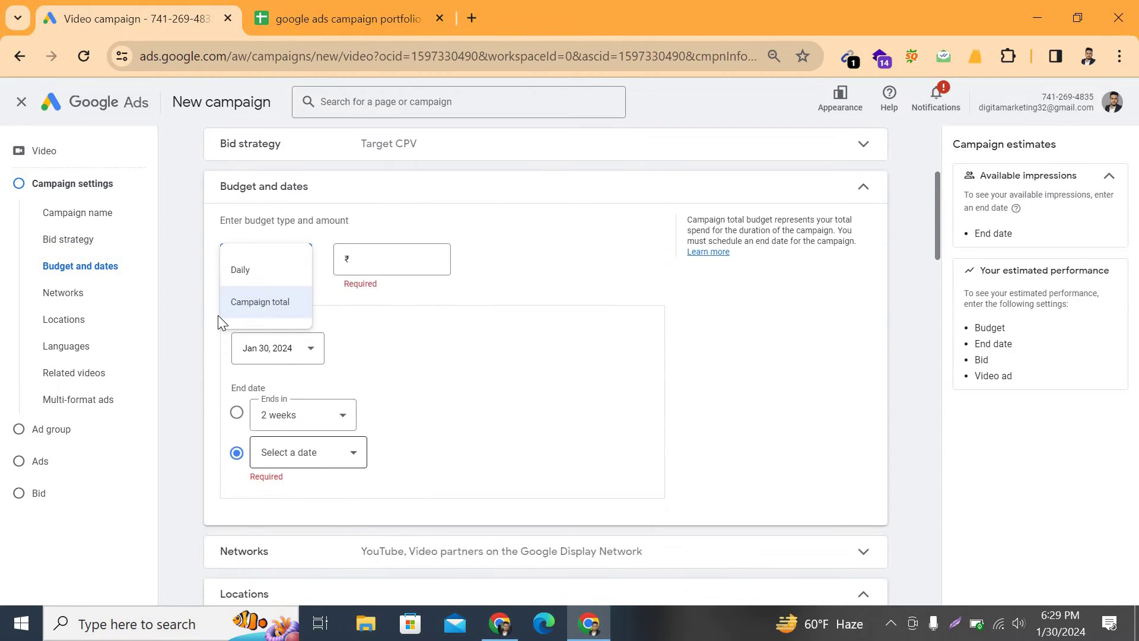
pyautogui.scroll(5, 219, 315)
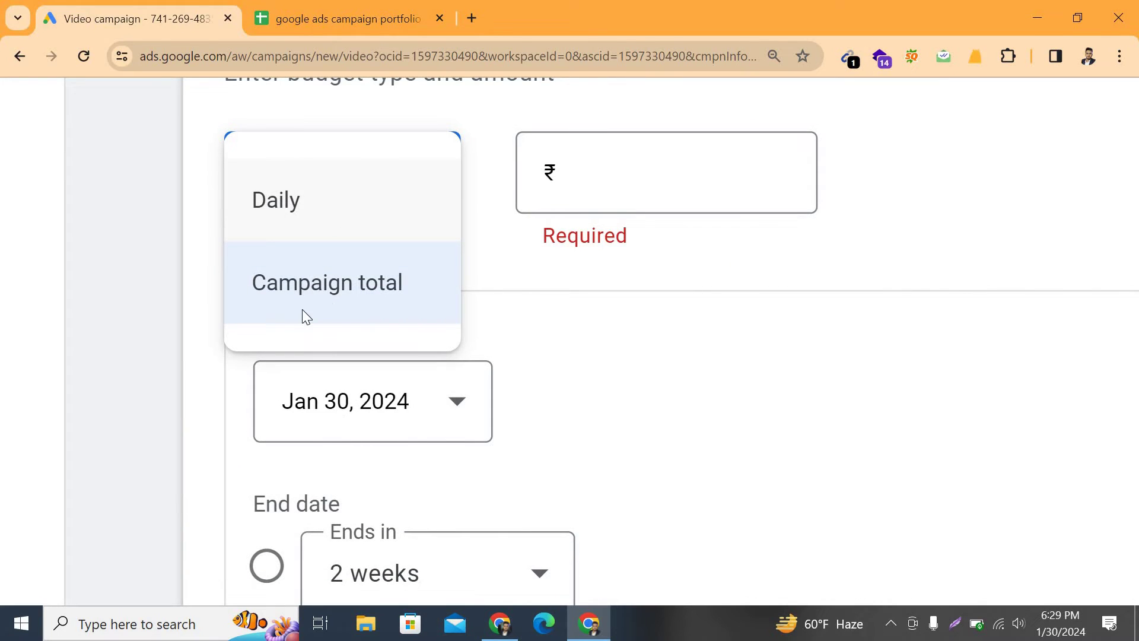
pyautogui.scroll(-2, 301, 309)
pyautogui.scroll(-1, 748, 237)
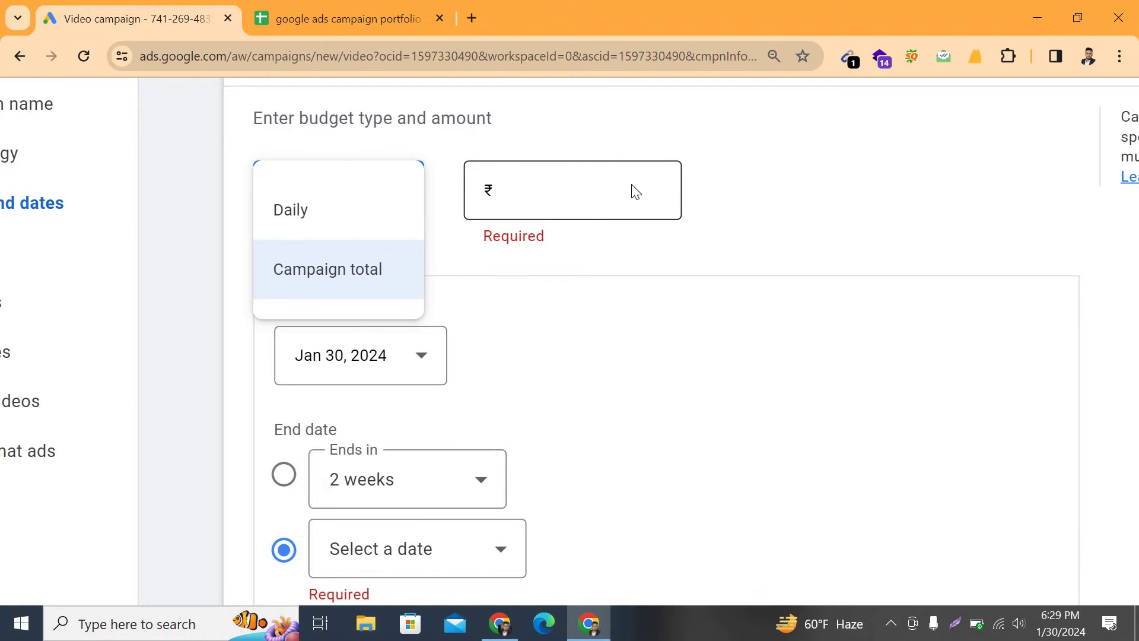
pyautogui.click(647, 190)
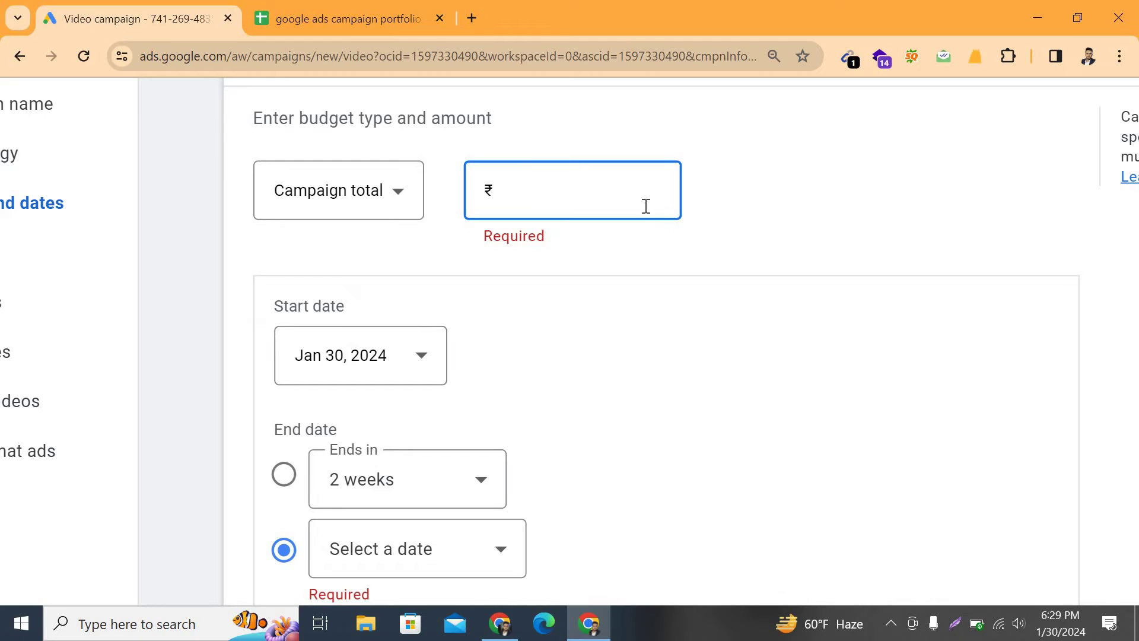
pyautogui.scroll(-1, 638, 229)
pyautogui.click(422, 234)
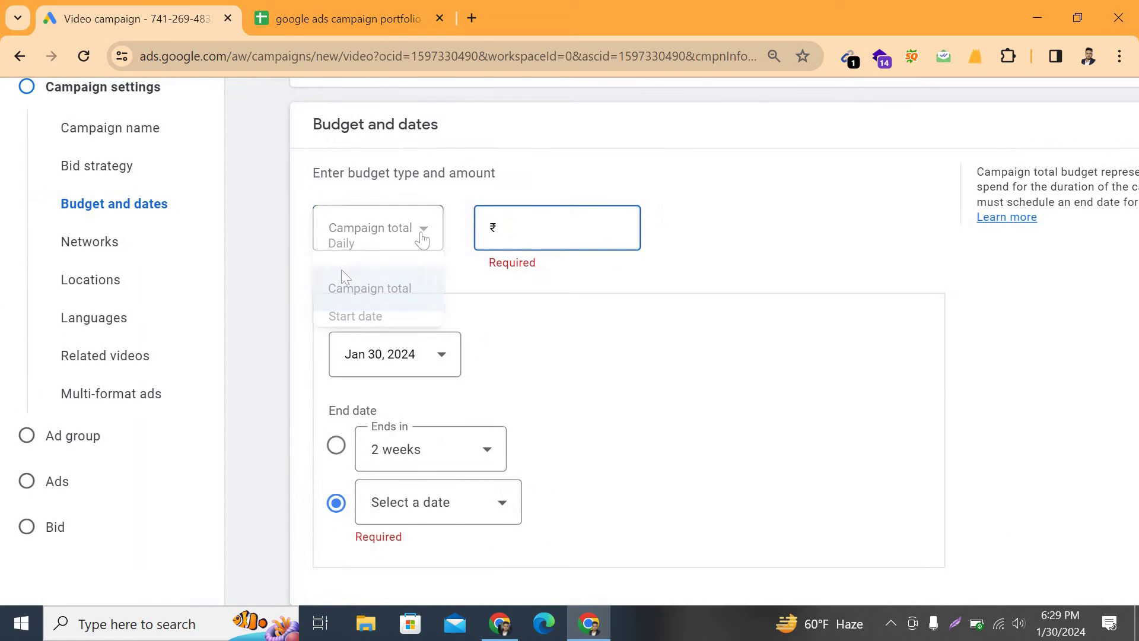
pyautogui.click(350, 244)
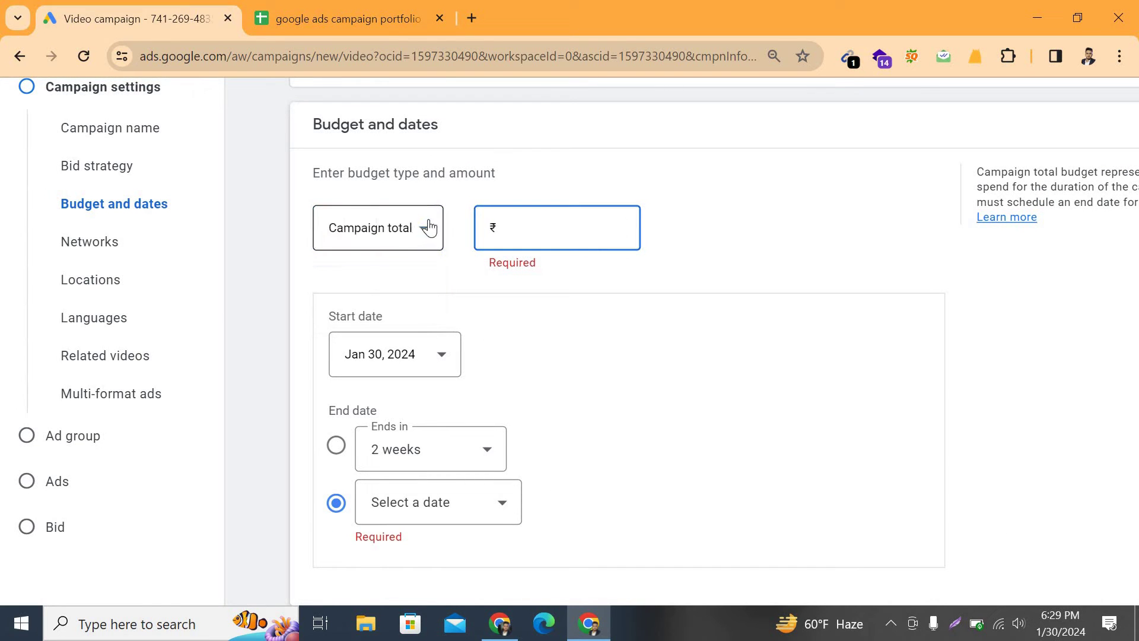
pyautogui.click(386, 250)
pyautogui.click(352, 251)
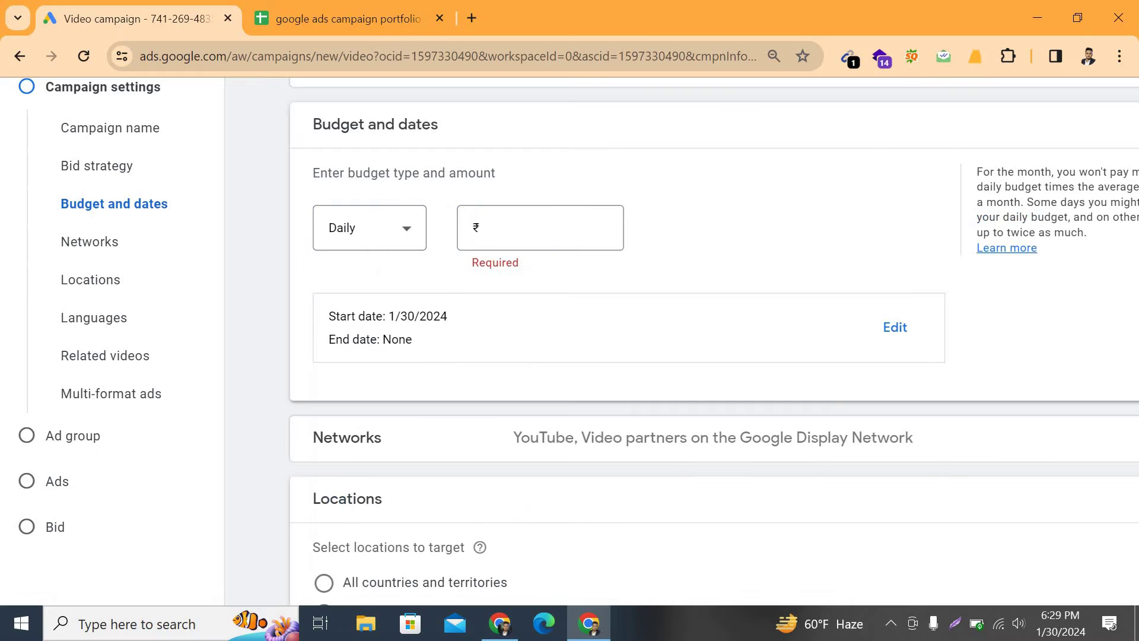
pyautogui.click(600, 231)
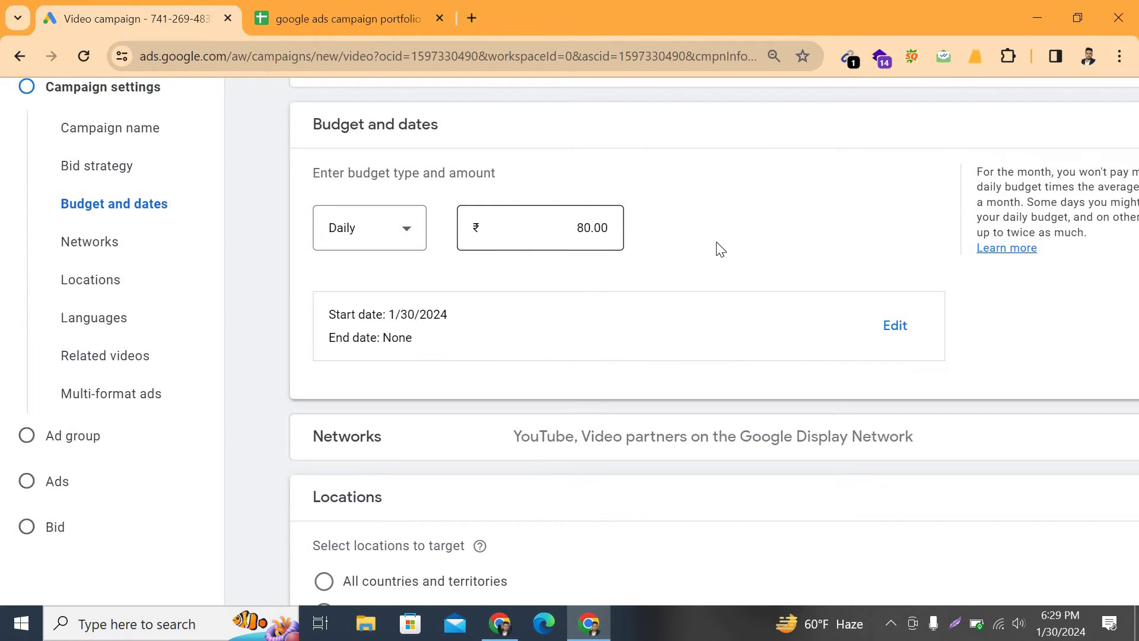
# - Open the campaign's start and end dates for editing and set the end date to Feb 3, 2024
pyautogui.scroll(-1, 410, 326)
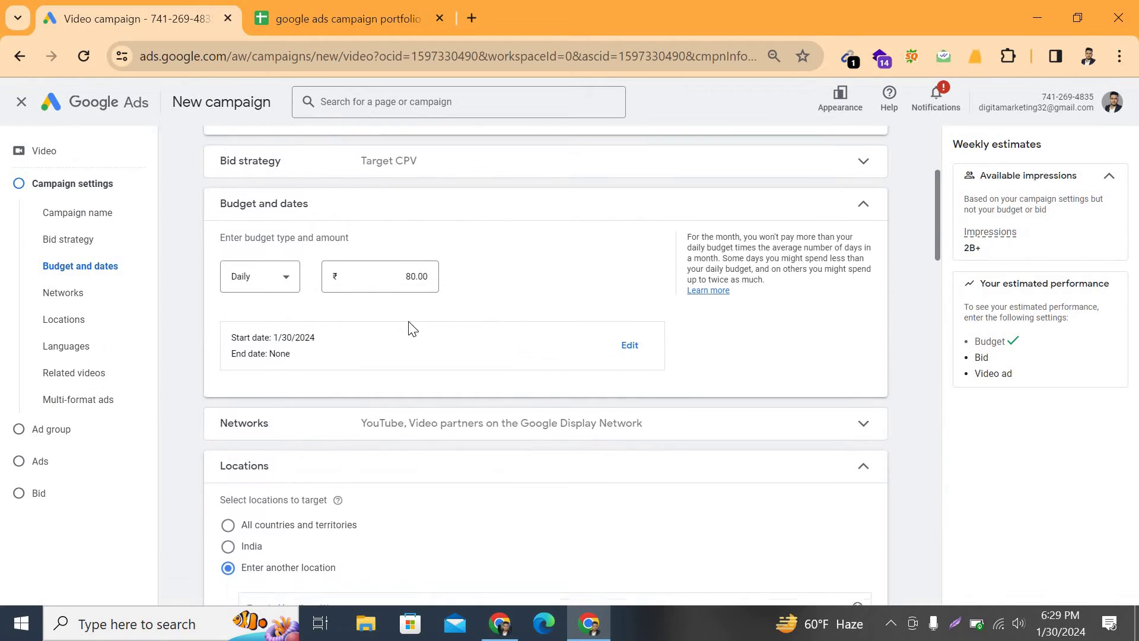
pyautogui.scroll(1, 412, 325)
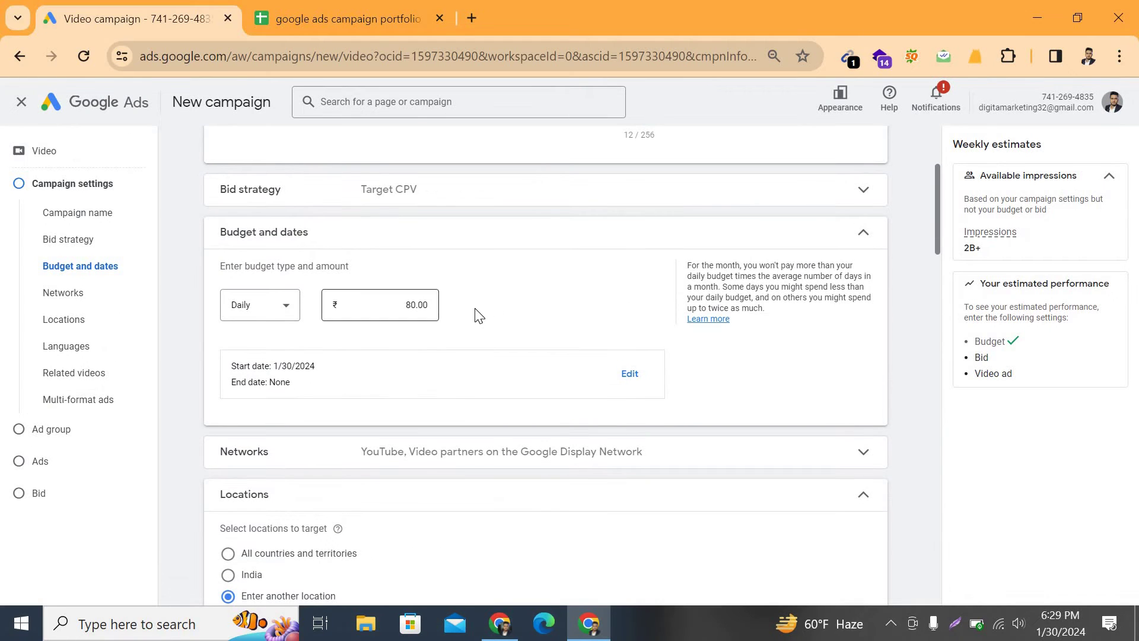
pyautogui.scroll(3, 411, 314)
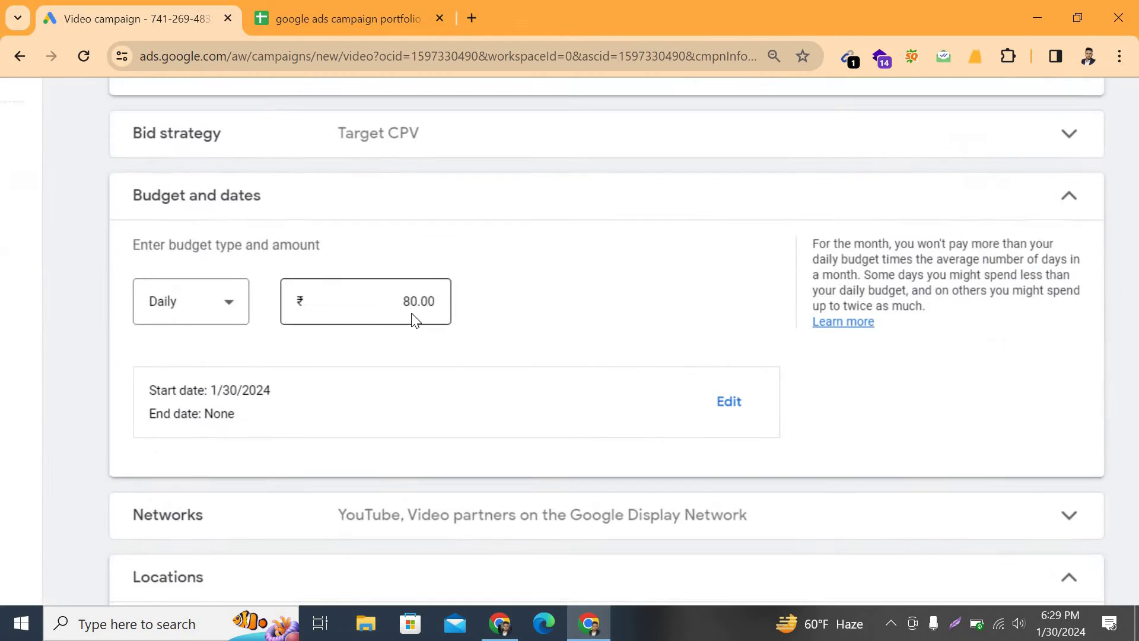
pyautogui.scroll(-2, 415, 321)
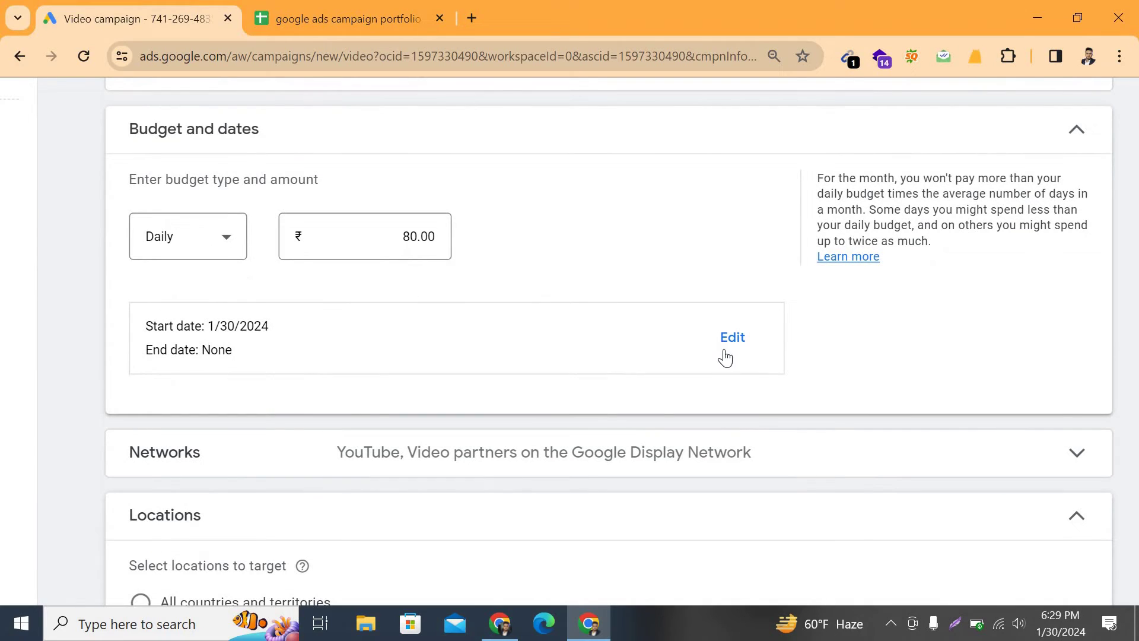
pyautogui.click(726, 348)
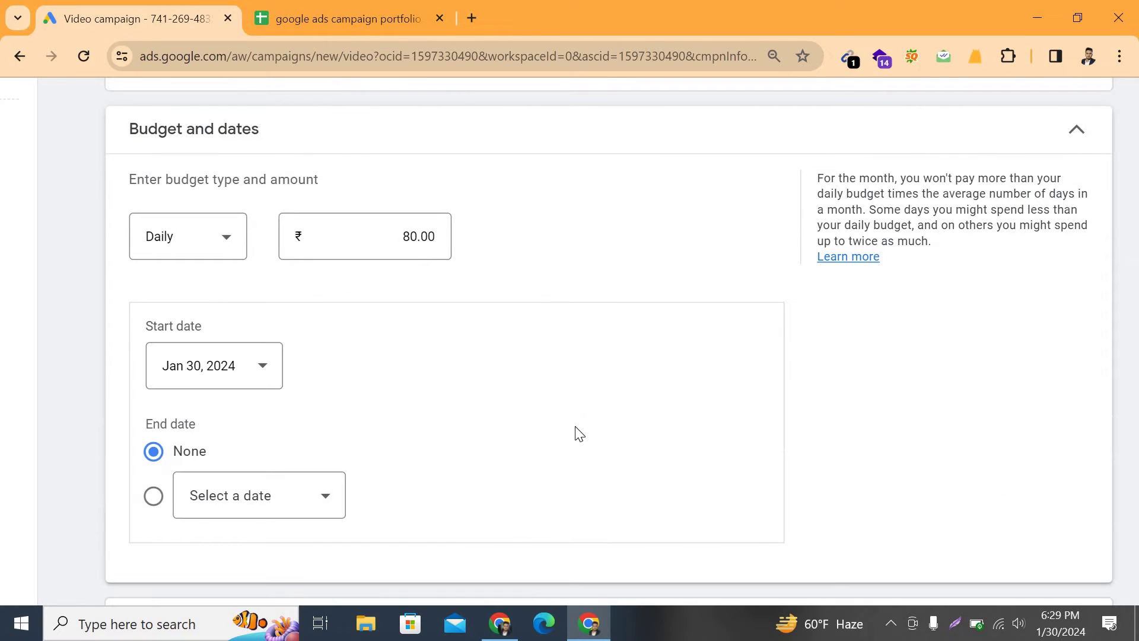
pyautogui.scroll(-3, 558, 415)
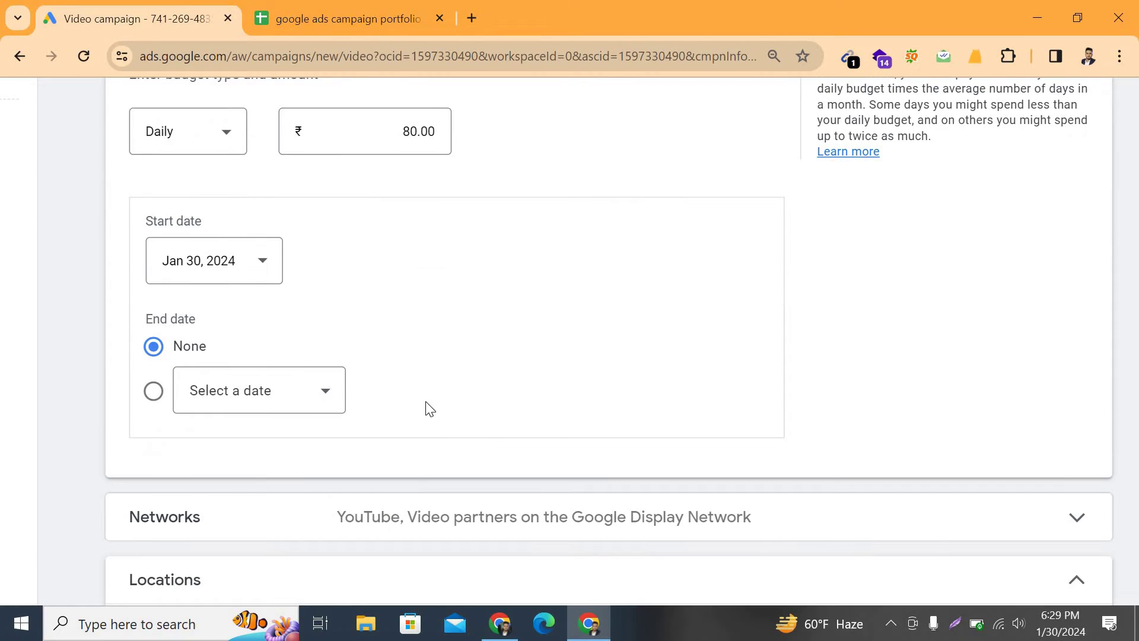
pyautogui.click(328, 397)
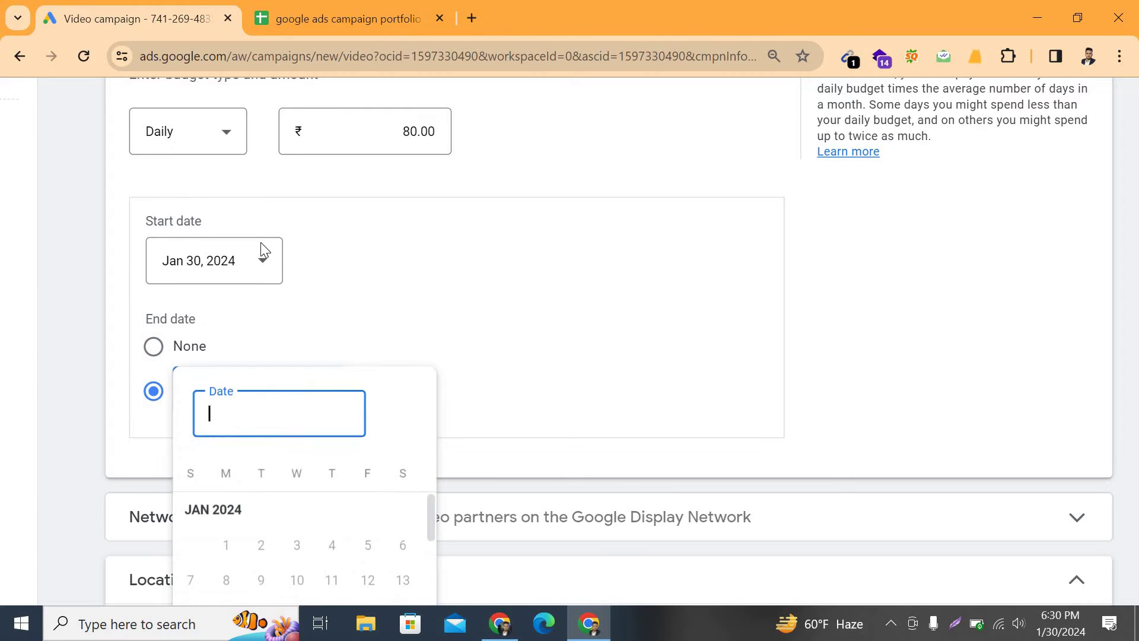
pyautogui.hotkey('ctrl', '-')
pyautogui.hotkey('ctrl', '-')
pyautogui.hotkey('ctrl', '-')
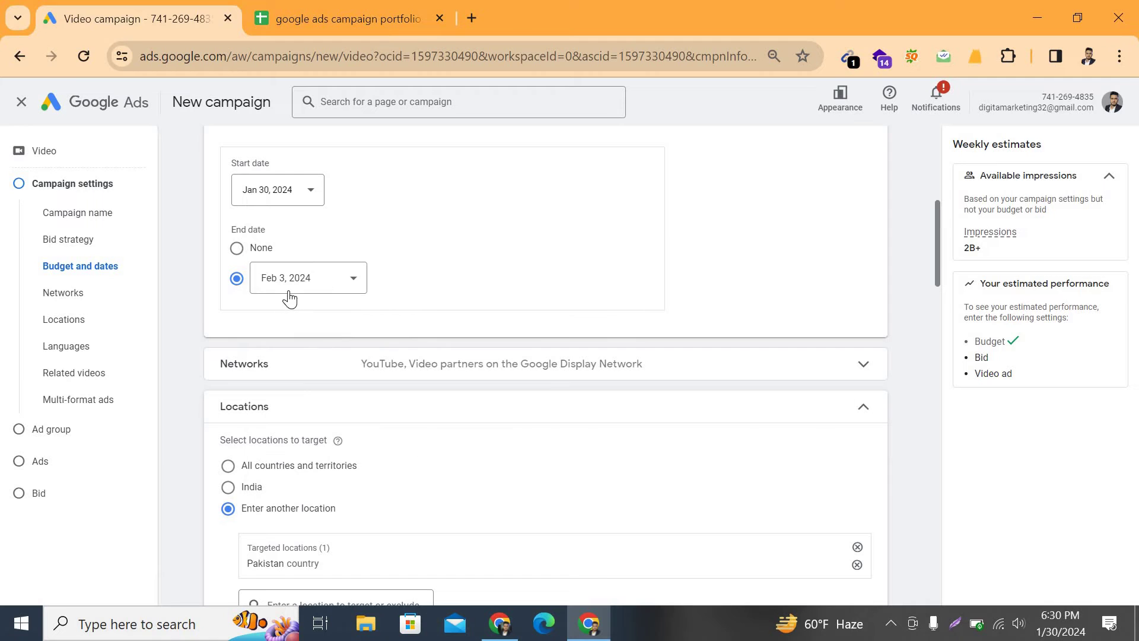
# - Set the campaign's end date back to None
pyautogui.scroll(1, 354, 318)
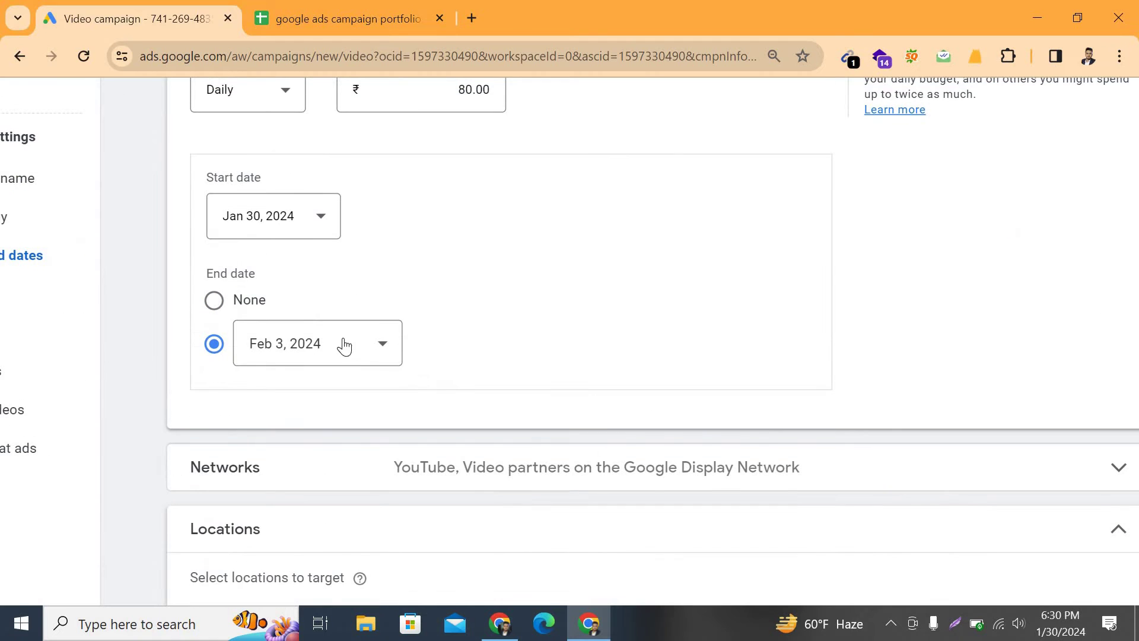
pyautogui.click(214, 300)
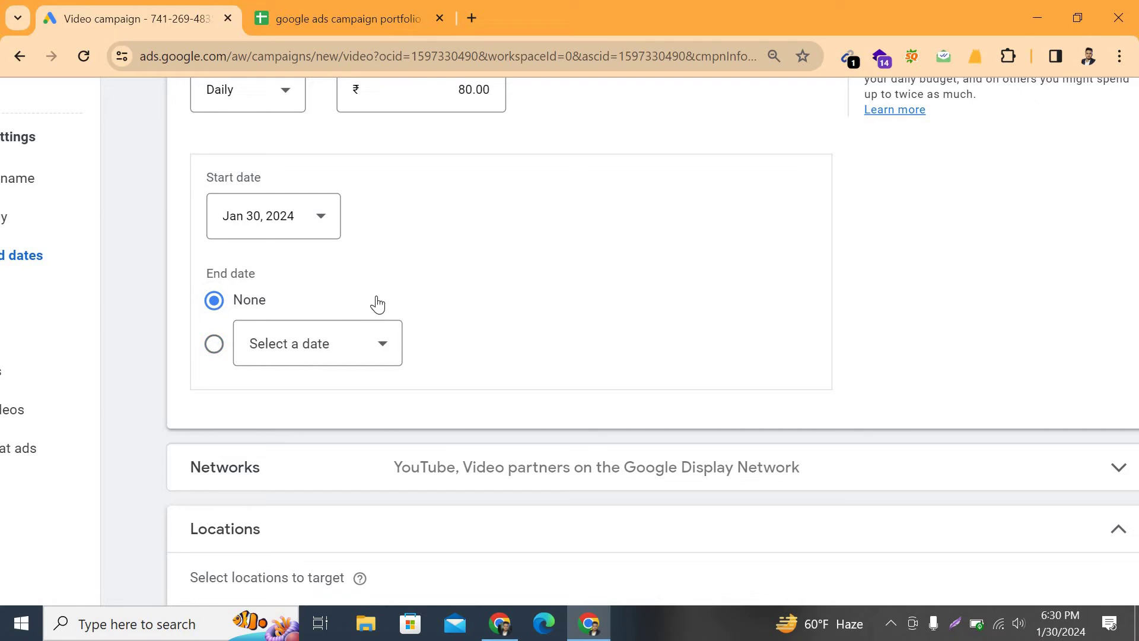
pyautogui.scroll(1, 409, 314)
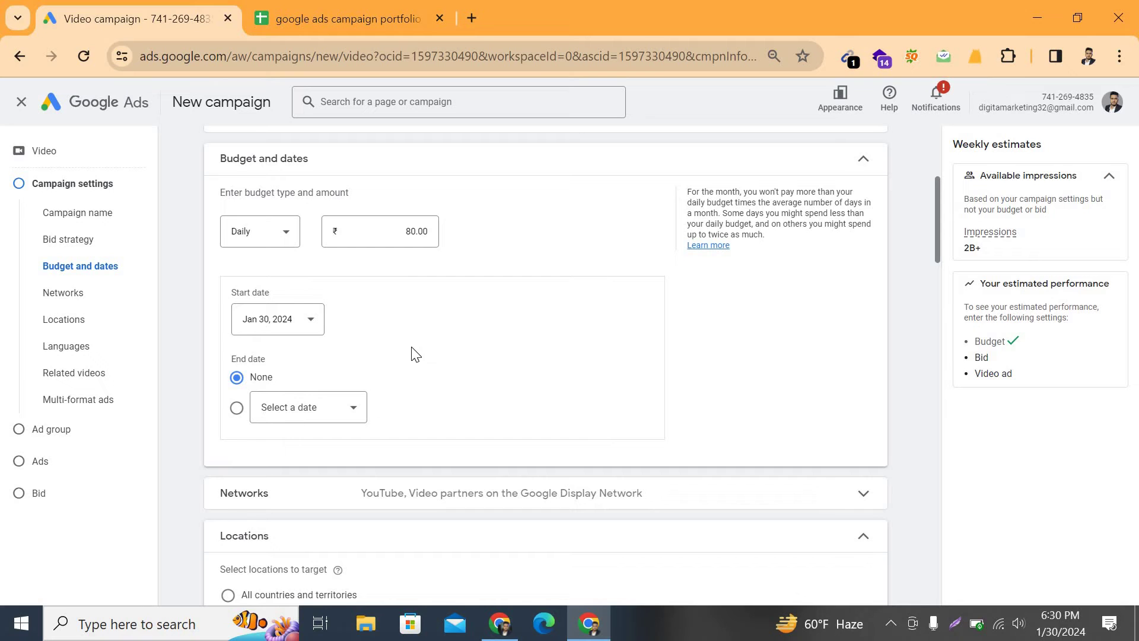
# - Exclude Video partners on the Google Display Network from the campaign's networks, leaving only YouTube selected, and collapse the network settings
pyautogui.scroll(-3, 163, 297)
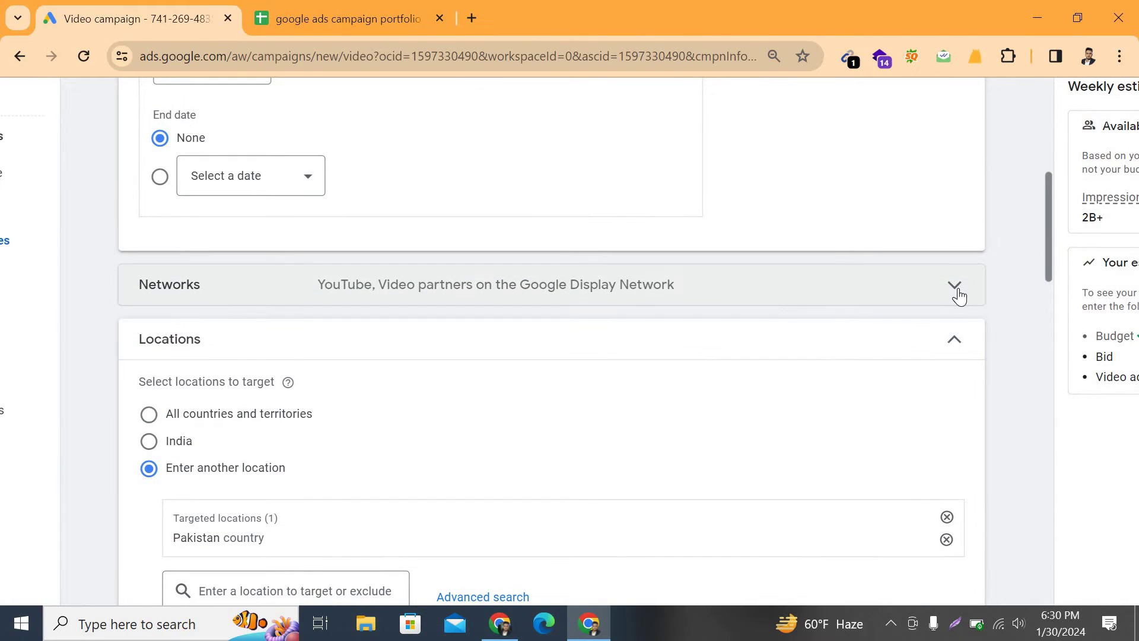
pyautogui.click(955, 296)
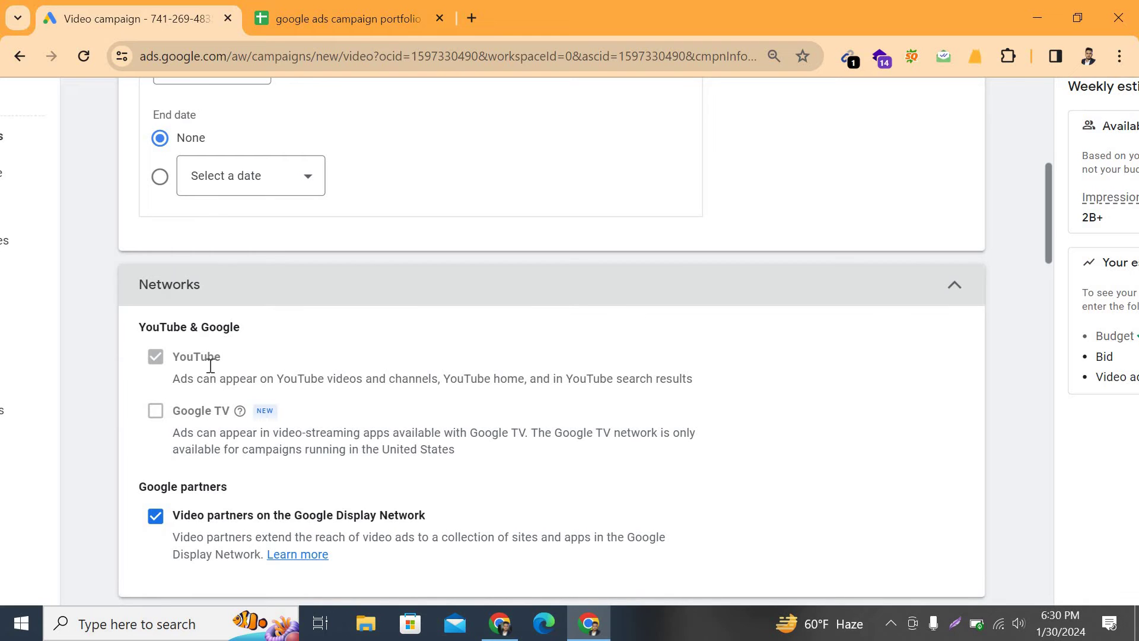
pyautogui.scroll(-1, 190, 356)
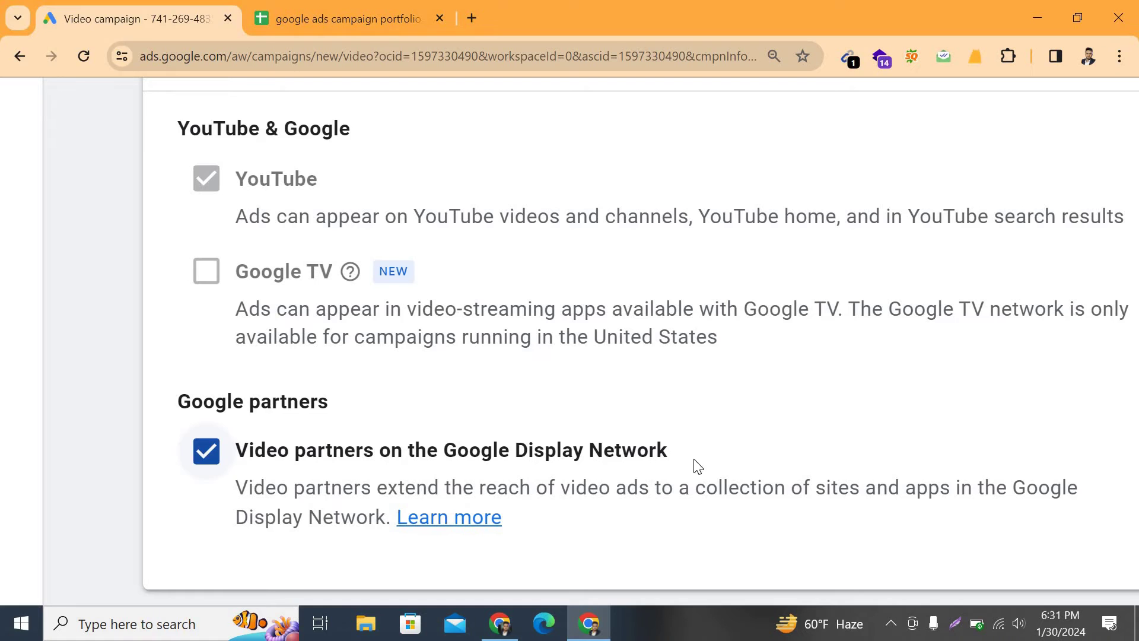
pyautogui.hotkey('ctrl', '-')
pyautogui.scroll(-1, 716, 460)
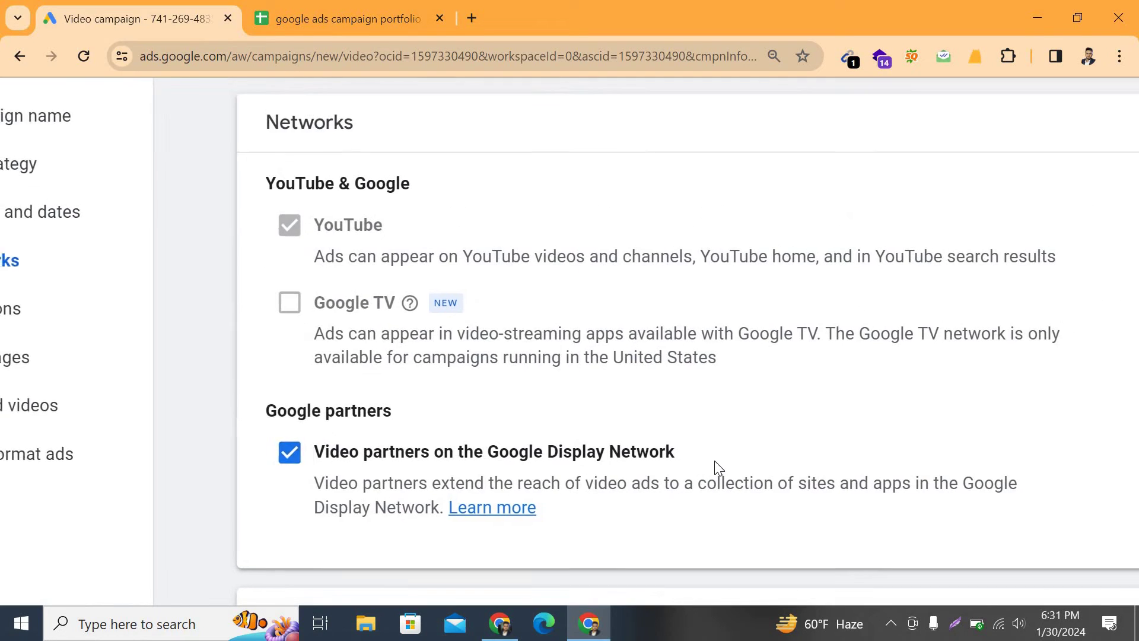
pyautogui.hscroll(1, 714, 460)
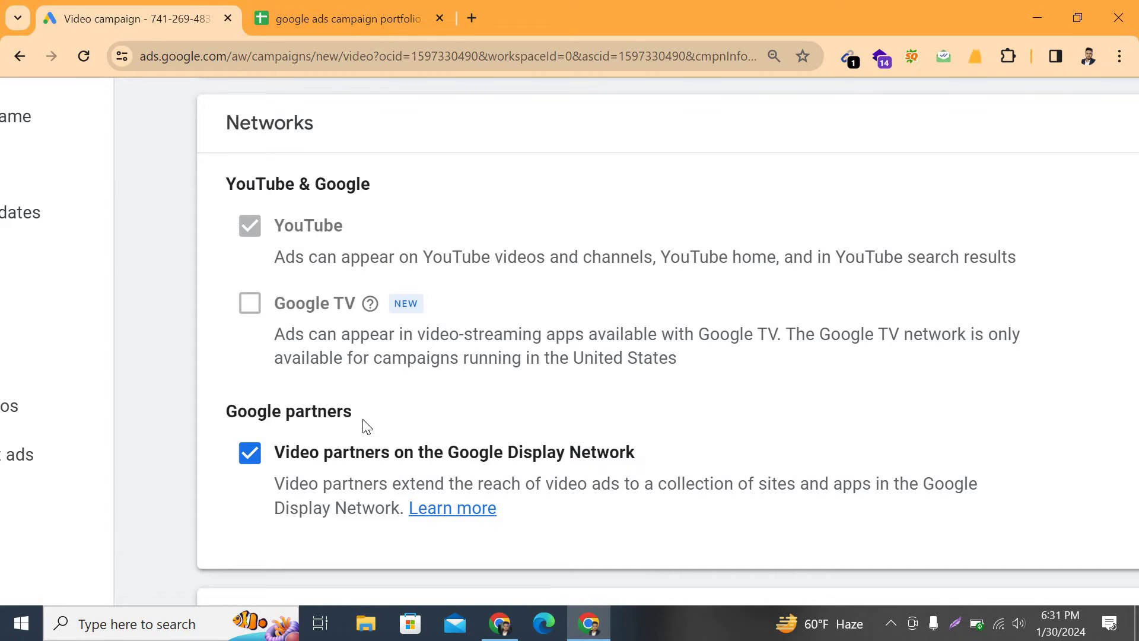
pyautogui.click(262, 461)
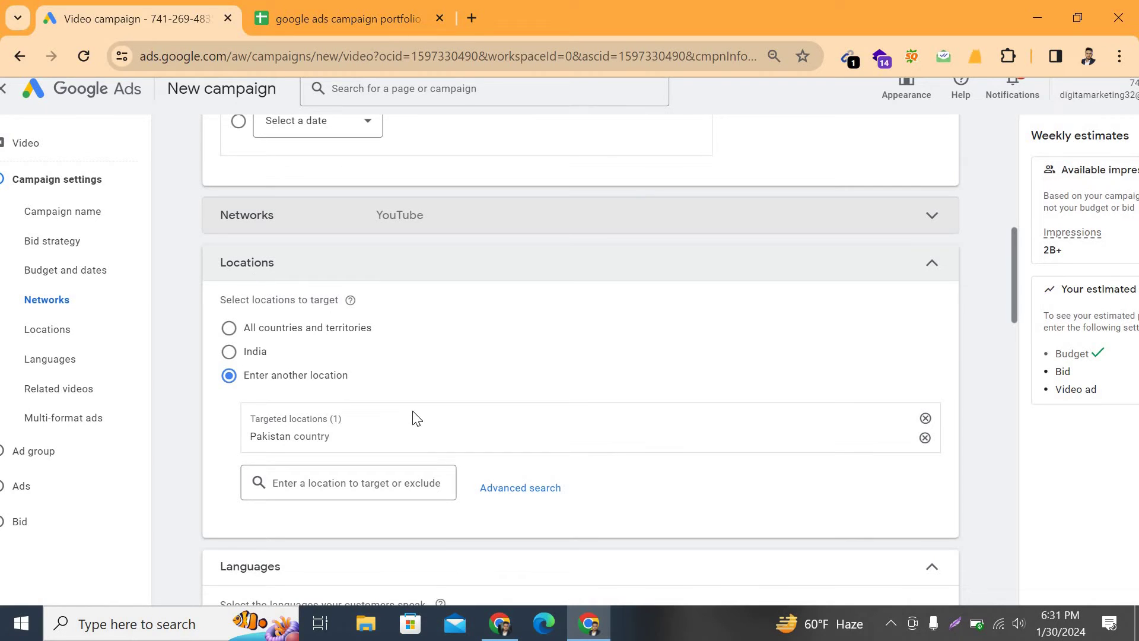
# - Remove Pakistan from the campaign's targeted locations
pyautogui.scroll(-1, 374, 409)
pyautogui.scroll(-1, 308, 420)
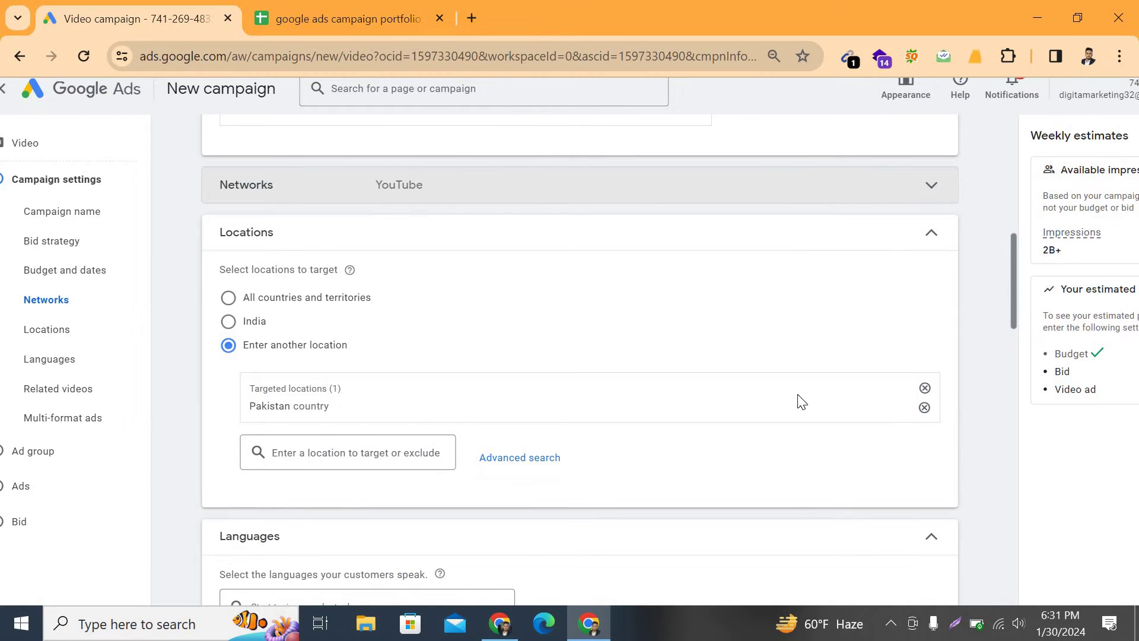
pyautogui.click(924, 407)
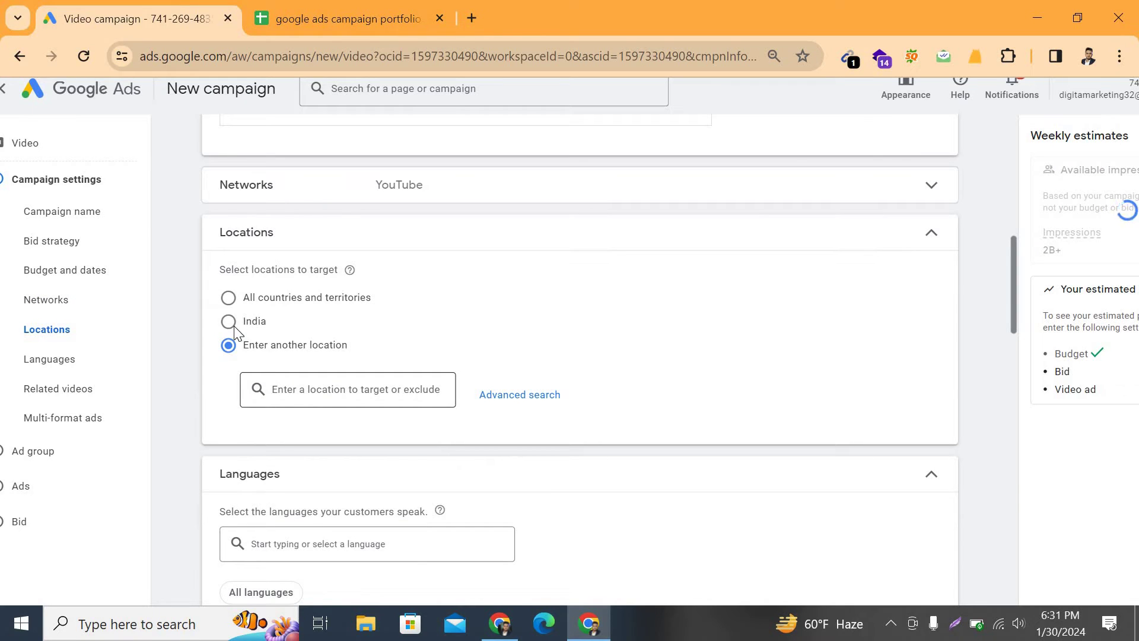
# - Use the advanced location search to target Bangladesh as a country and save the location selection
pyautogui.scroll(5, 234, 332)
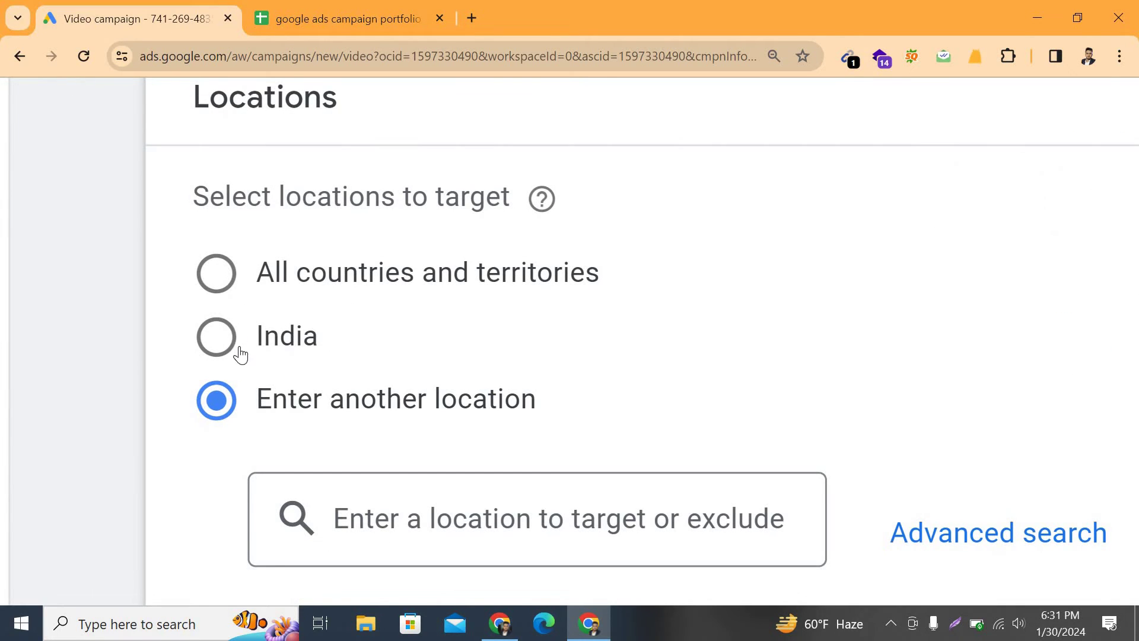
pyautogui.scroll(-2, 242, 356)
pyautogui.scroll(-1, 241, 356)
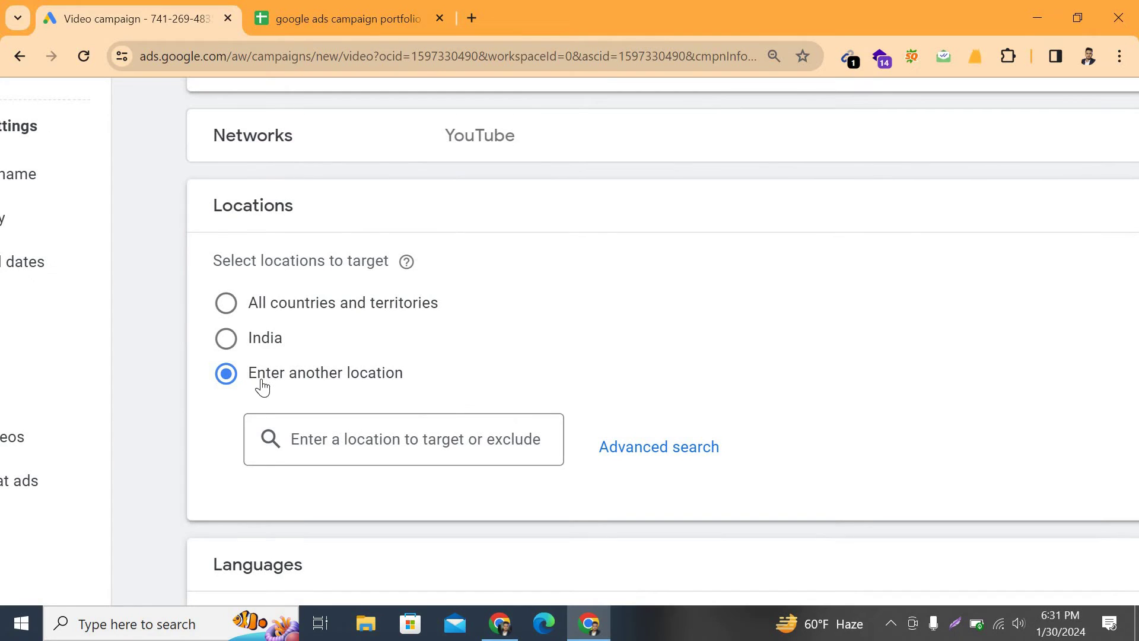
pyautogui.click(636, 454)
pyautogui.scroll(-2, 493, 394)
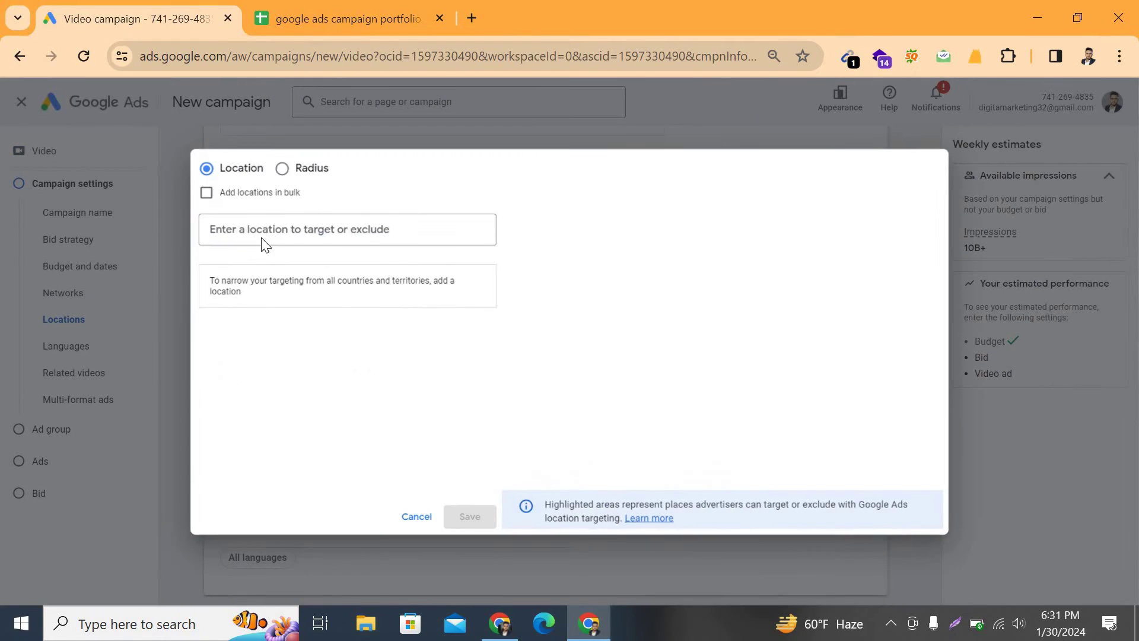
pyautogui.click(248, 232)
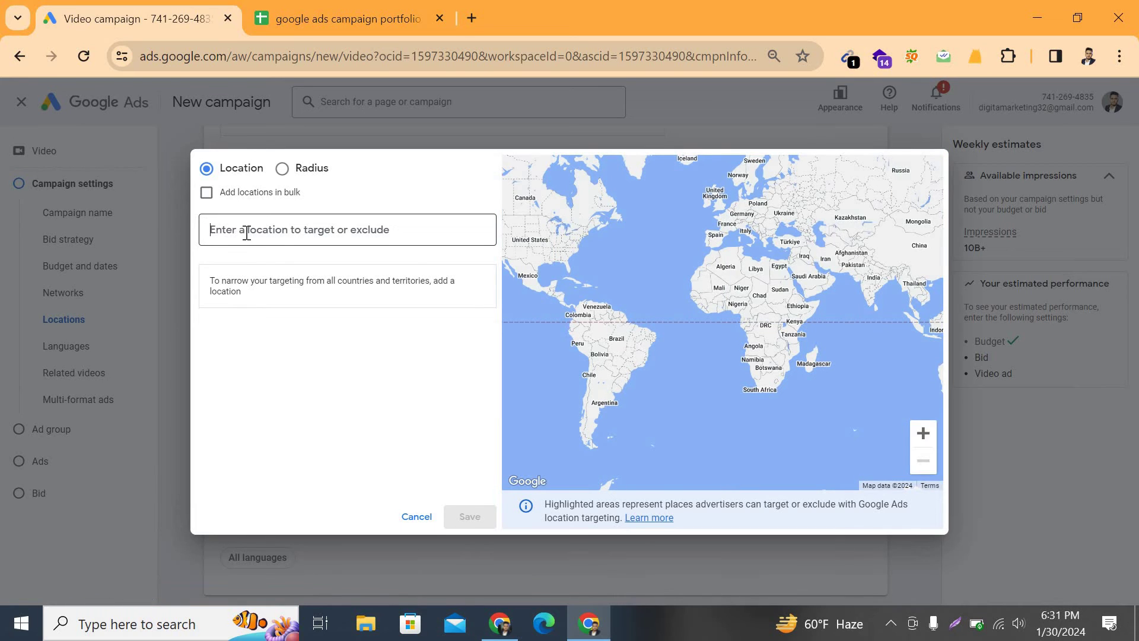
pyautogui.write('BA')
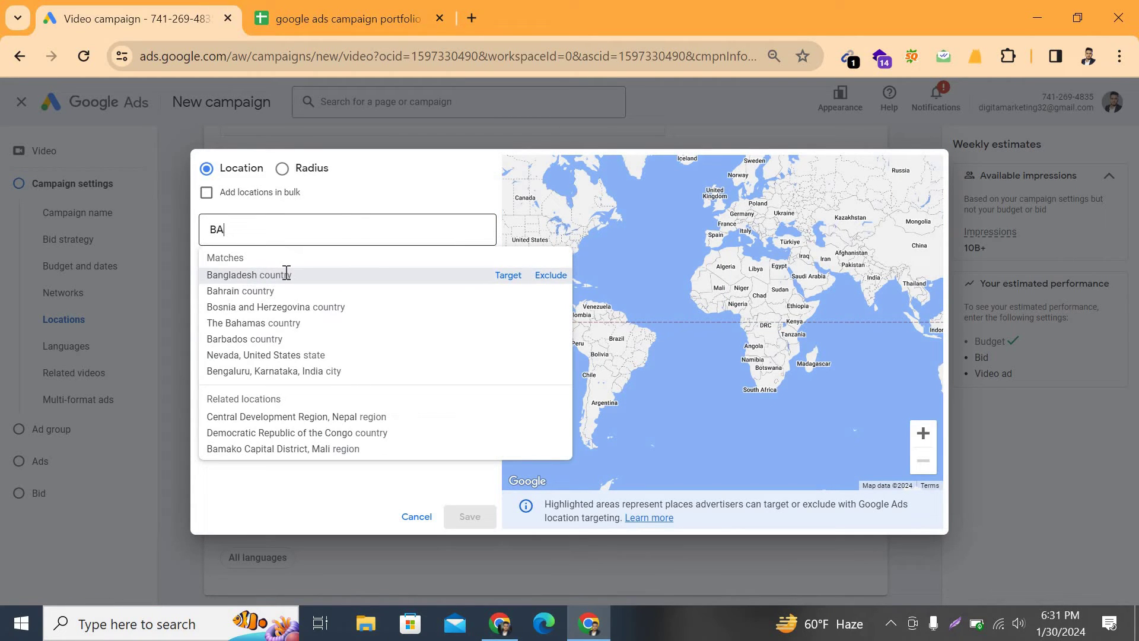
pyautogui.click(283, 275)
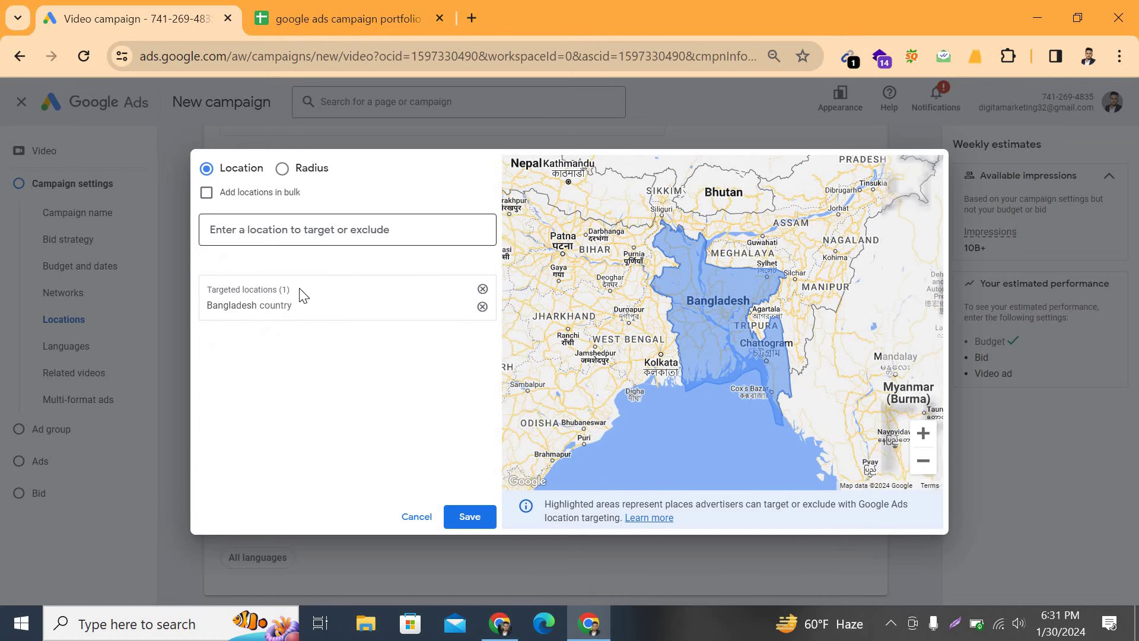
pyautogui.click(477, 522)
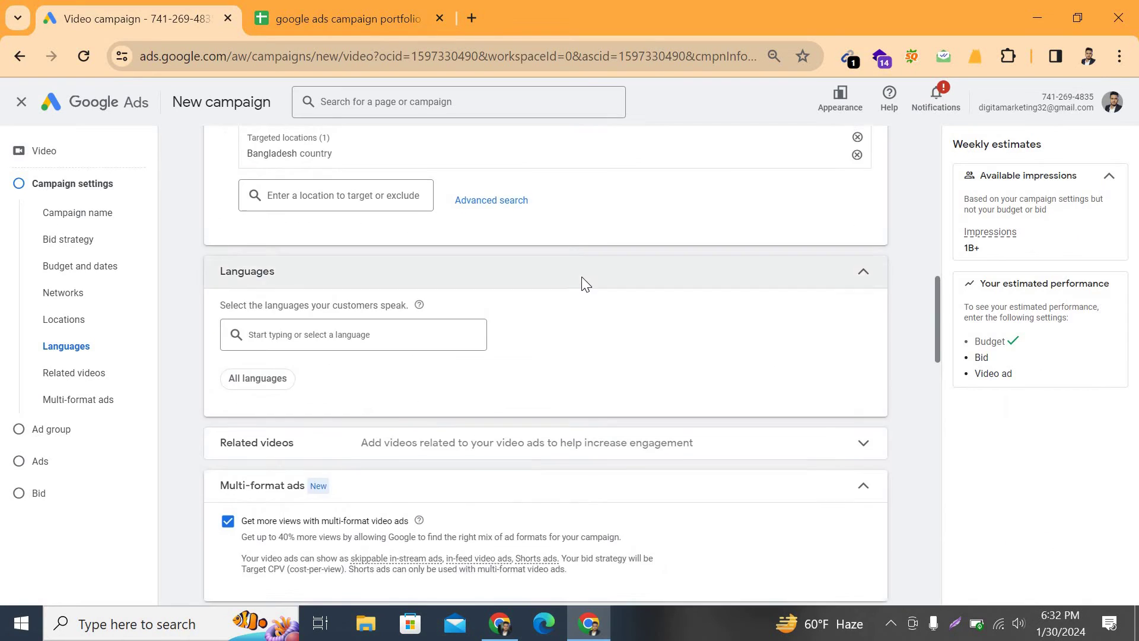
# - Set Bengali as the campaign's customer language
pyautogui.scroll(2, 660, 534)
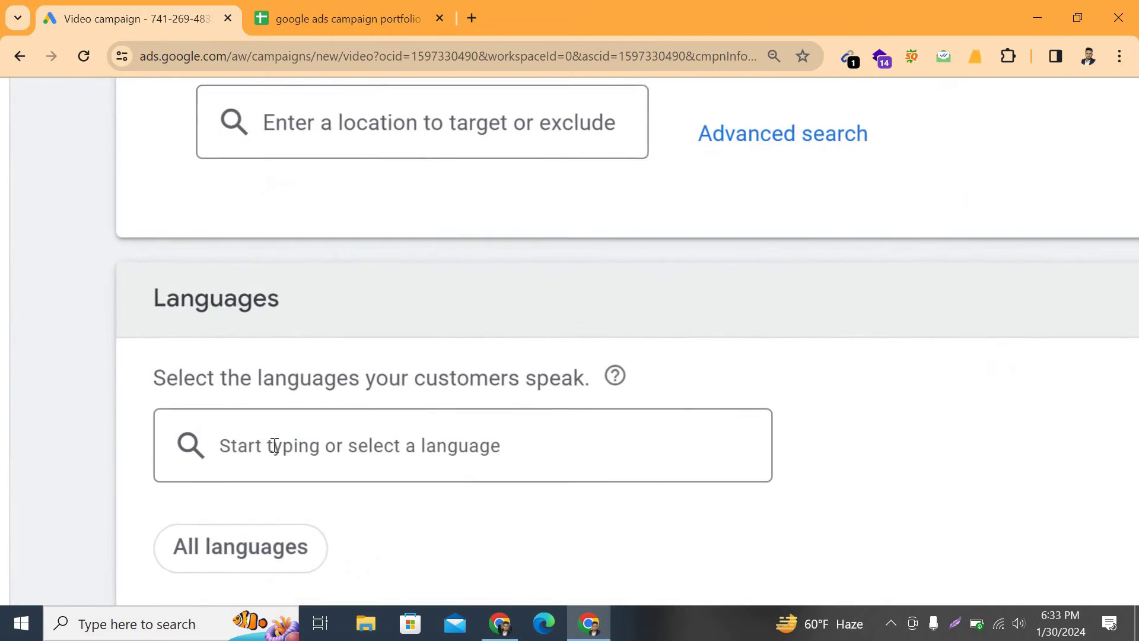
pyautogui.click(274, 445)
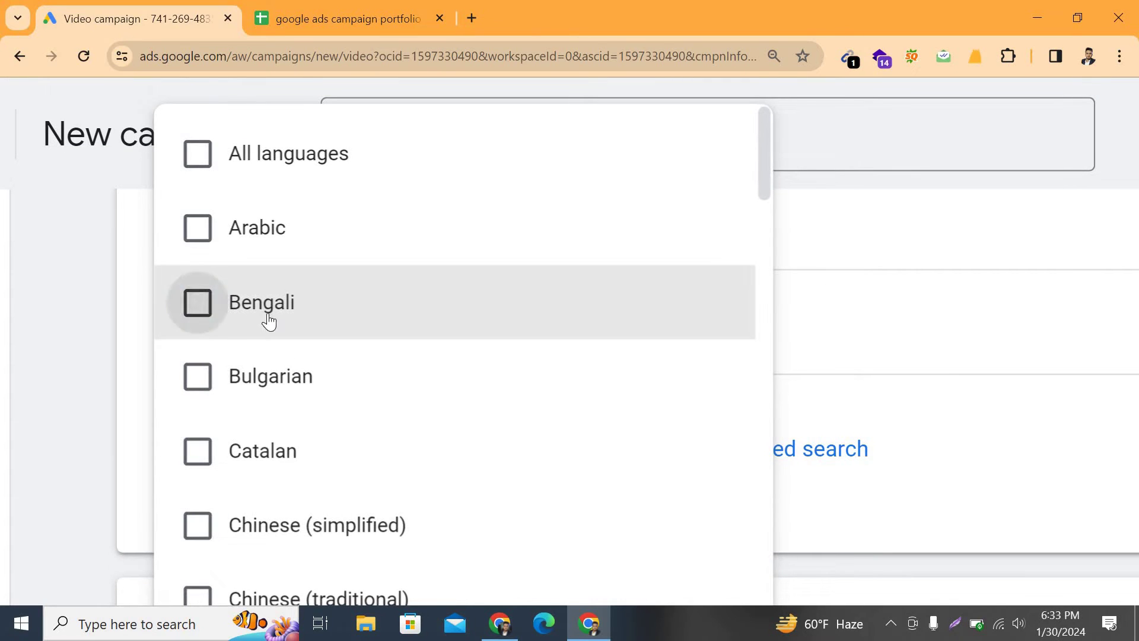
pyautogui.click(268, 321)
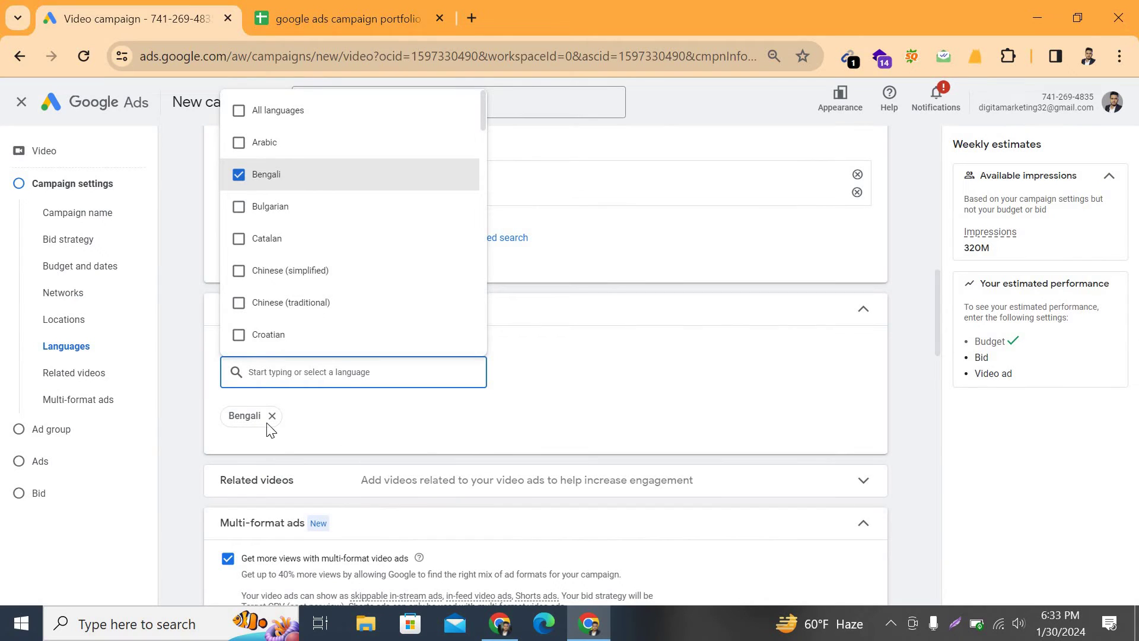
pyautogui.click(569, 380)
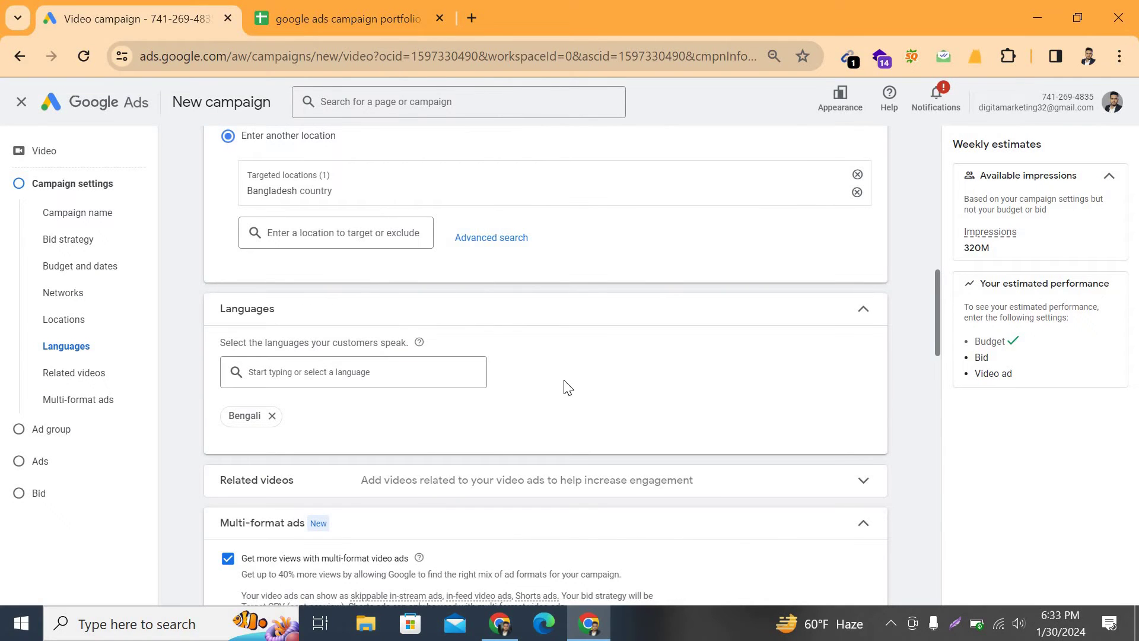
# - Add "5K TK Facebook ads campaign Live project bangla tutorial" and "Free Redotpay Virtual Visa Card Live payment and deposit" as the campaign's related videos
pyautogui.scroll(-4, 560, 386)
pyautogui.scroll(2, 255, 373)
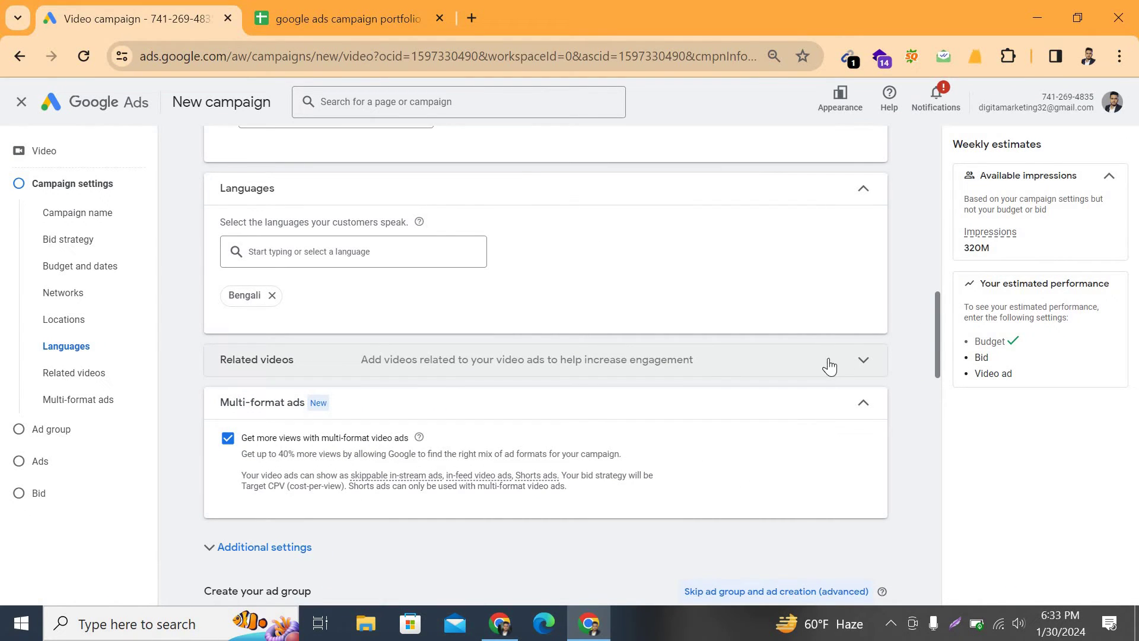
pyautogui.click(864, 363)
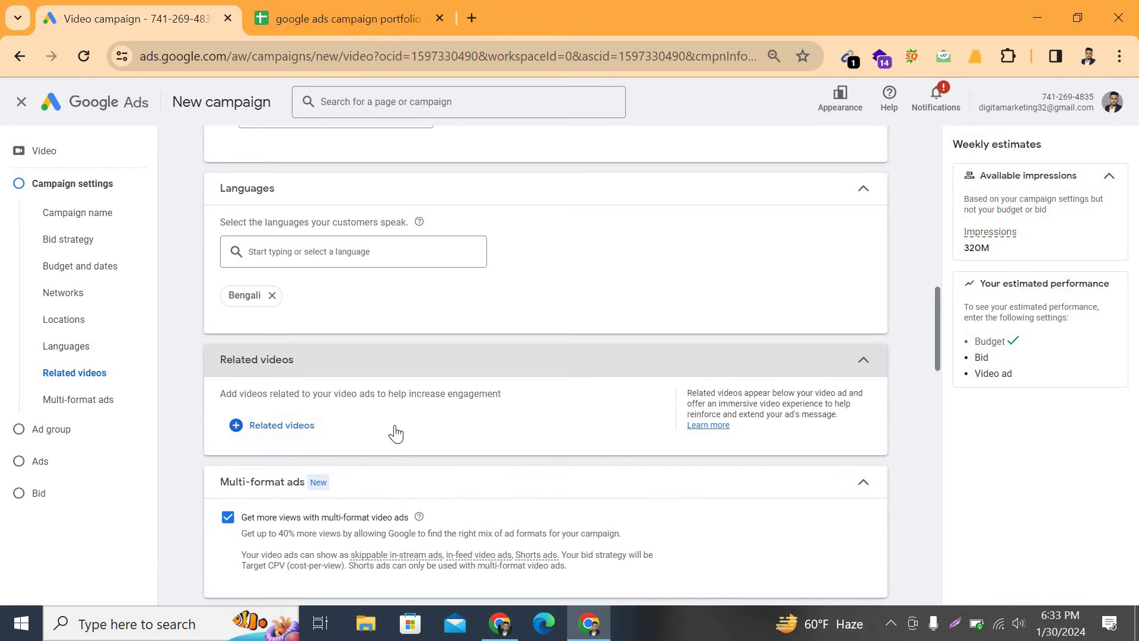
pyautogui.click(325, 423)
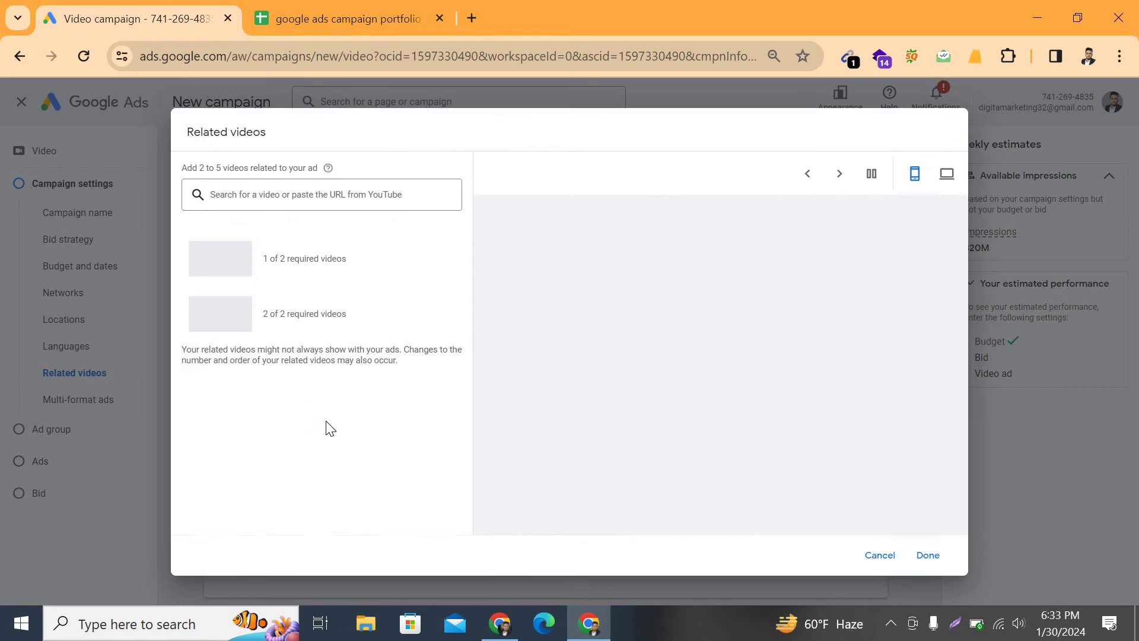
pyautogui.click(231, 195)
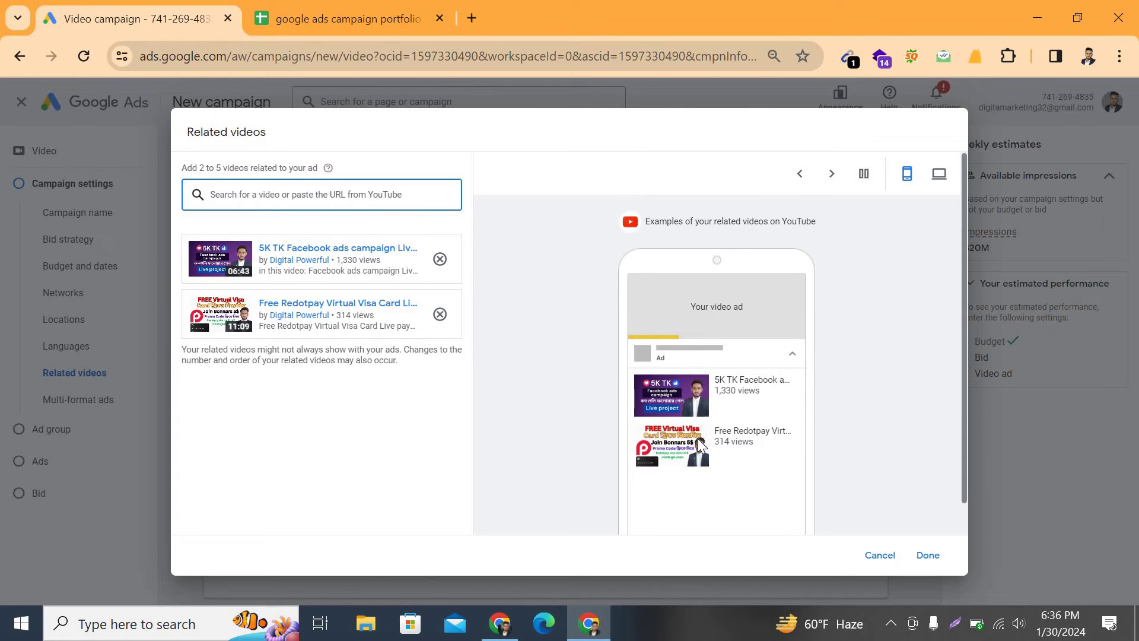
pyautogui.click(928, 555)
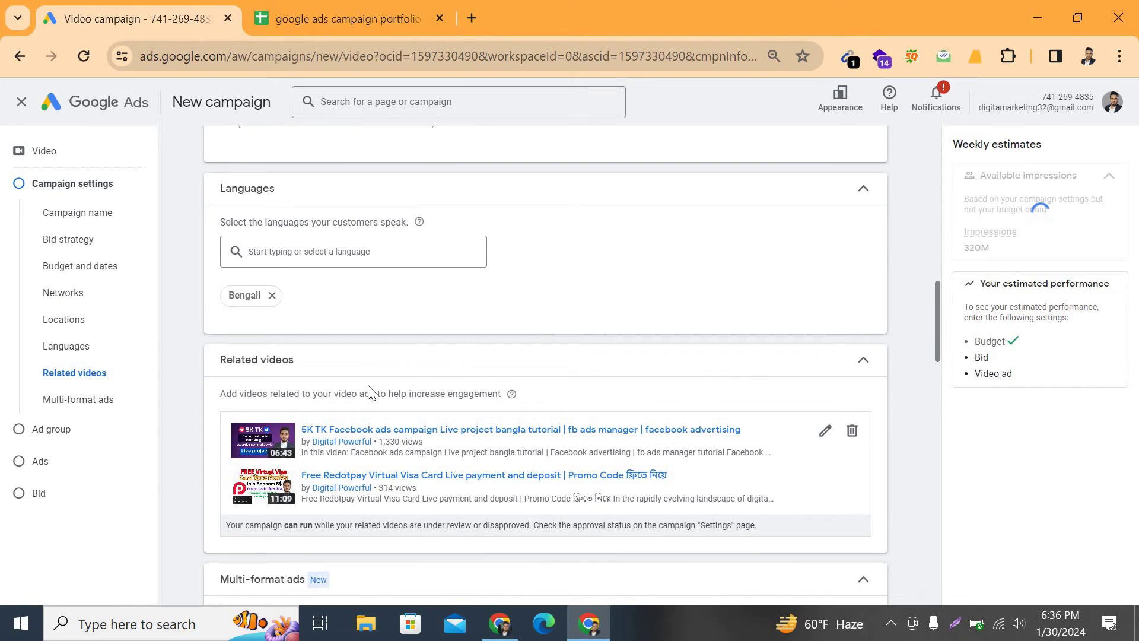
# - Turn off the option to get more views with multi-format video ads
pyautogui.scroll(-2, 485, 371)
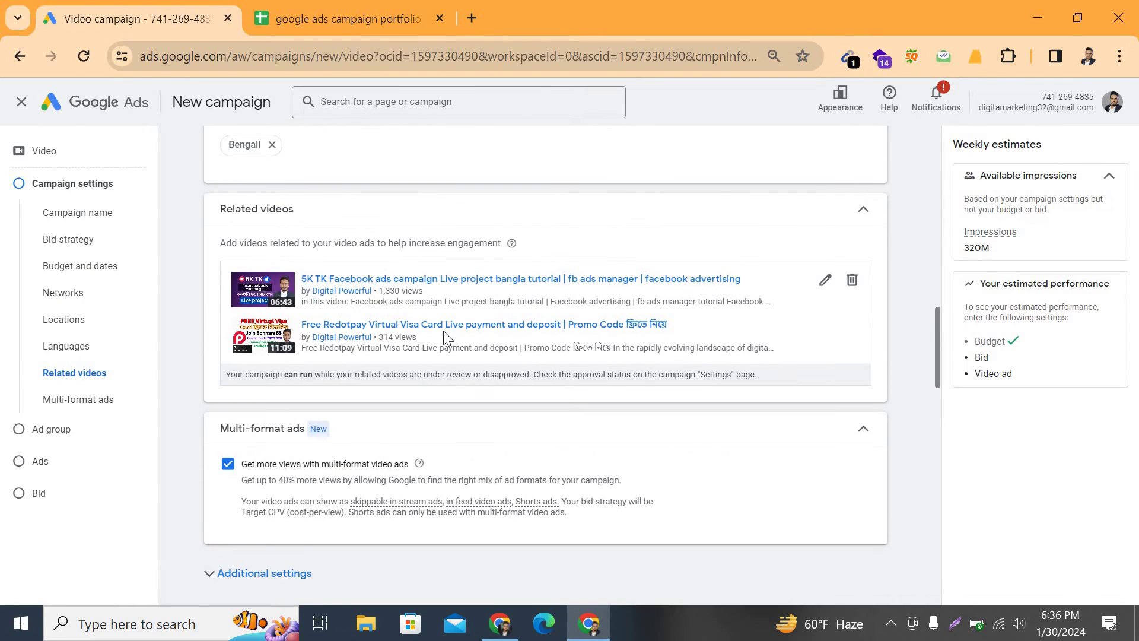
pyautogui.scroll(-2, 401, 363)
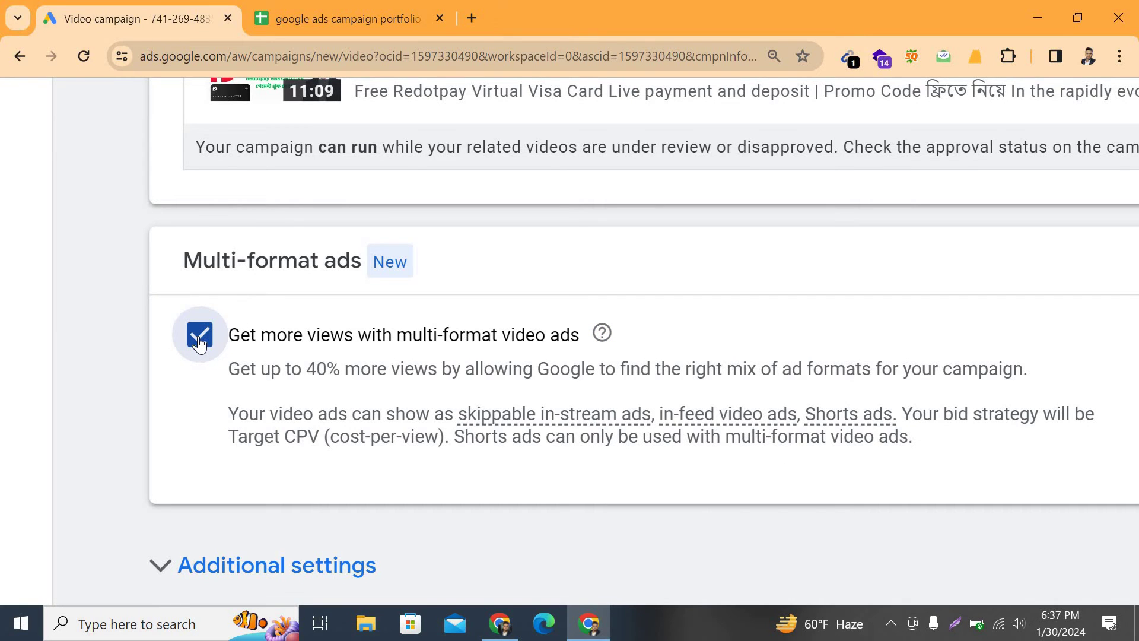
pyautogui.scroll(-5, 199, 344)
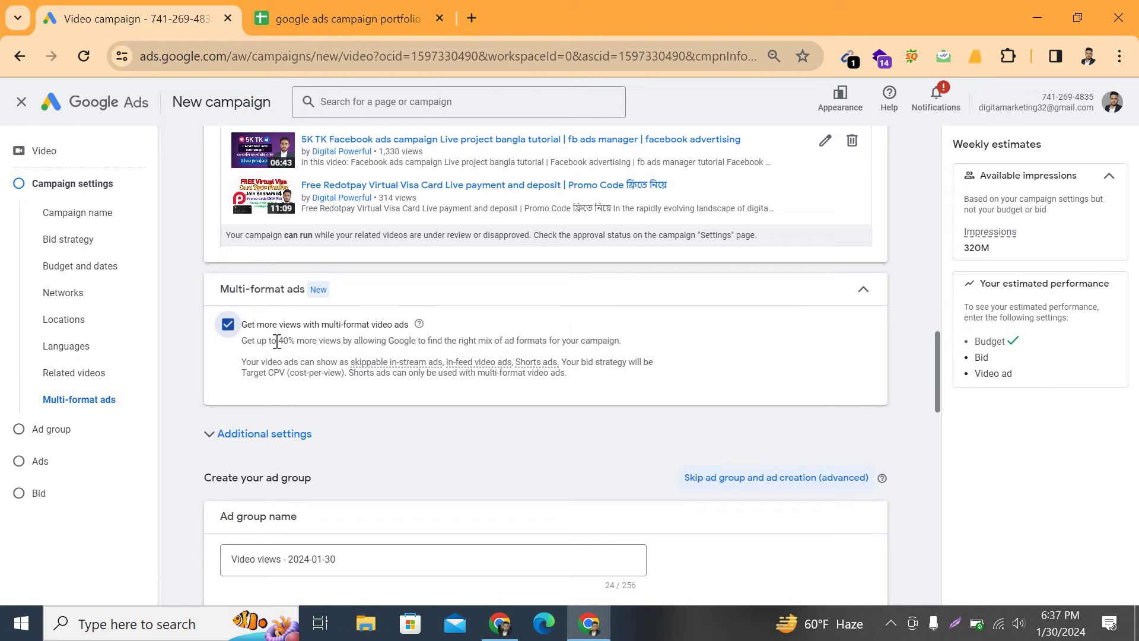
pyautogui.click(228, 326)
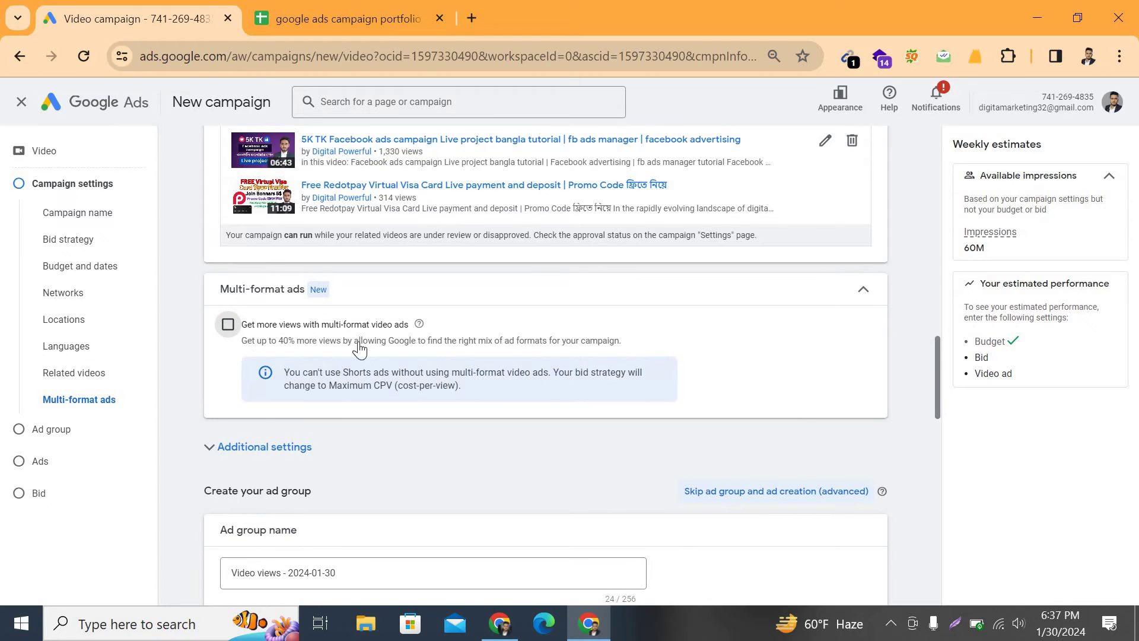
# - Expand the campaign's additional settings and switch the devices setting to specific targeting
pyautogui.scroll(4, 360, 350)
pyautogui.click(157, 337)
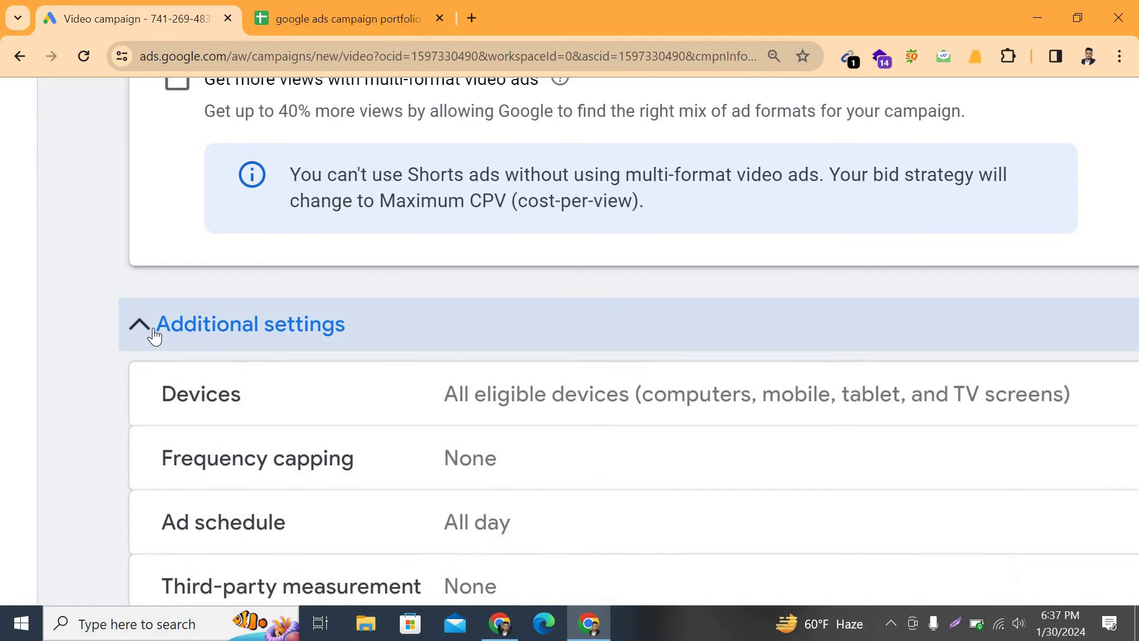
pyautogui.scroll(-4, 155, 335)
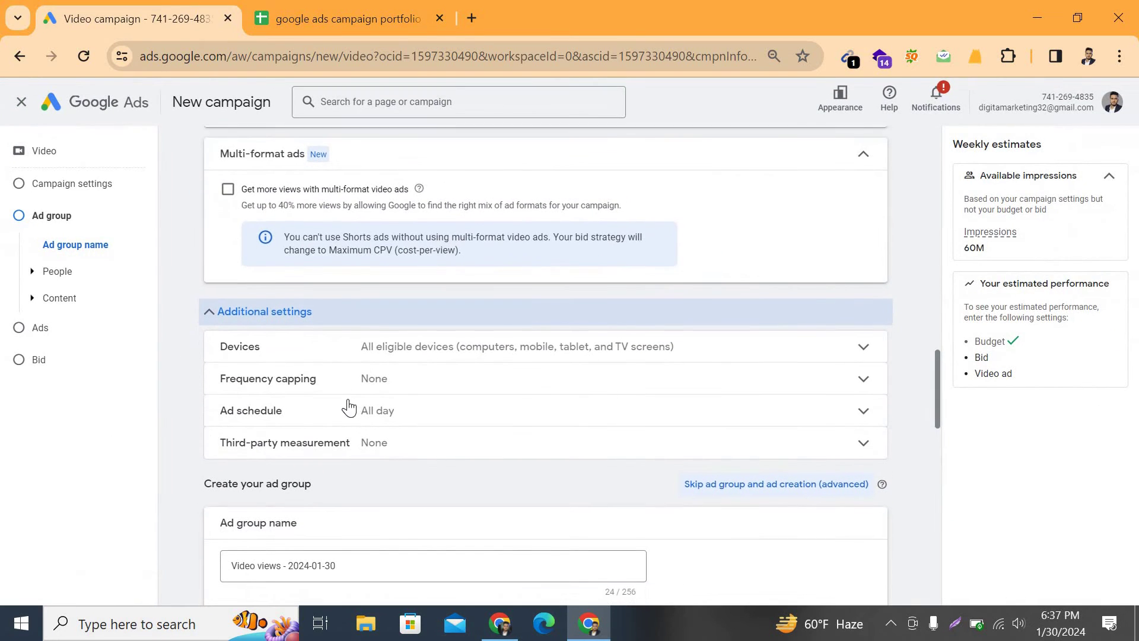
pyautogui.scroll(4, 349, 407)
pyautogui.scroll(-1, 356, 394)
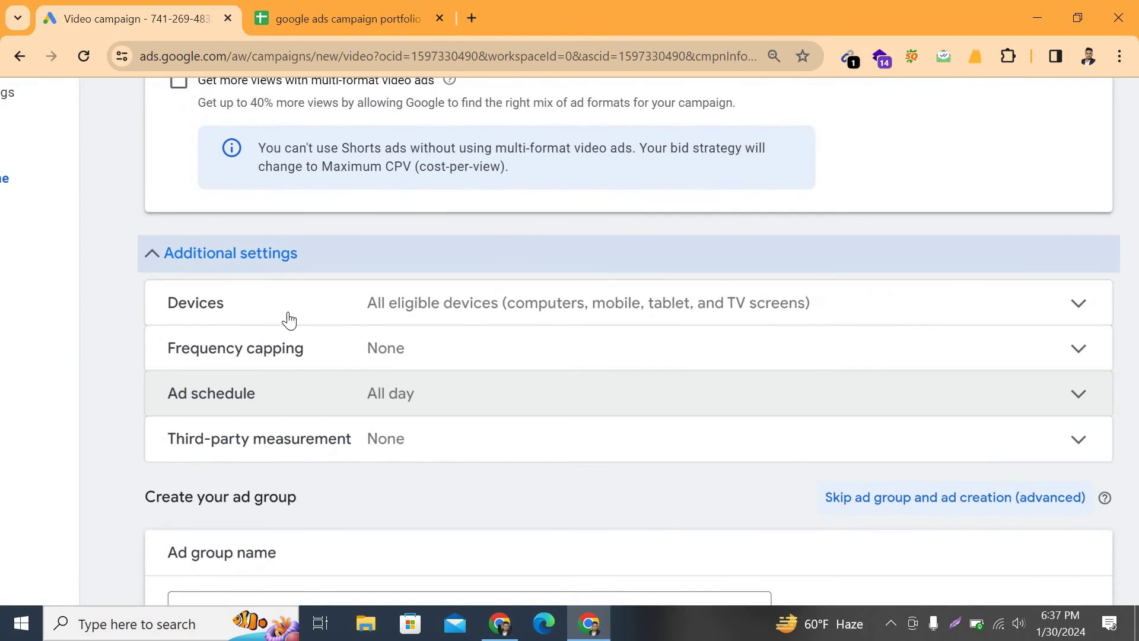
pyautogui.scroll(-1, 176, 314)
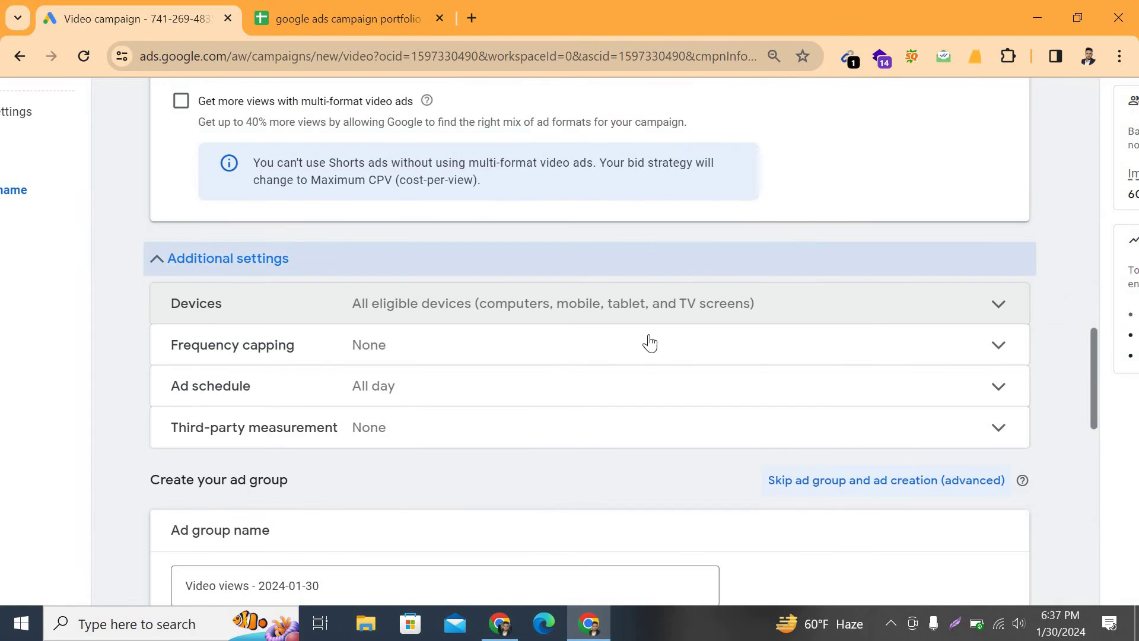
pyautogui.click(975, 316)
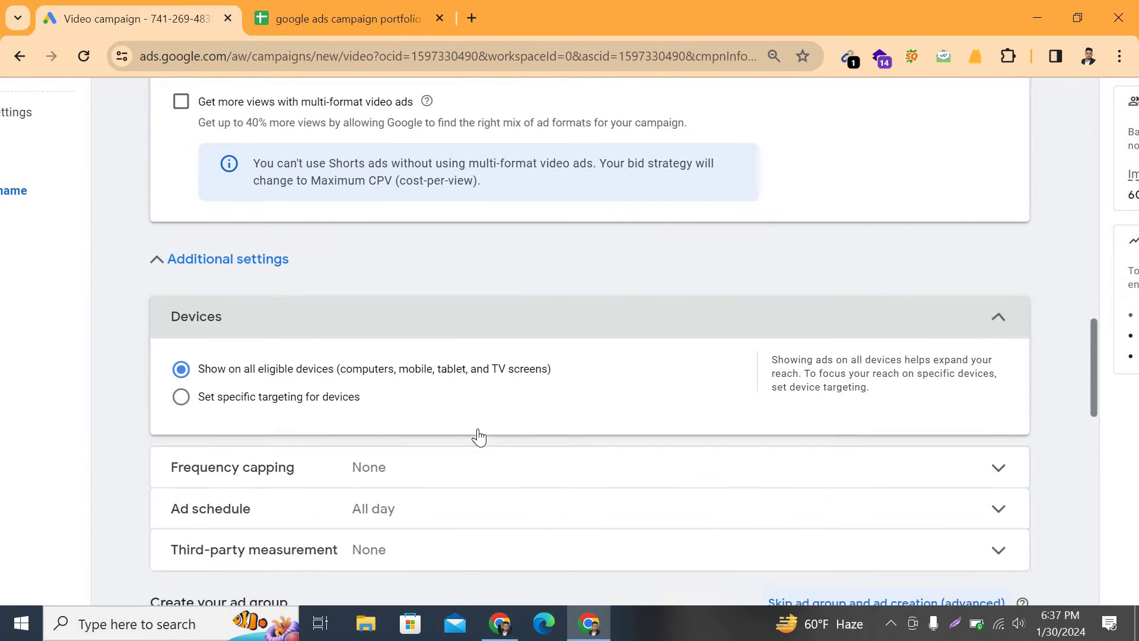
pyautogui.scroll(-1, 362, 415)
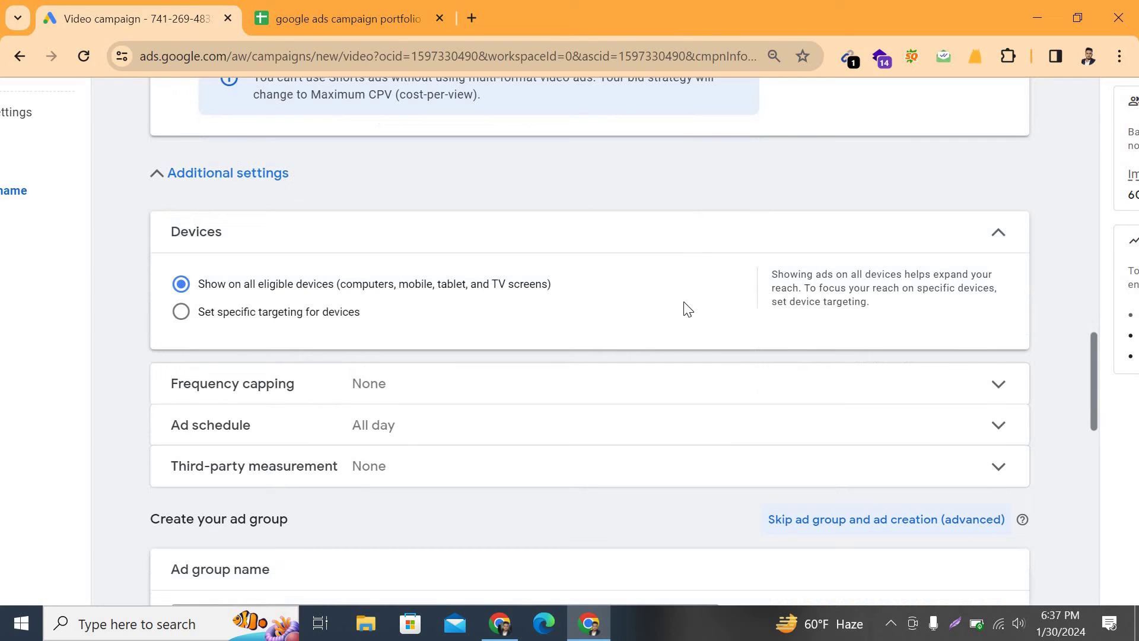
pyautogui.click(181, 312)
pyautogui.scroll(5, 233, 328)
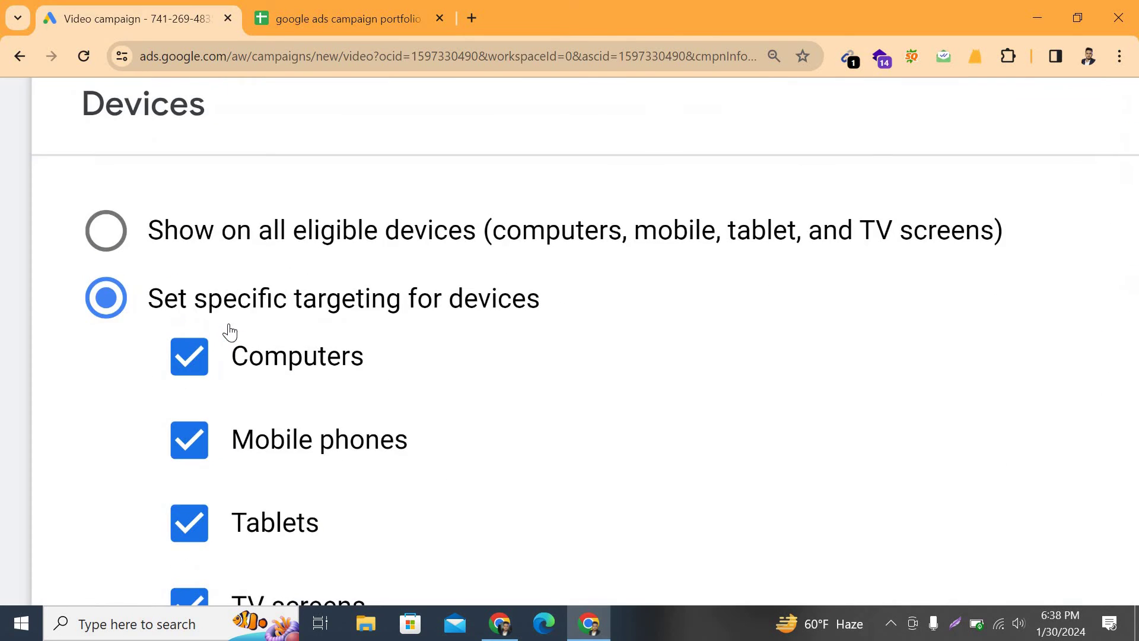
# - Exclude TV screens and tablets from the device targeting, leaving computers and mobile phones selected, and collapse the device settings
pyautogui.scroll(-3, 229, 442)
pyautogui.click(202, 509)
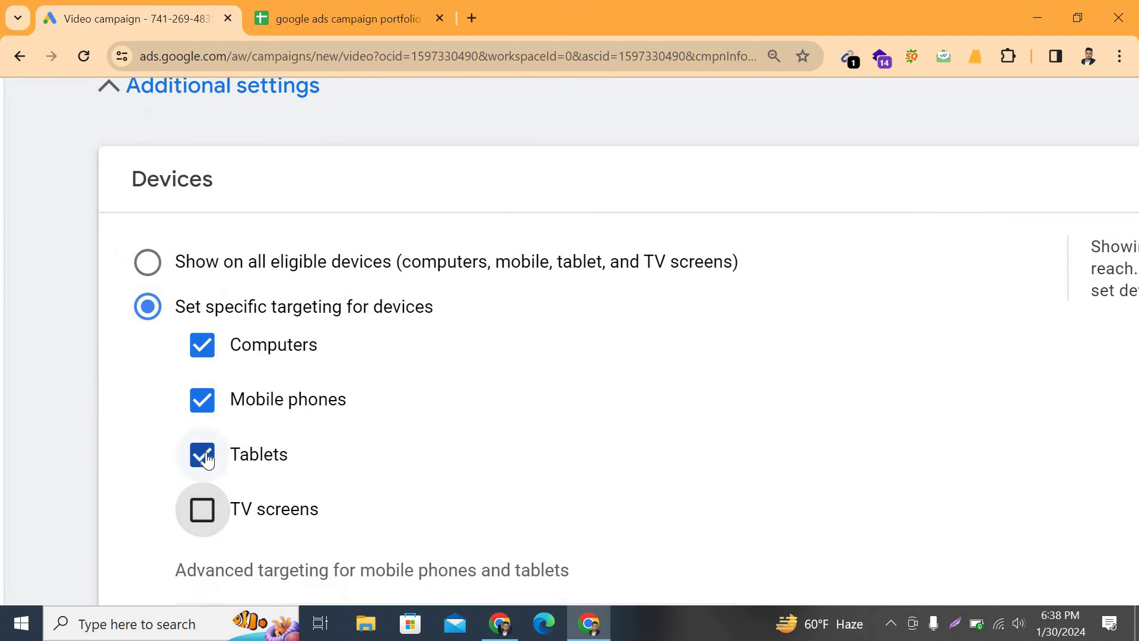
pyautogui.click(202, 455)
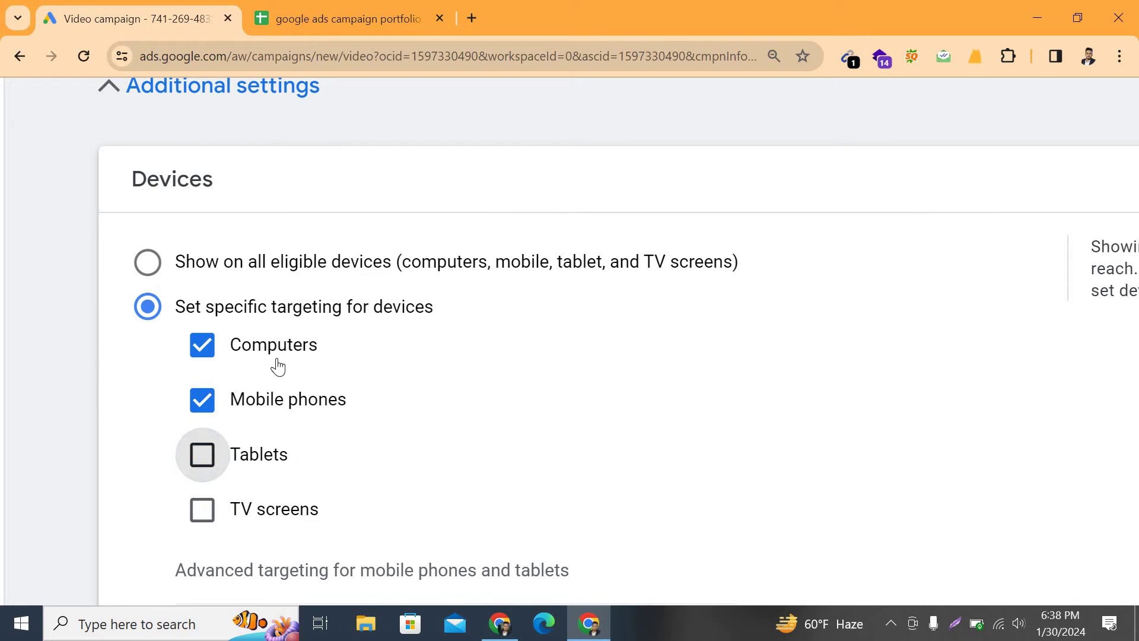
pyautogui.scroll(-3, 278, 366)
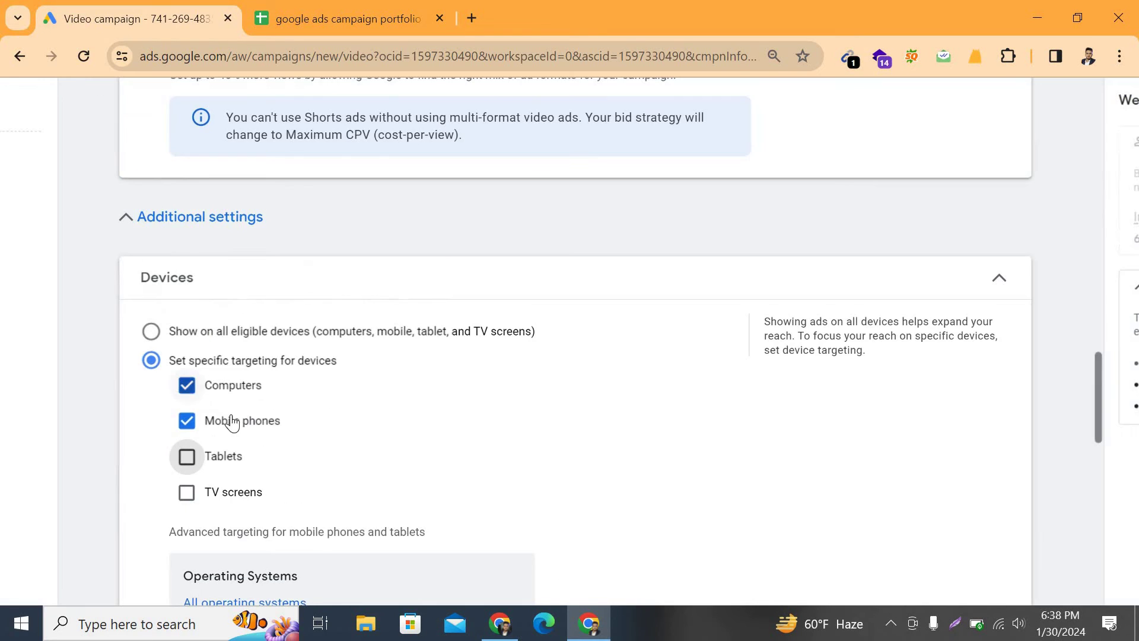
pyautogui.click(996, 284)
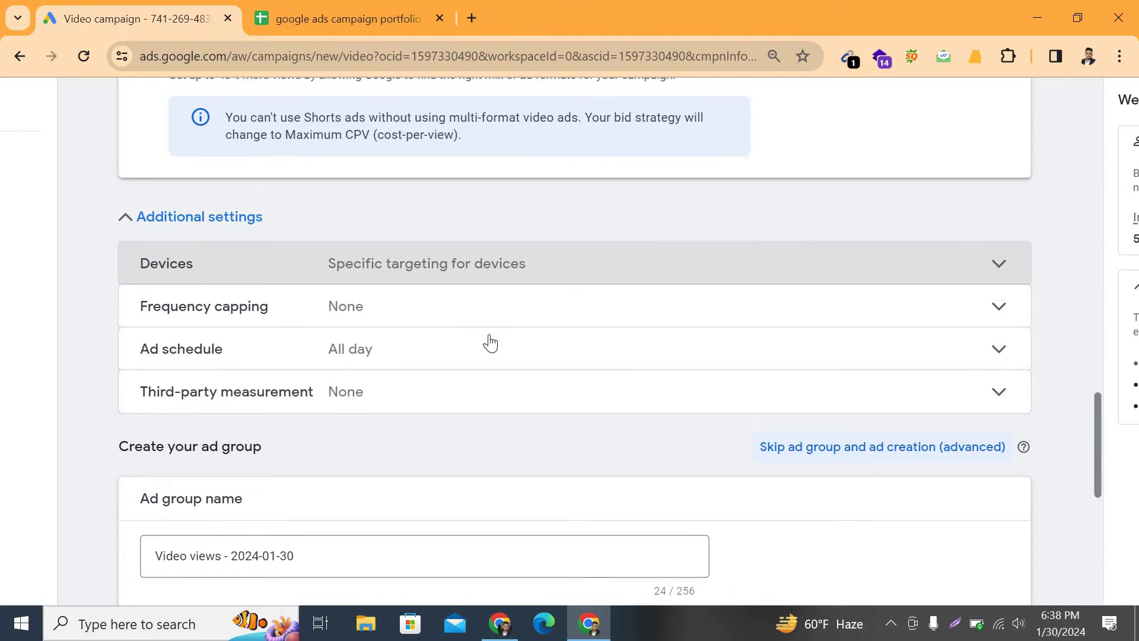
# - Review the frequency capping and ad schedule options in the additional settings, collapsing each section again
pyautogui.moveTo(159, 307); pyautogui.dragTo(166, 306)
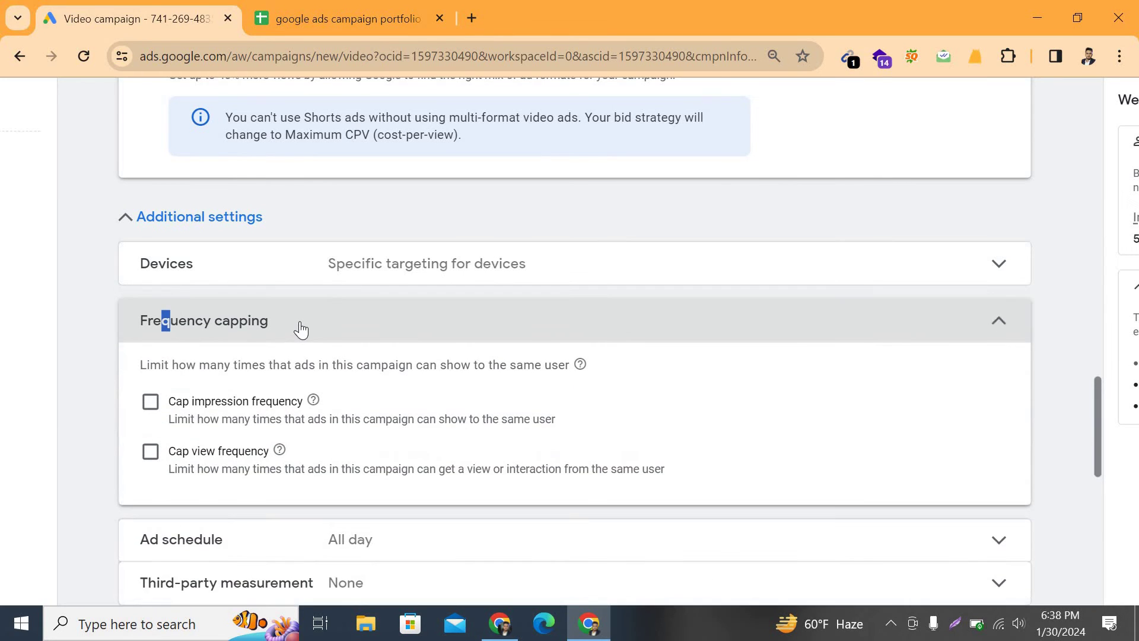
pyautogui.click(190, 331)
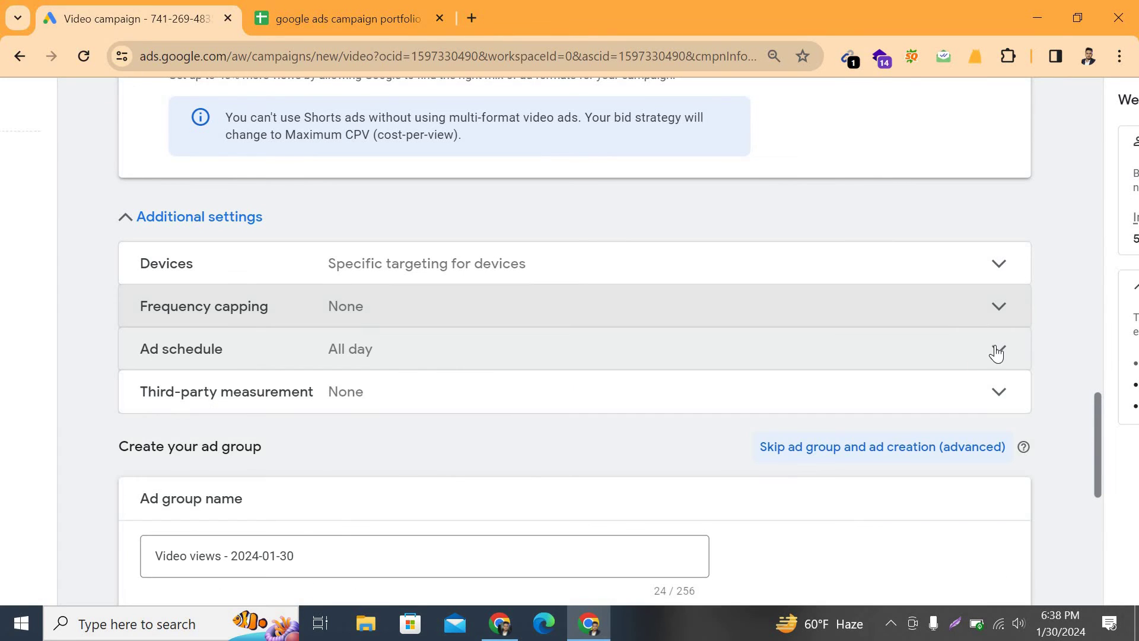
pyautogui.click(175, 363)
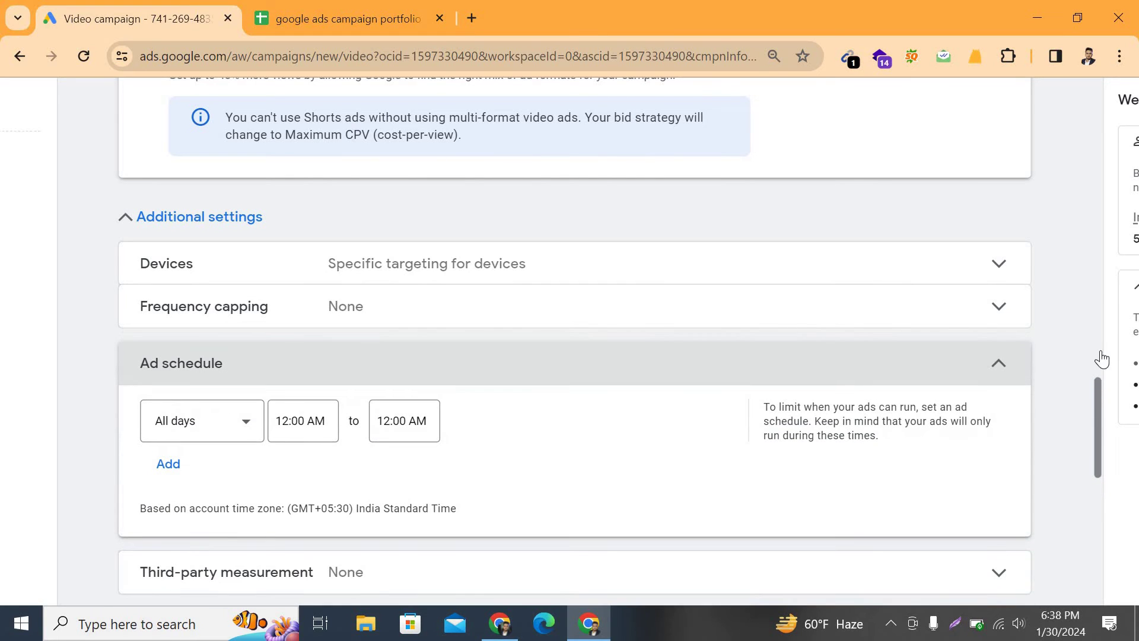
pyautogui.click(1002, 365)
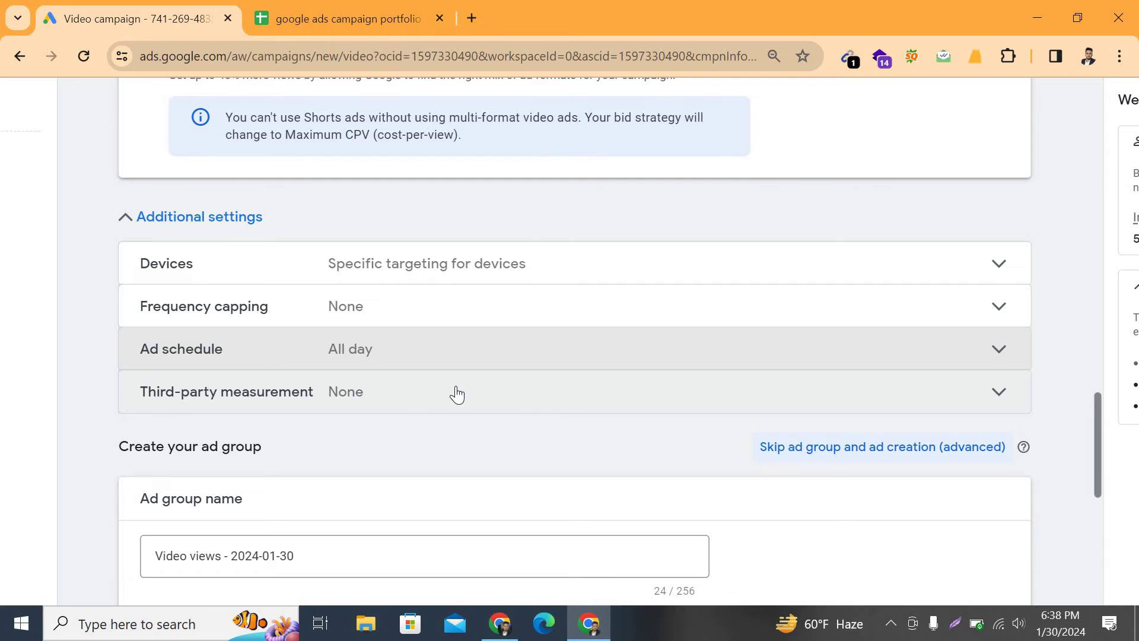
# - Rename the ad group to "Video views group", replacing the date at the end of its name
pyautogui.moveTo(1098, 409); pyautogui.dragTo(1098, 457)
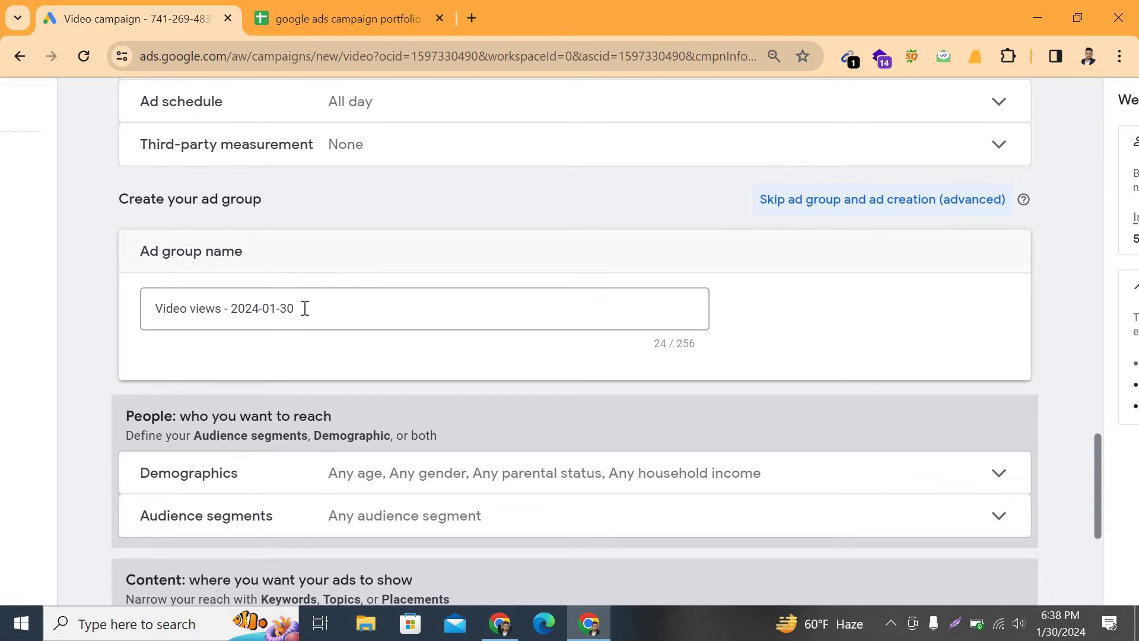
pyautogui.moveTo(295, 309); pyautogui.dragTo(224, 309)
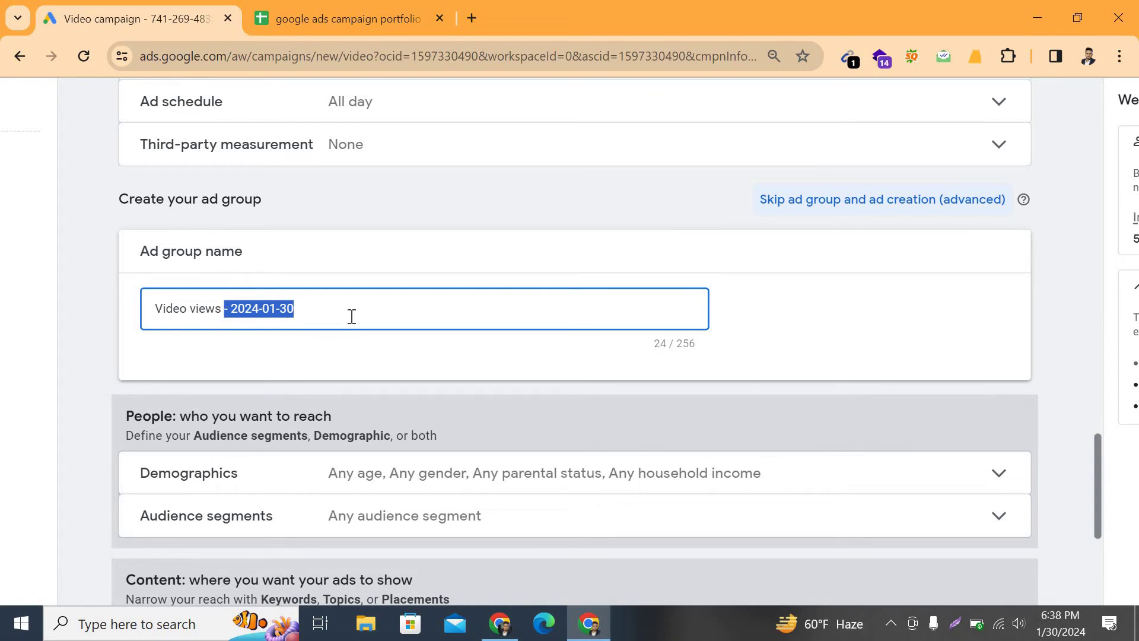
pyautogui.press('BackSpace')
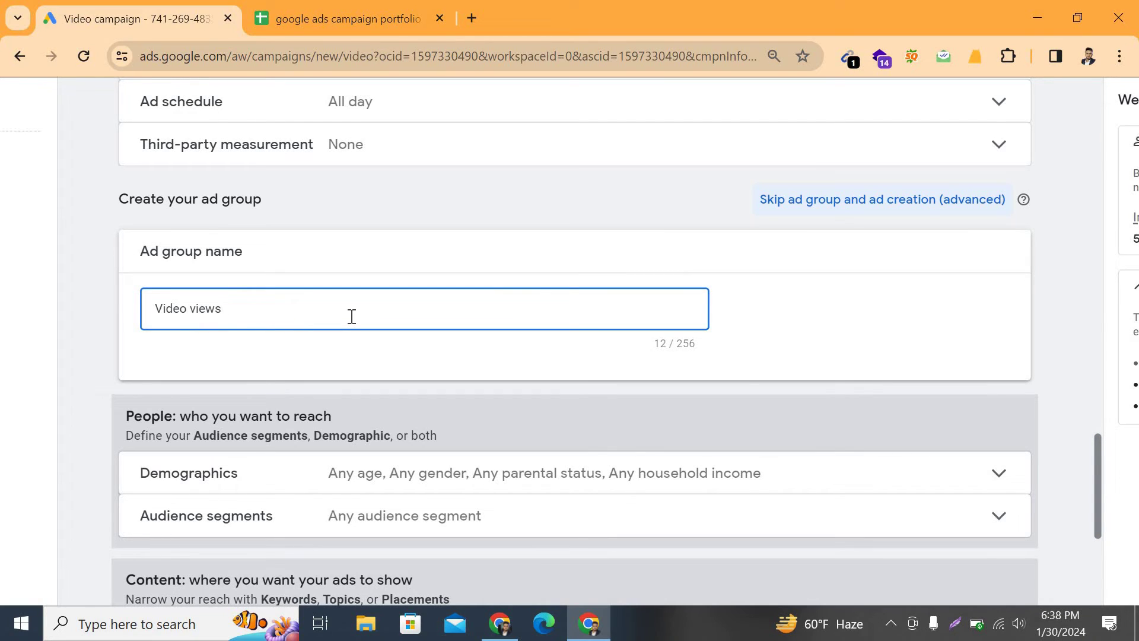
pyautogui.write('group')
# - Expand the ad group's demographics and exclude the Unknown gender from the targeting
pyautogui.scroll(-2, 386, 323)
pyautogui.scroll(-1, 196, 364)
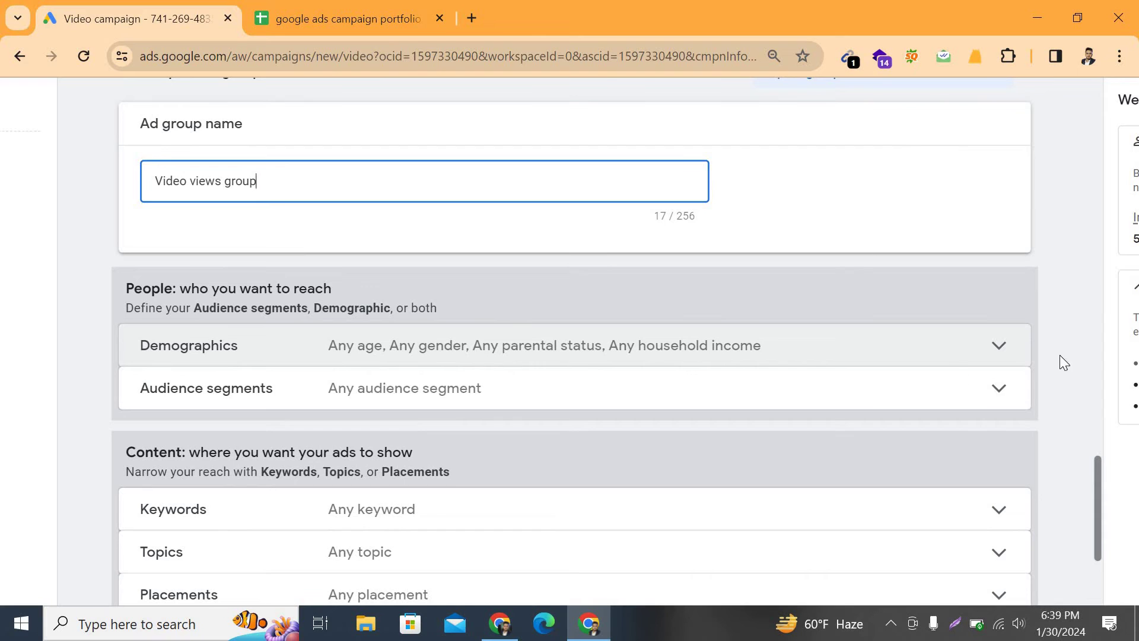
pyautogui.click(1006, 347)
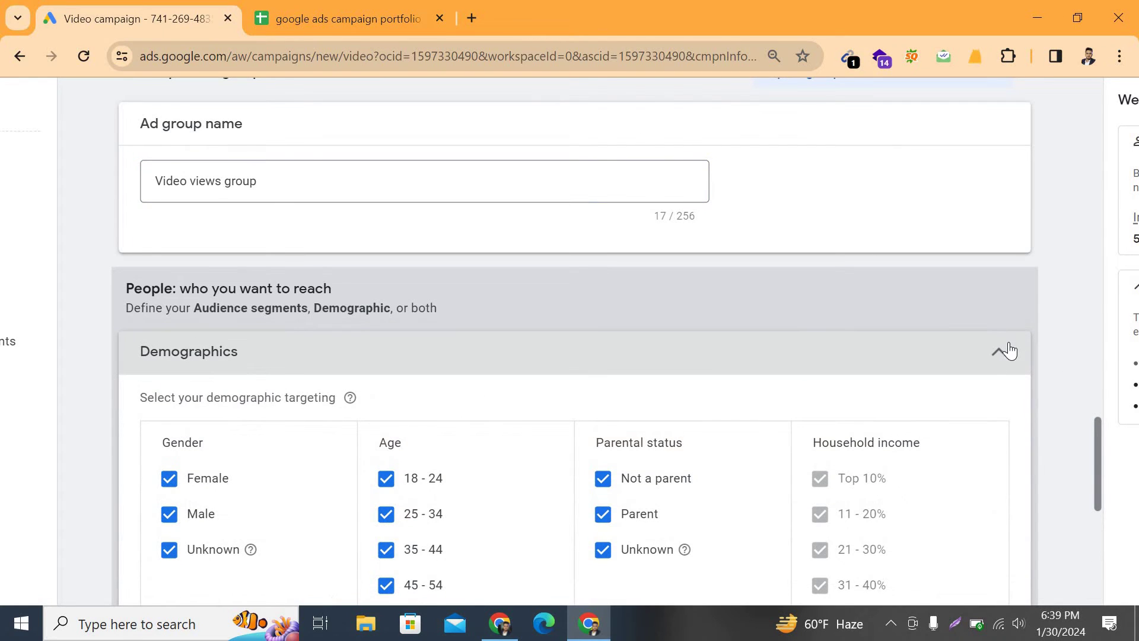
pyautogui.scroll(-3, 895, 399)
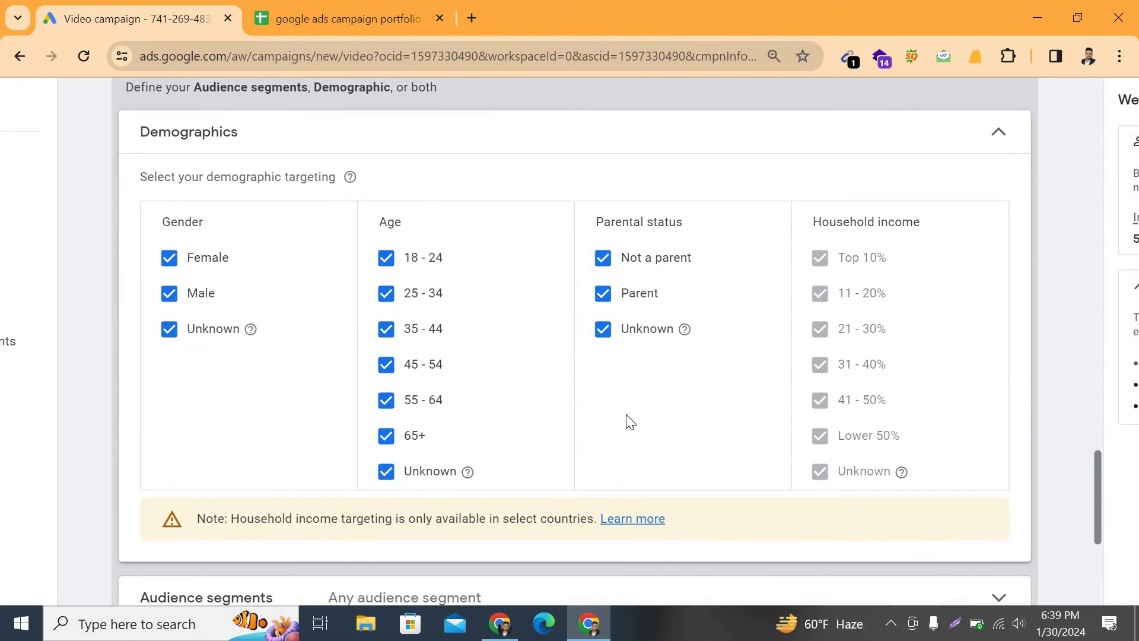
pyautogui.click(168, 336)
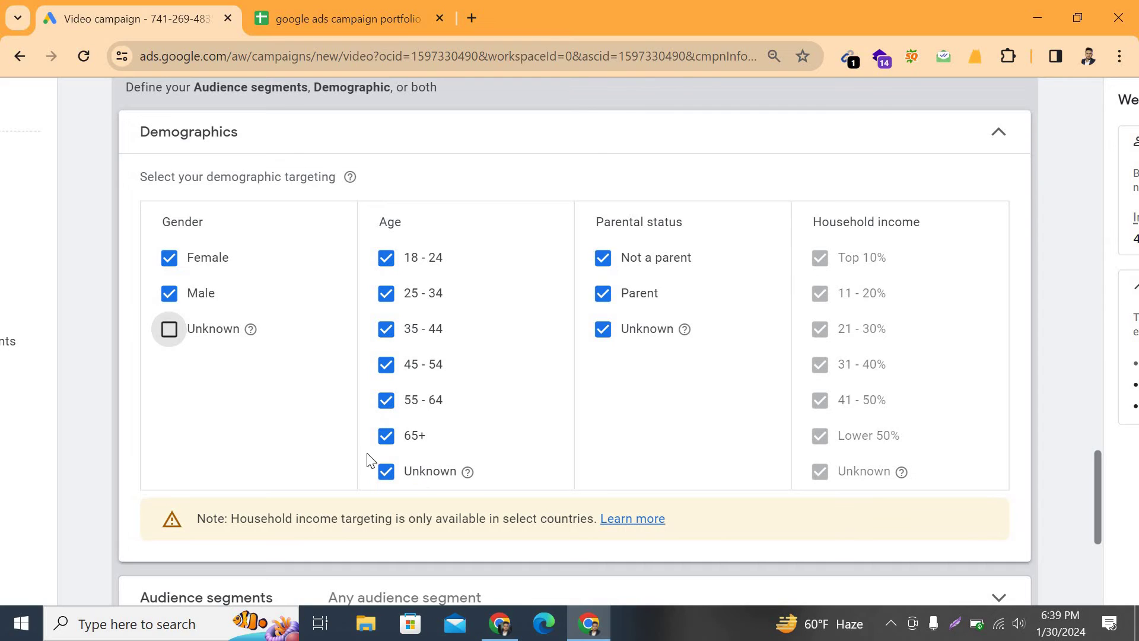
# - Exclude the Unknown age group from the ad group's demographic targeting and collapse the demographics settings
pyautogui.click(386, 471)
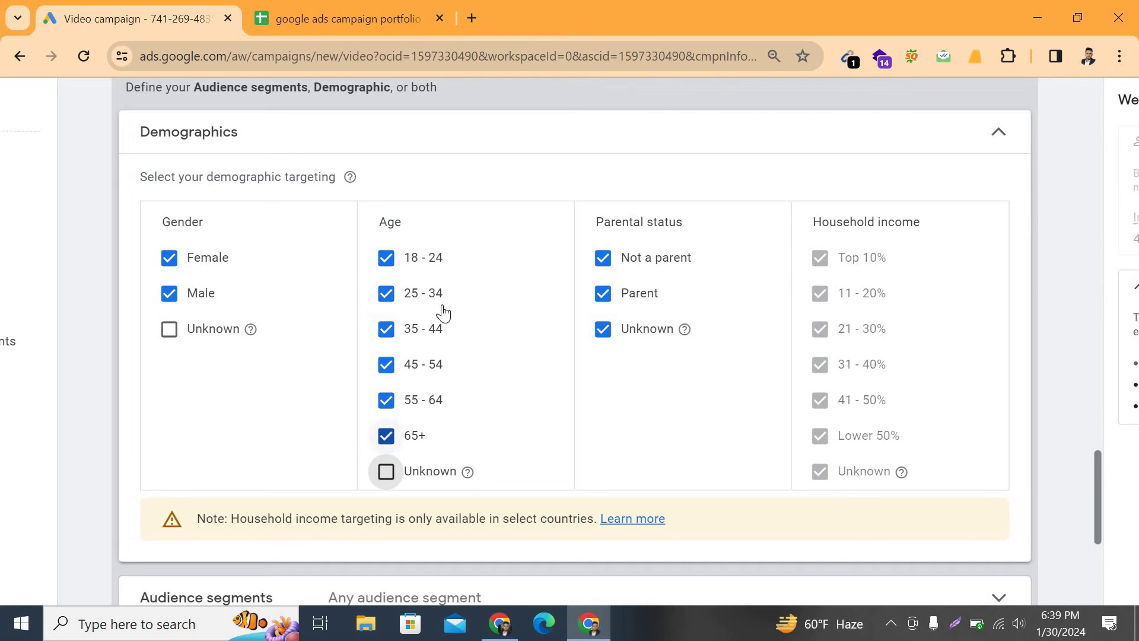
pyautogui.click(386, 437)
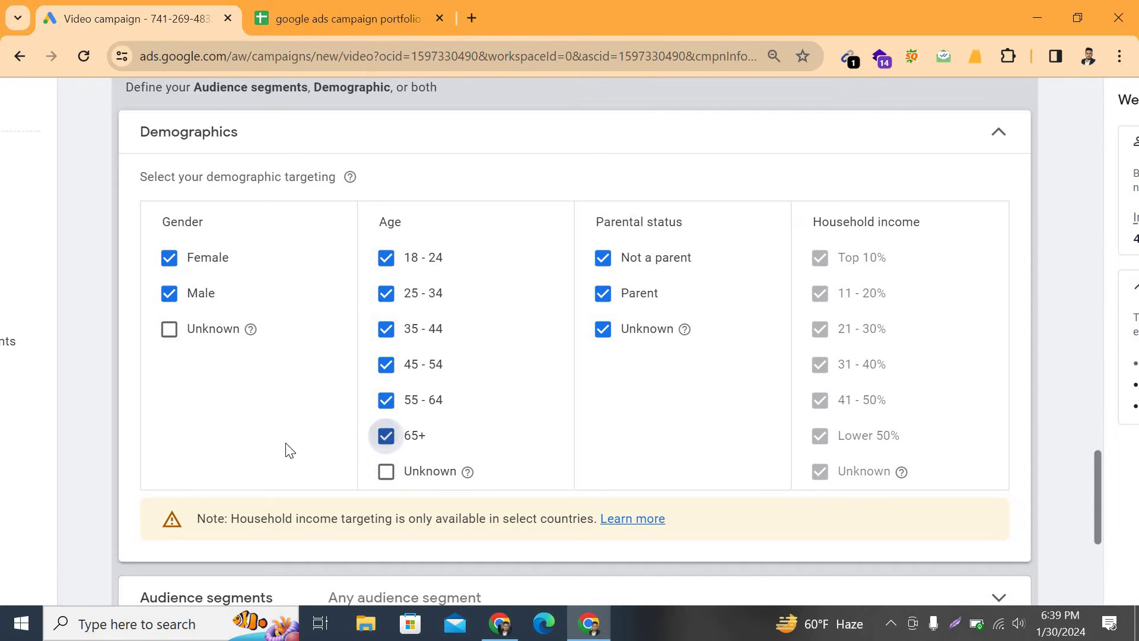
pyautogui.click(998, 132)
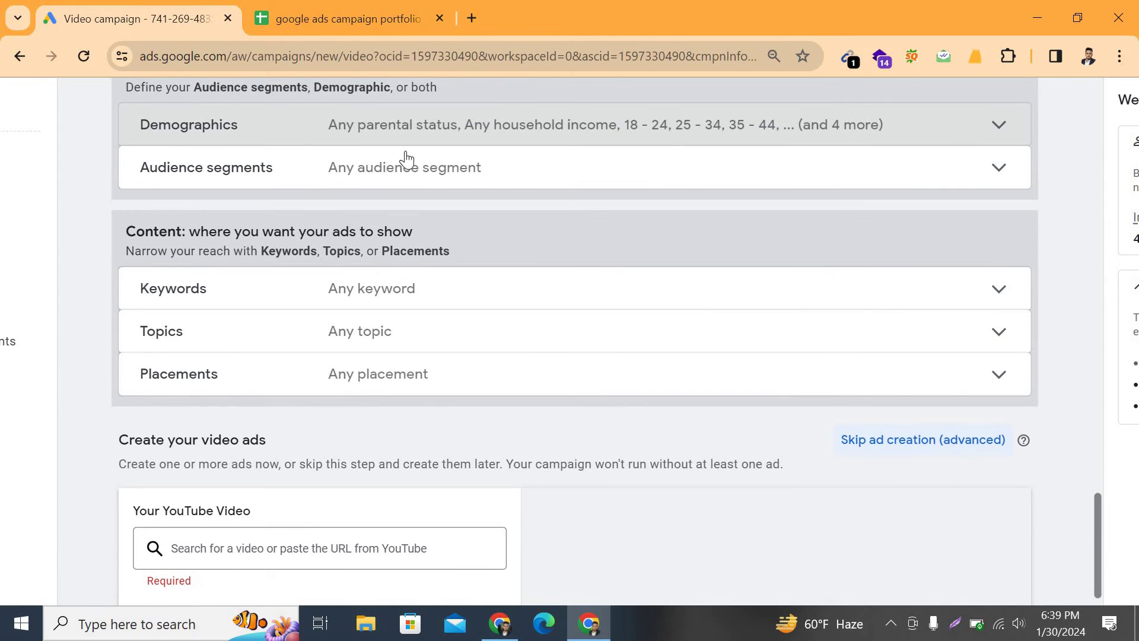
# - Expand the ad group's audience segments and switch from browsing categories to the searchable list of suggested segments
pyautogui.scroll(1, 198, 221)
pyautogui.scroll(3, 201, 225)
pyautogui.scroll(-2, 200, 261)
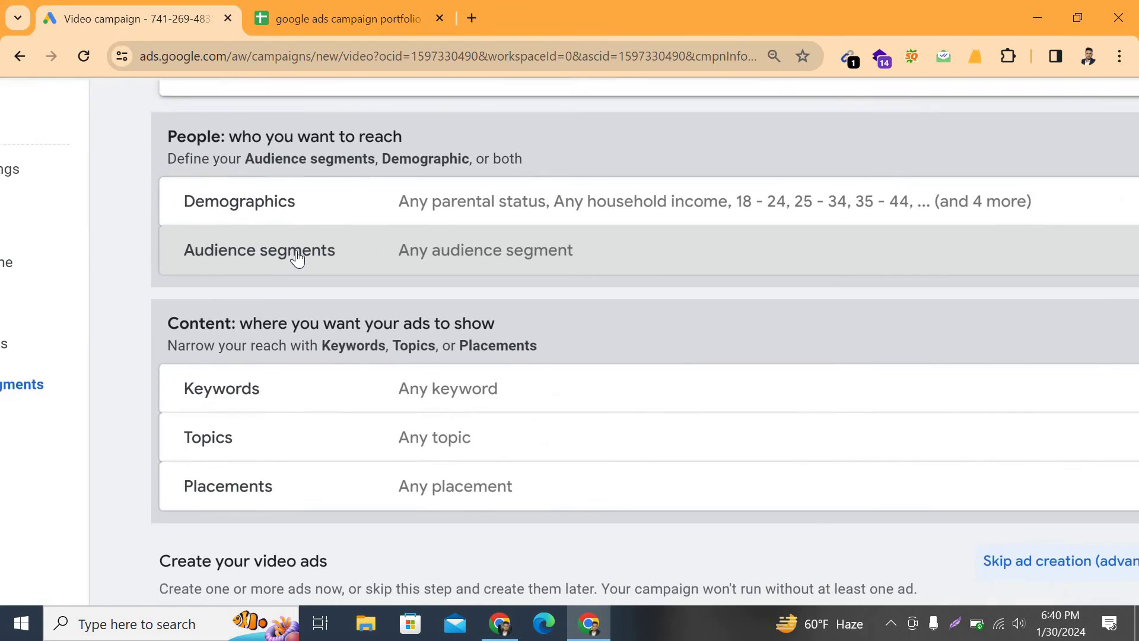
pyautogui.scroll(-2, 298, 260)
pyautogui.click(552, 248)
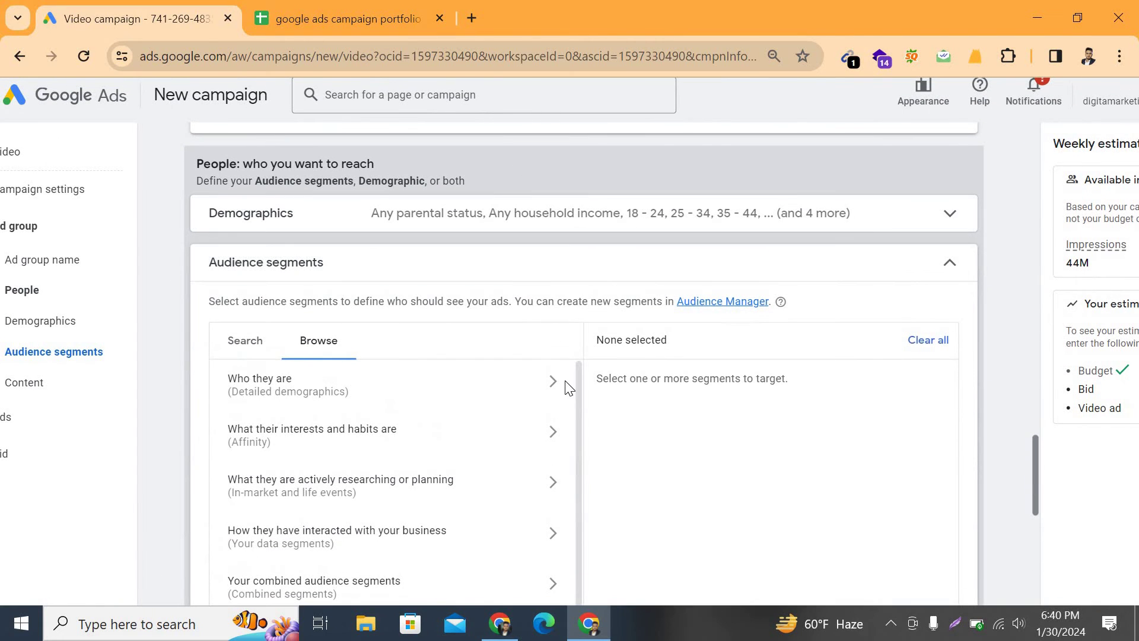
pyautogui.scroll(-2, 249, 336)
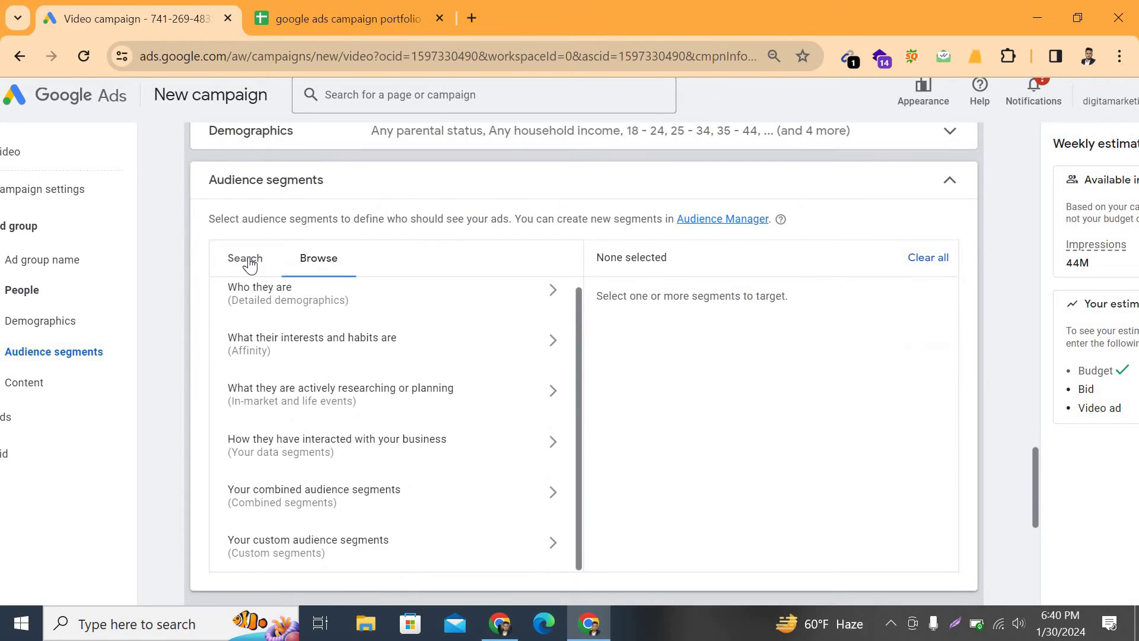
pyautogui.click(344, 352)
pyautogui.click(245, 257)
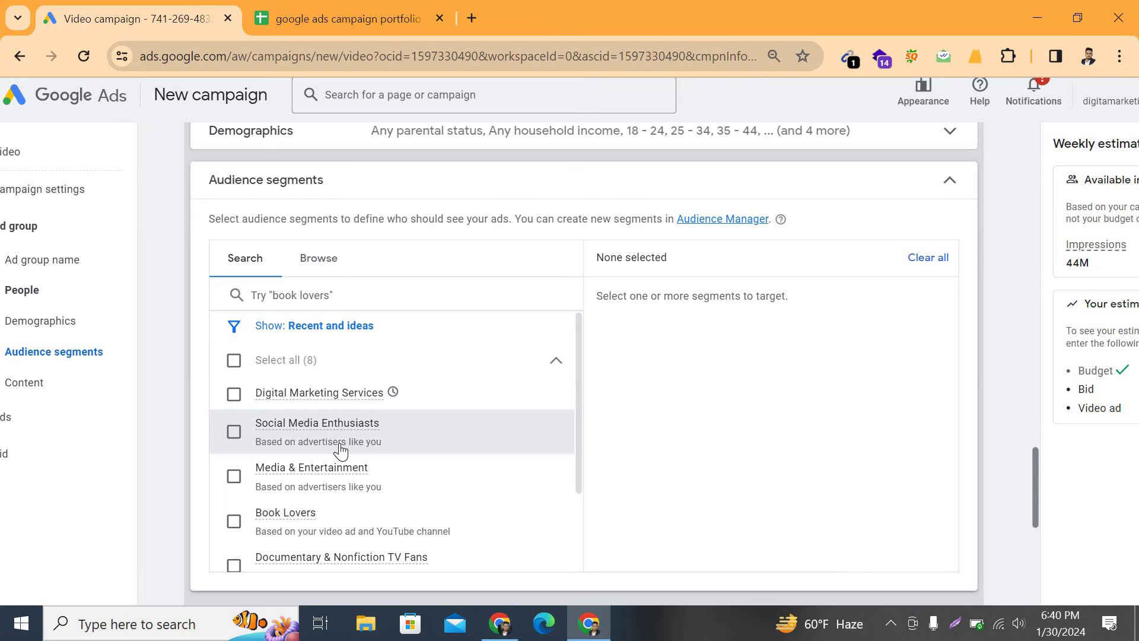
# - Look through the suggested audience segments and add Digital Marketing Services to the targeting
pyautogui.scroll(-2, 339, 450)
pyautogui.scroll(1, 332, 449)
pyautogui.scroll(4, 319, 450)
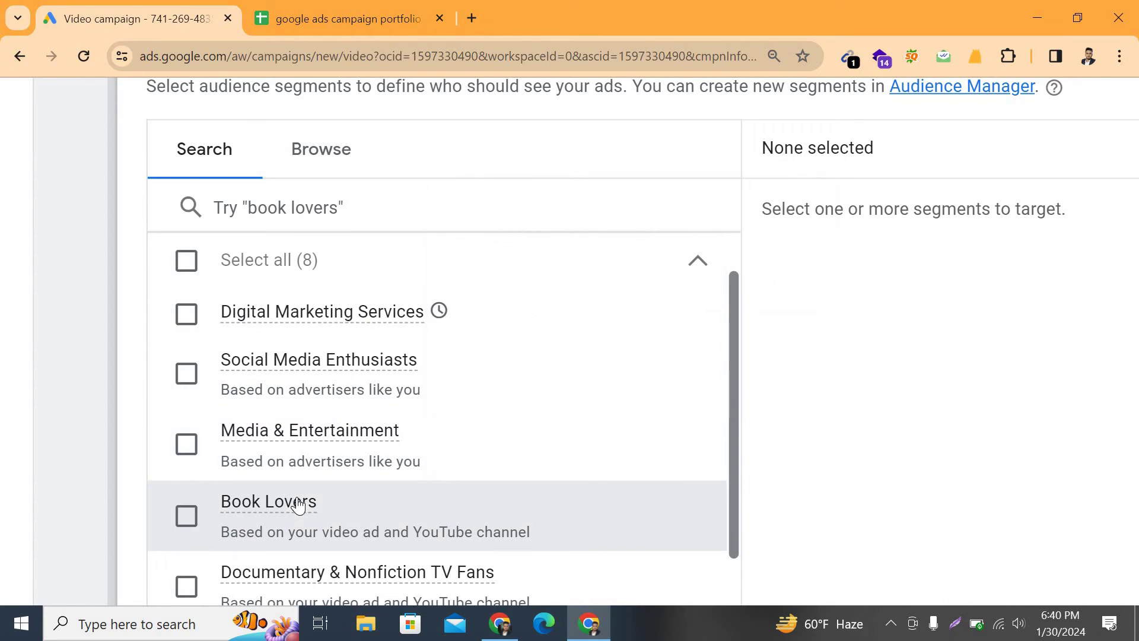
pyautogui.scroll(-4, 279, 400)
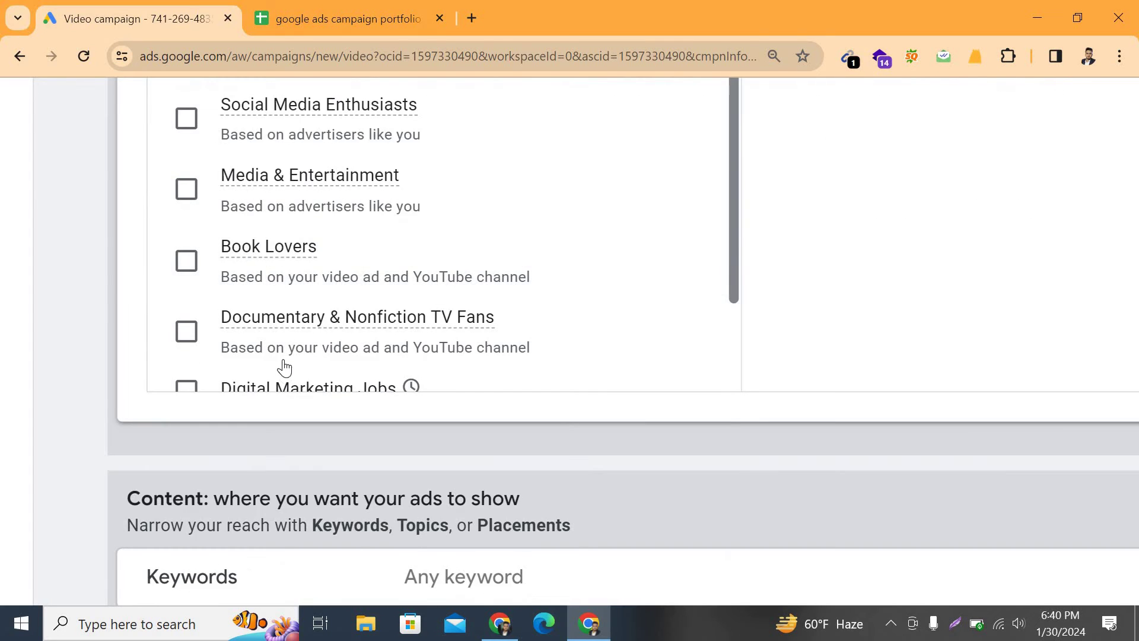
pyautogui.scroll(2, 279, 364)
pyautogui.scroll(-1, 279, 380)
pyautogui.scroll(2, 279, 380)
pyautogui.scroll(-3, 728, 313)
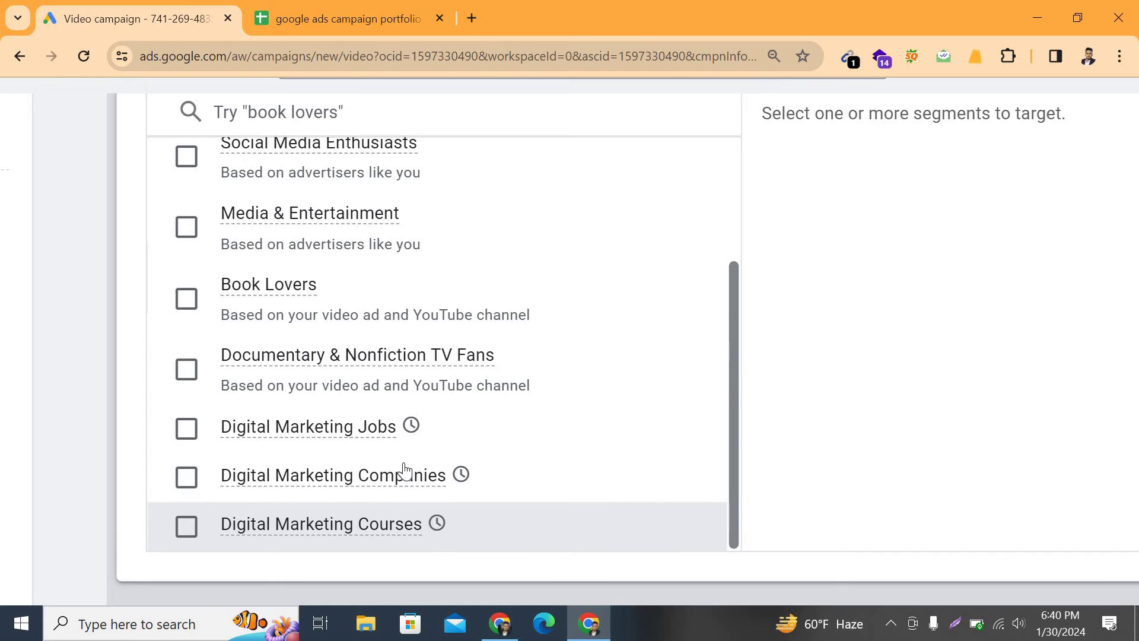
pyautogui.scroll(1, 410, 480)
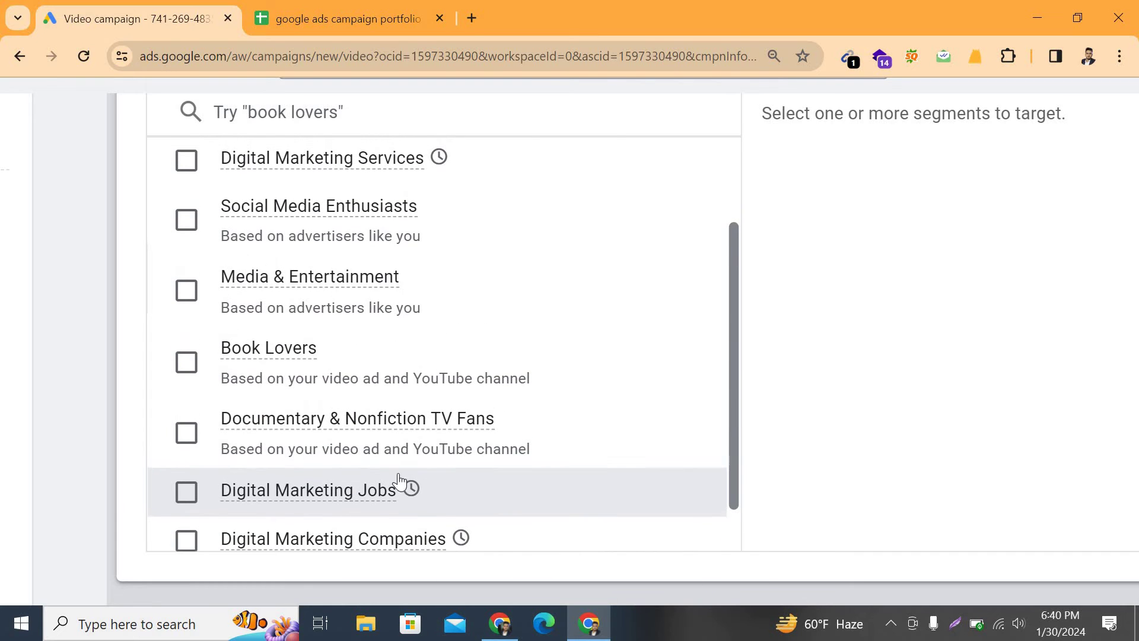
pyautogui.scroll(1, 403, 483)
pyautogui.click(193, 239)
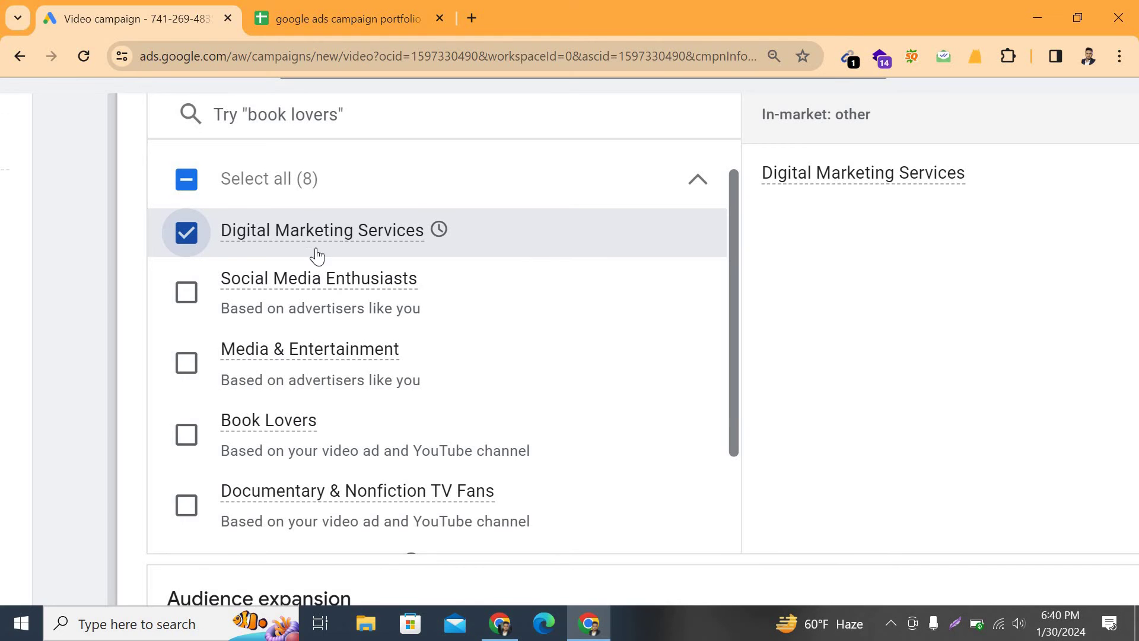
# - Search the audience segments for "marketing ma" and add the Technology affinity segment
pyautogui.scroll(2, 323, 246)
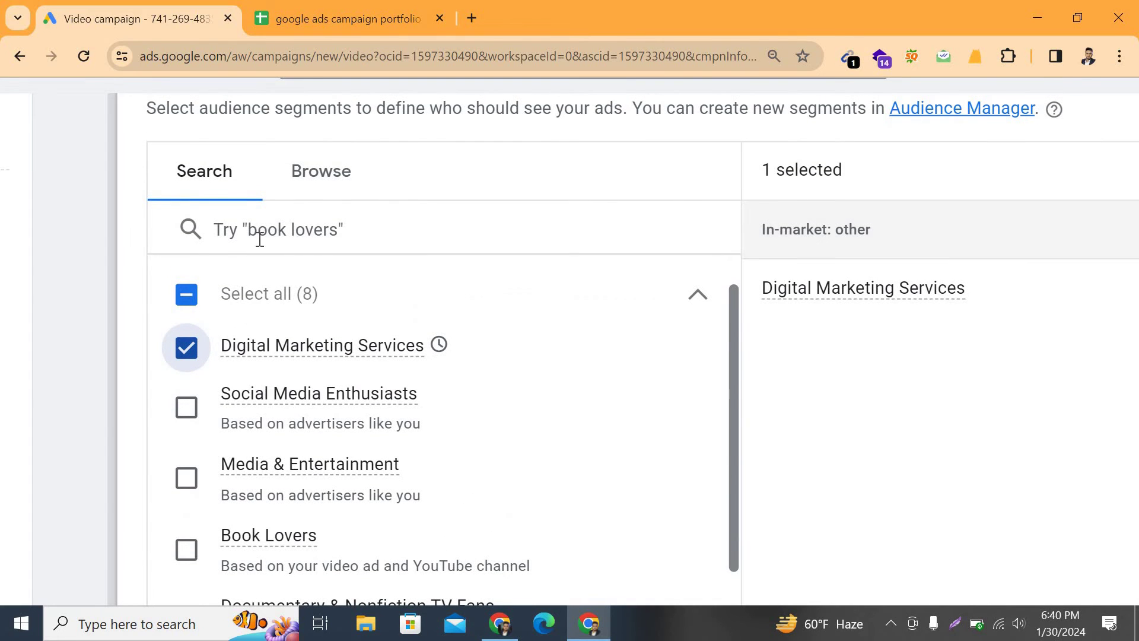
pyautogui.click(239, 230)
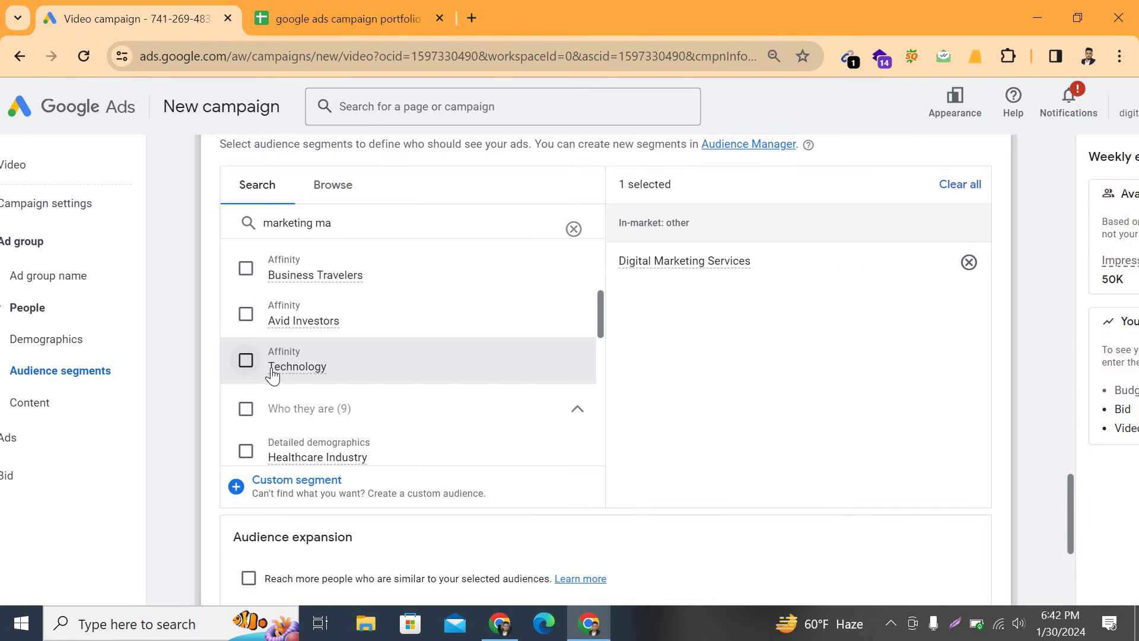
pyautogui.click(246, 362)
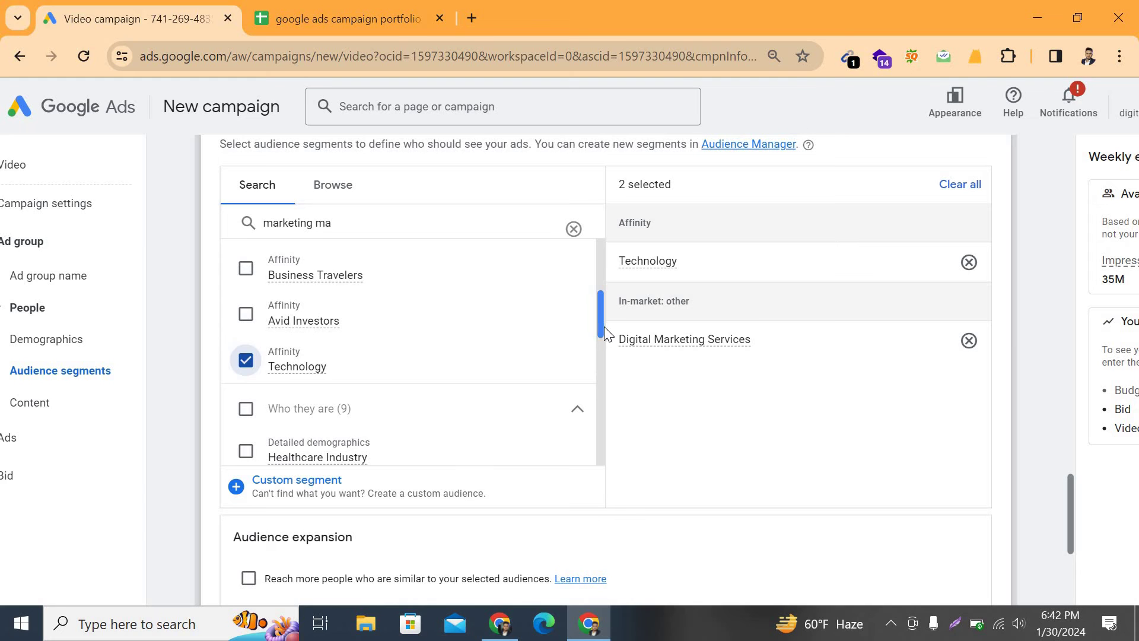
# - Look through the remaining detailed demographics and life events segments, then collapse the audience segments section
pyautogui.scroll(-3, 546, 376)
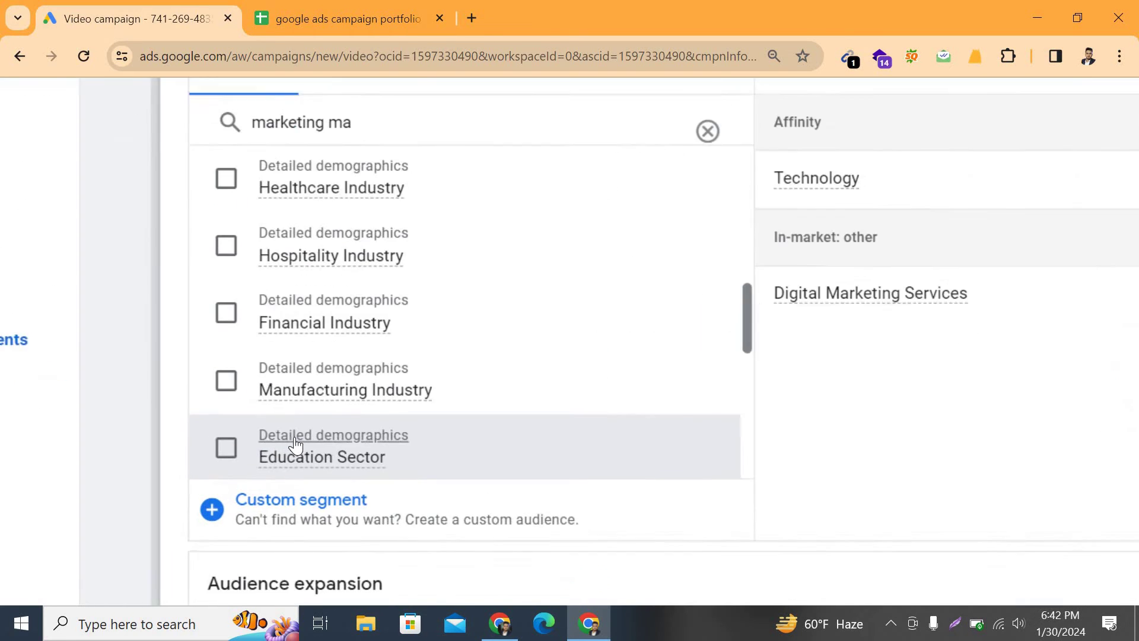
pyautogui.moveTo(674, 324); pyautogui.dragTo(674, 376)
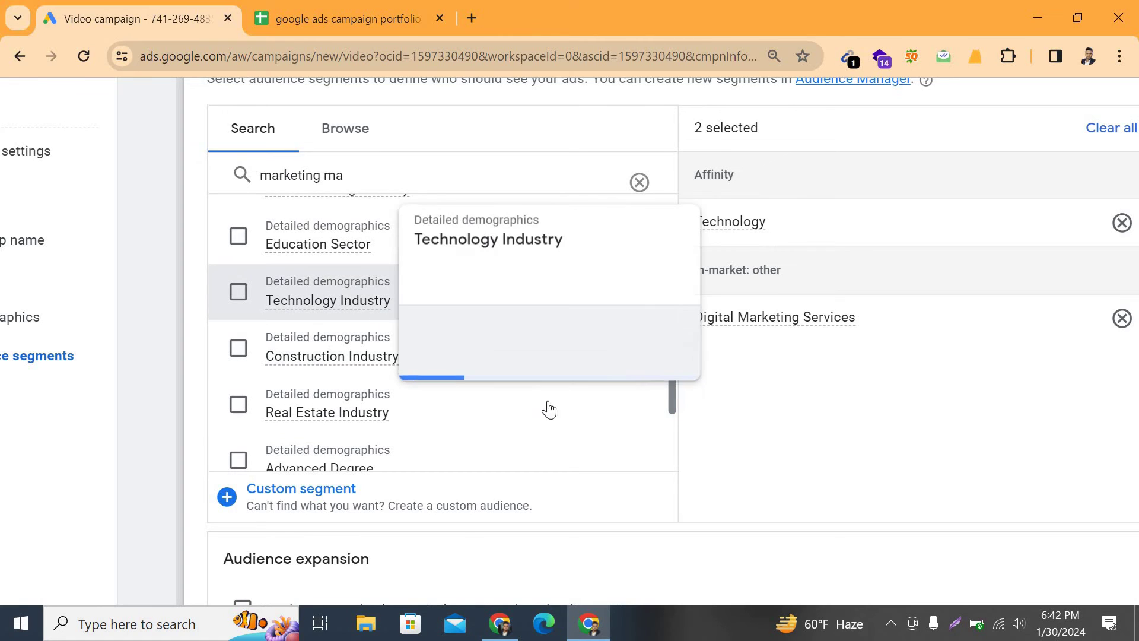
pyautogui.moveTo(672, 393); pyautogui.dragTo(672, 448)
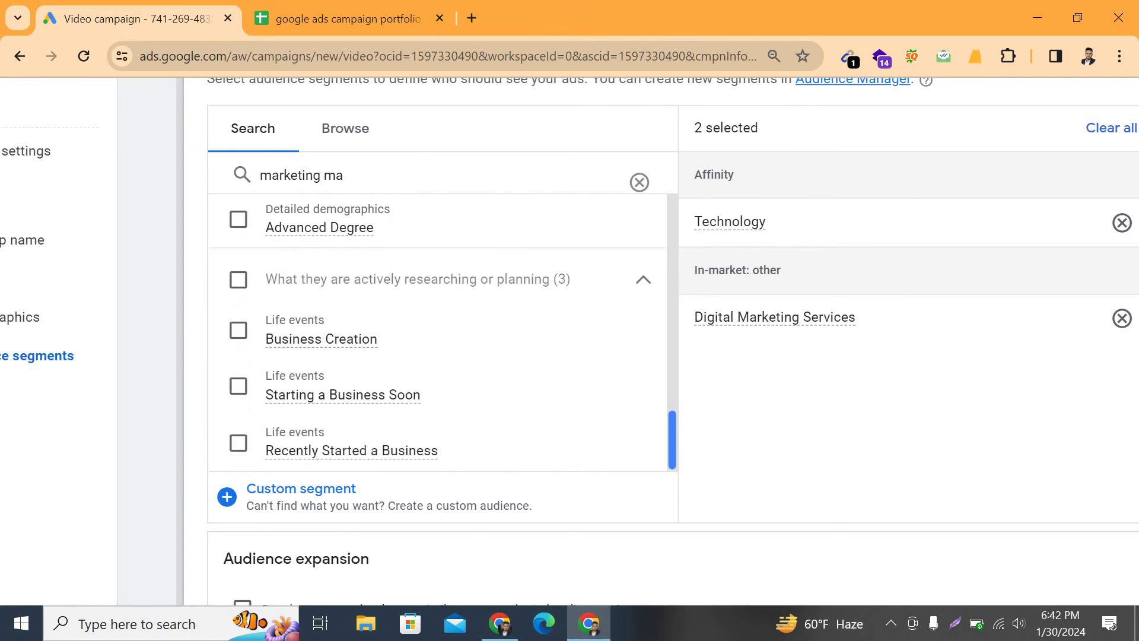
pyautogui.scroll(10, 669, 249)
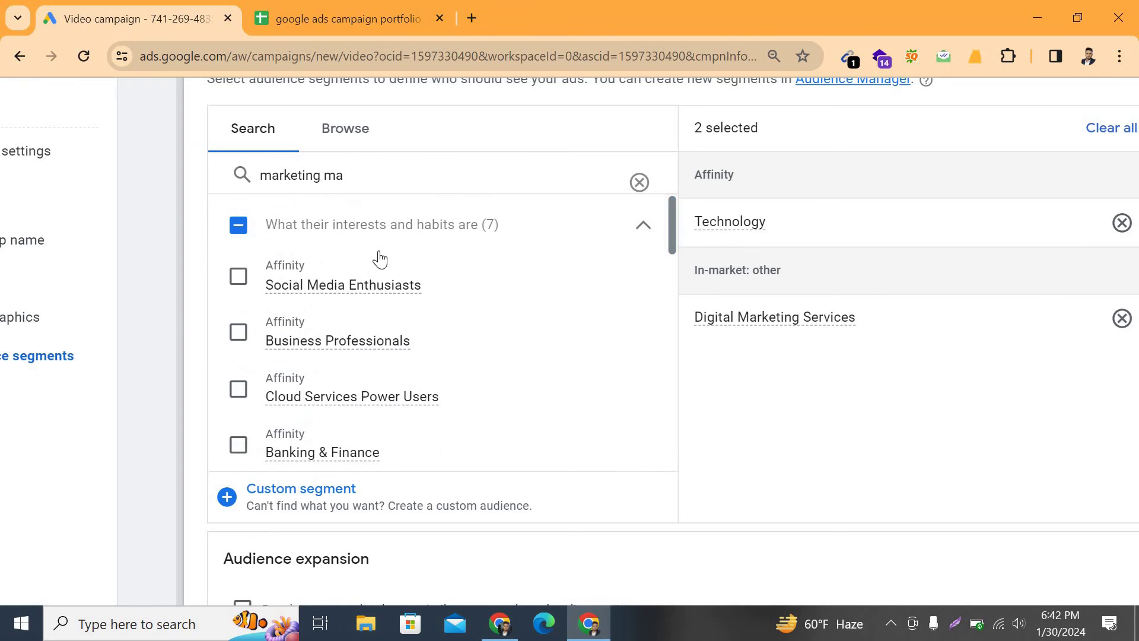
pyautogui.hotkey('ctrl', '-')
pyautogui.hotkey('ctrl', '-')
pyautogui.scroll(3, 880, 261)
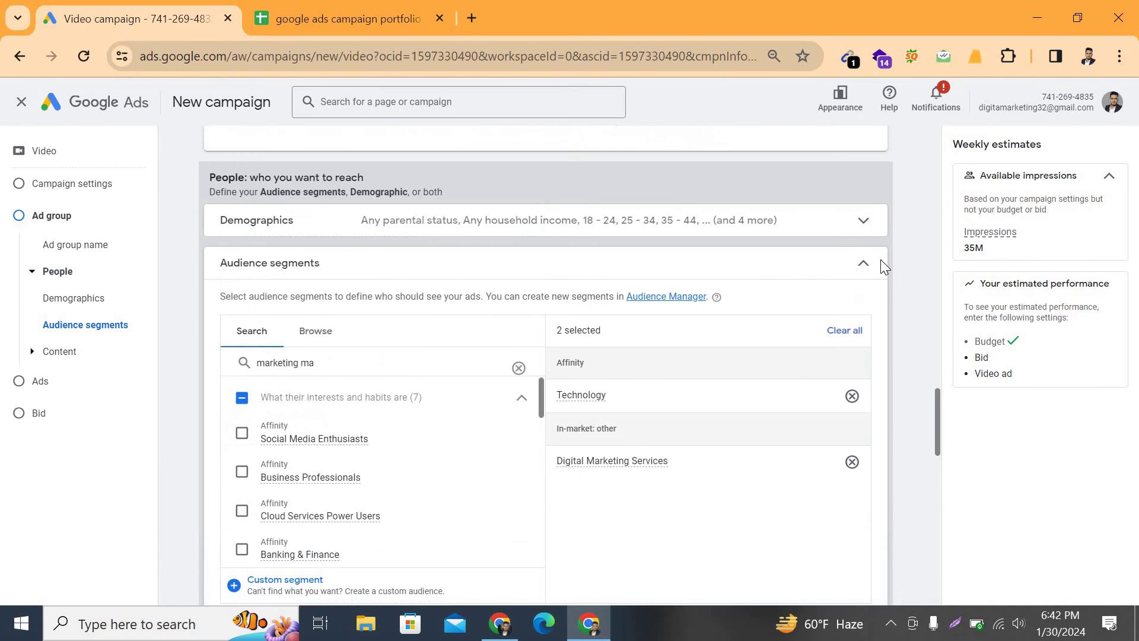
pyautogui.click(867, 324)
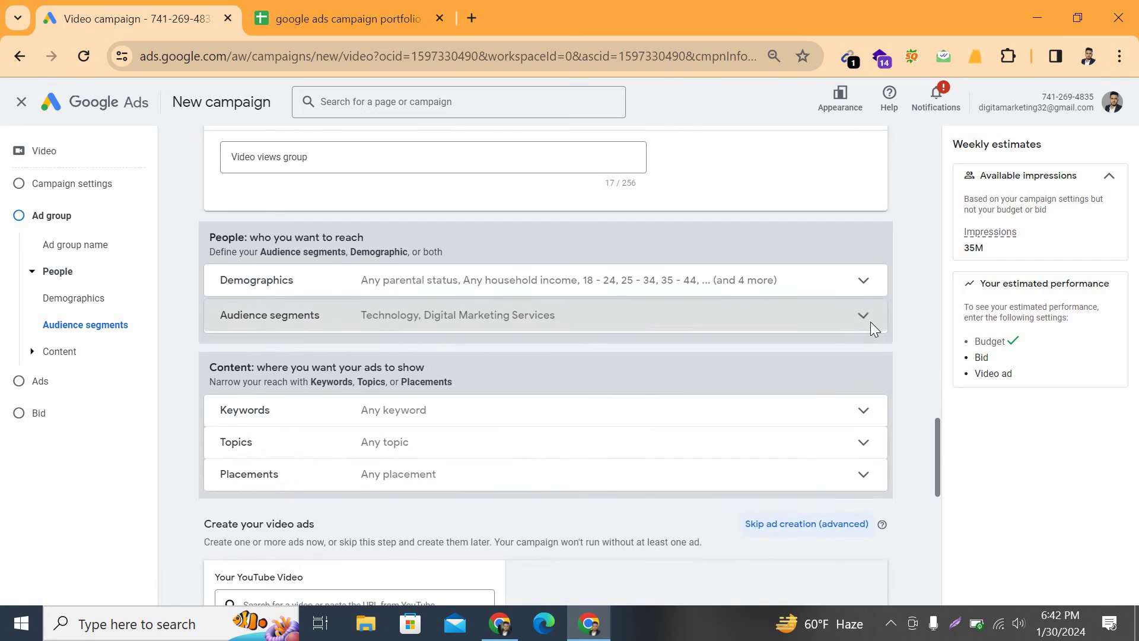
# - Review the Topics targeting under Content, opening its topic search, and collapse the section without choosing a topic
pyautogui.scroll(-1, 653, 350)
pyautogui.scroll(-1, 242, 374)
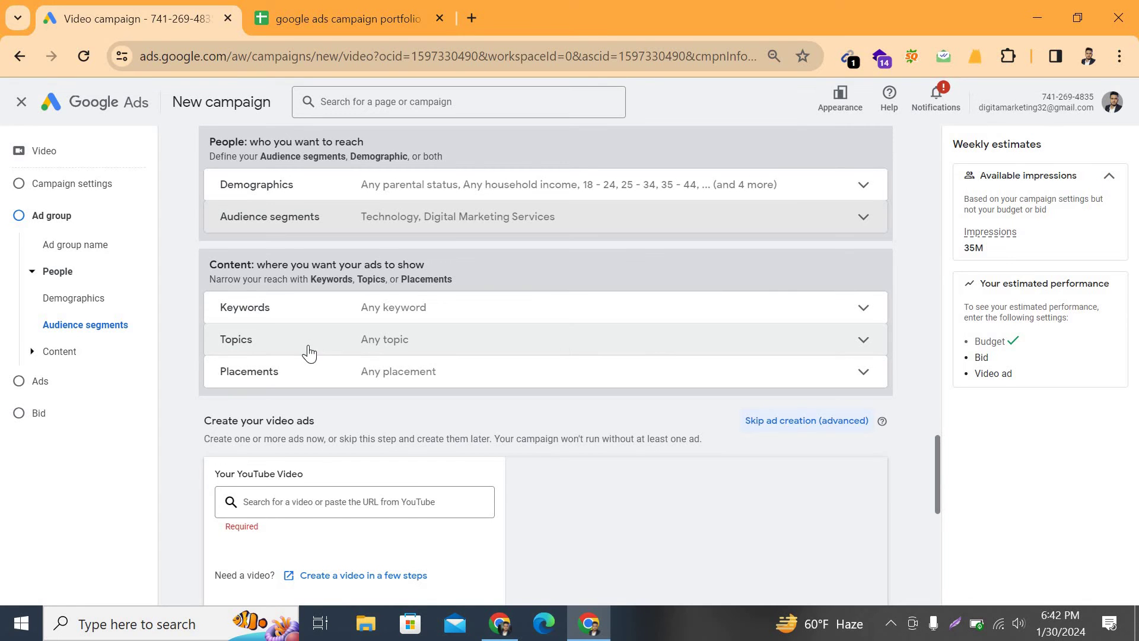
pyautogui.hotkey('ctrl', '+')
pyautogui.hotkey('ctrl', '+')
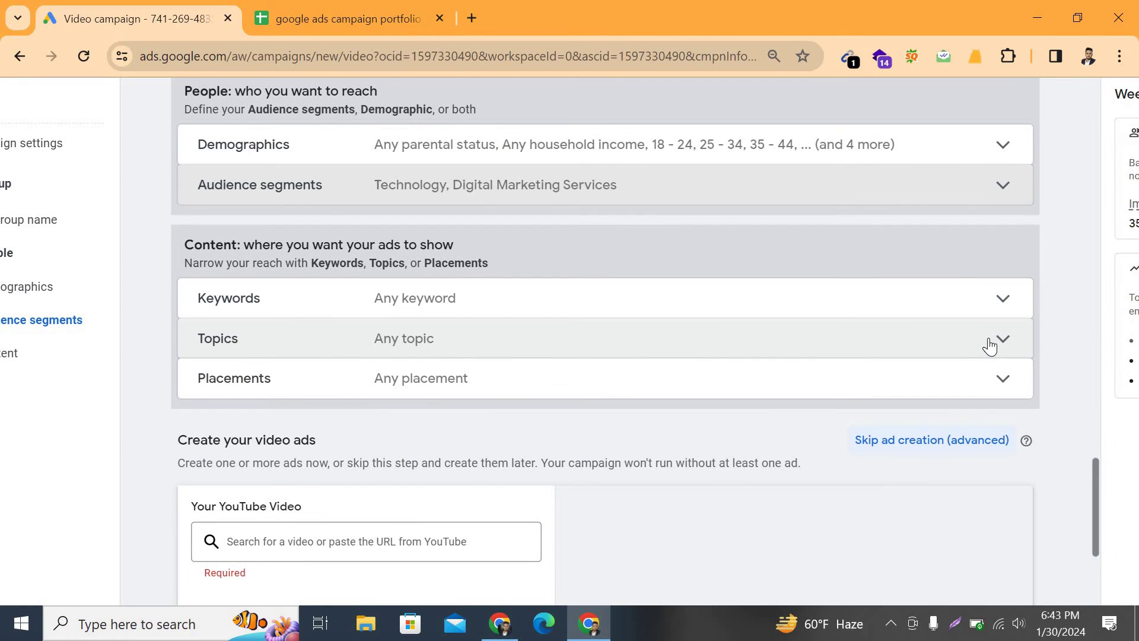
pyautogui.click(989, 345)
pyautogui.hotkey('ctrl', '-')
pyautogui.hotkey('ctrl', '-')
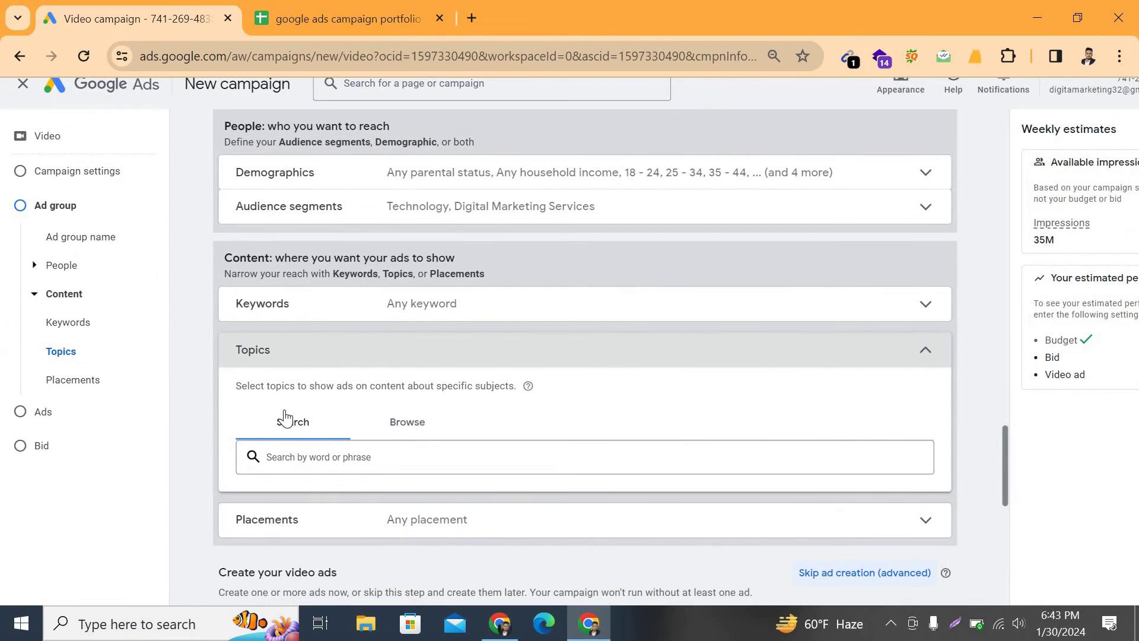
pyautogui.scroll(-1, 742, 291)
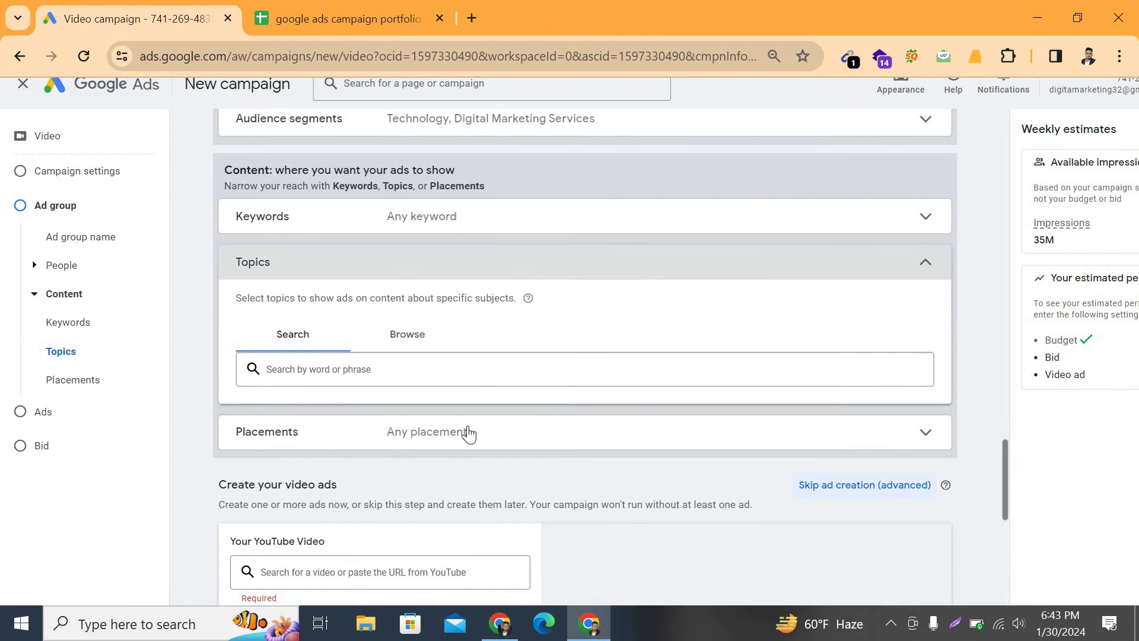
pyautogui.click(334, 374)
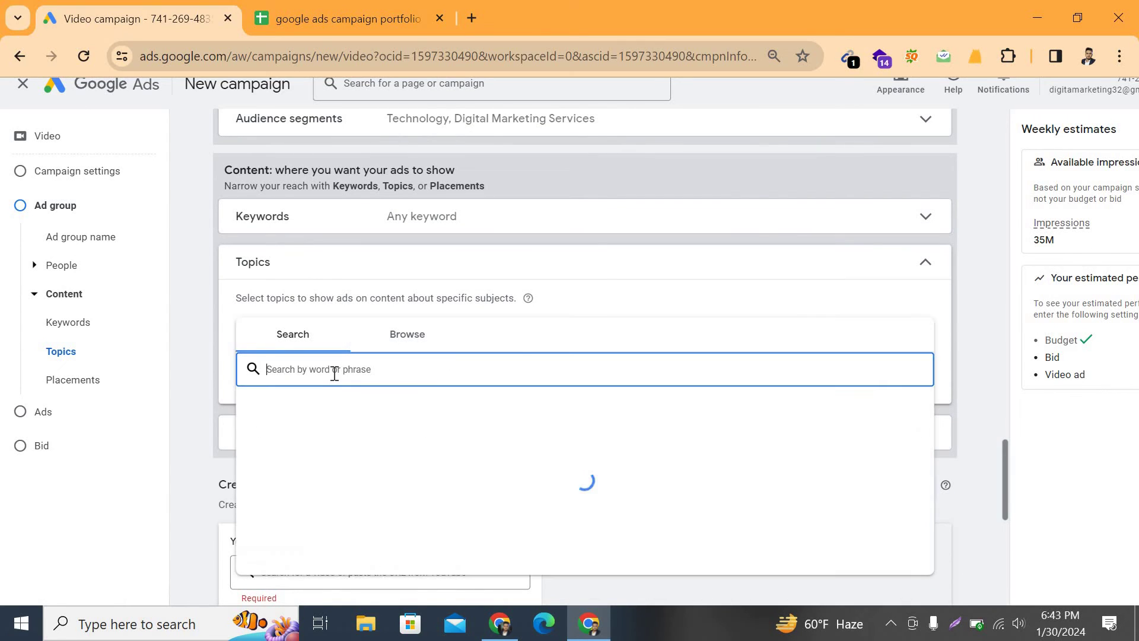
pyautogui.click(921, 264)
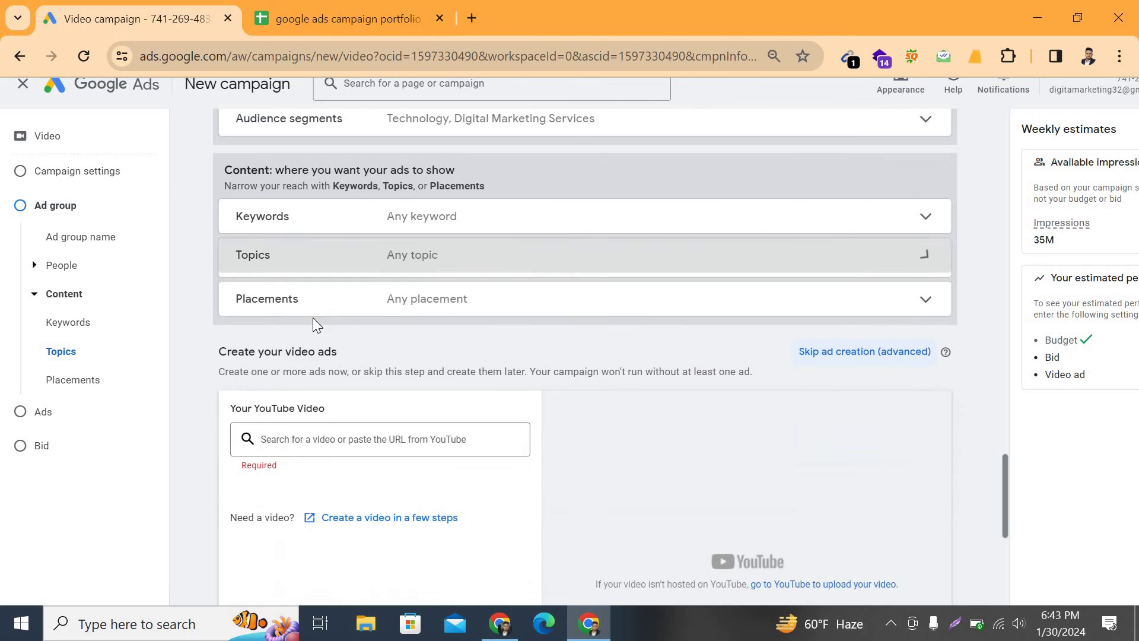
# - Review the Placements options such as YouTube channels, YouTube videos and video lineups, and collapse the section without choosing any
pyautogui.doubleClick(245, 291)
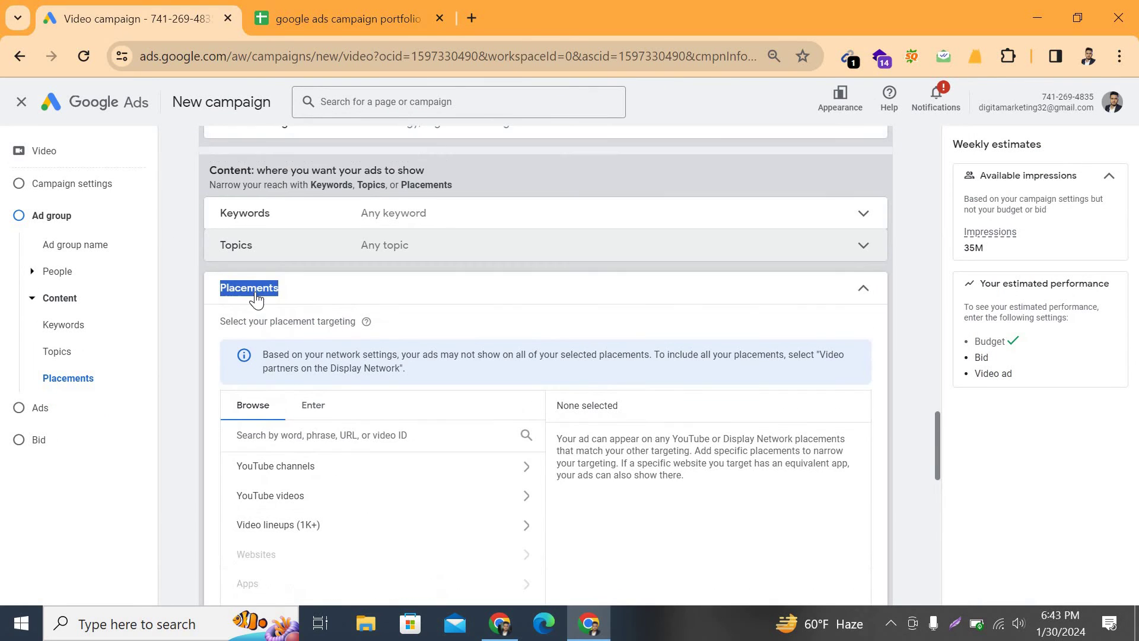
pyautogui.scroll(-2, 254, 394)
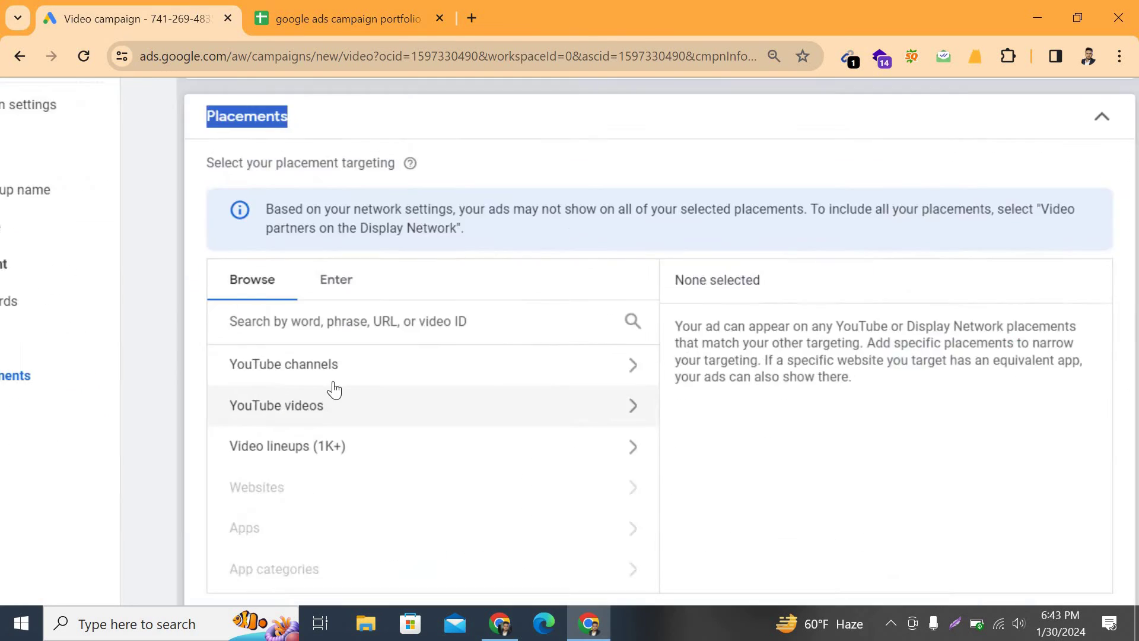
pyautogui.hotkey('ctrl', '+')
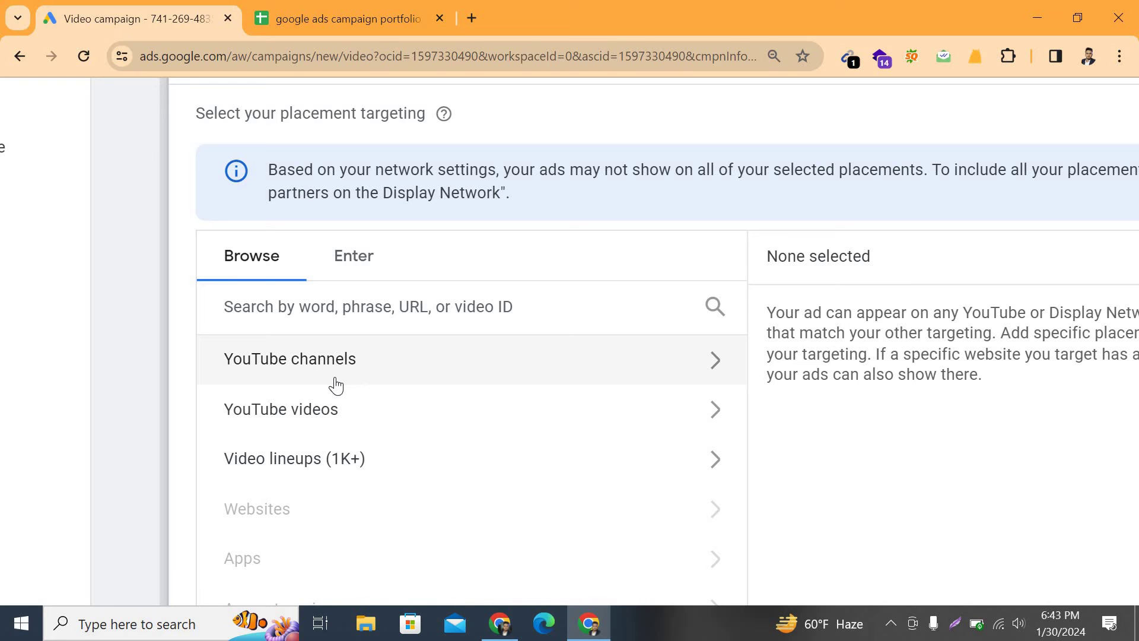
pyautogui.scroll(-5, 336, 380)
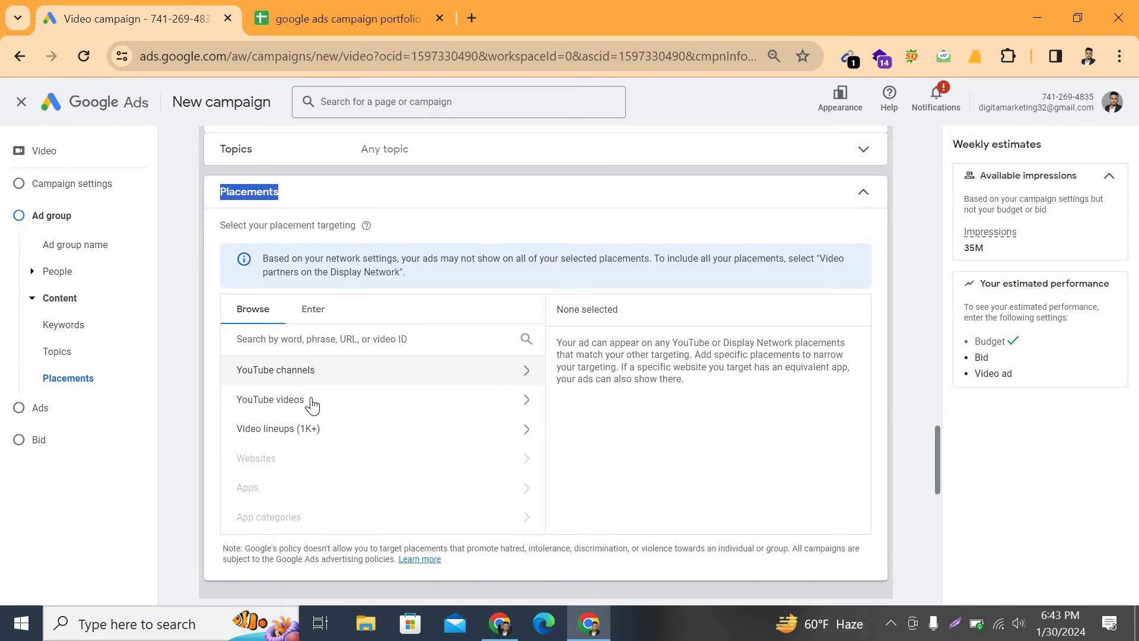
pyautogui.click(862, 202)
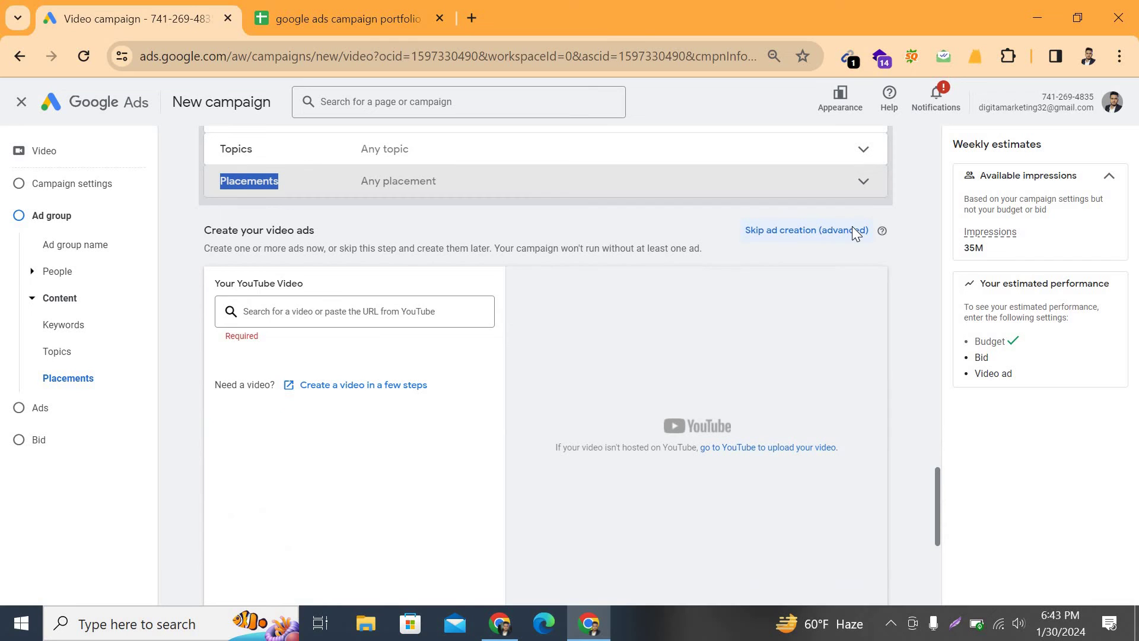
# - Review the people and content targeting summaries and the maximum CPV bid section of the ad group
pyautogui.scroll(3, 466, 366)
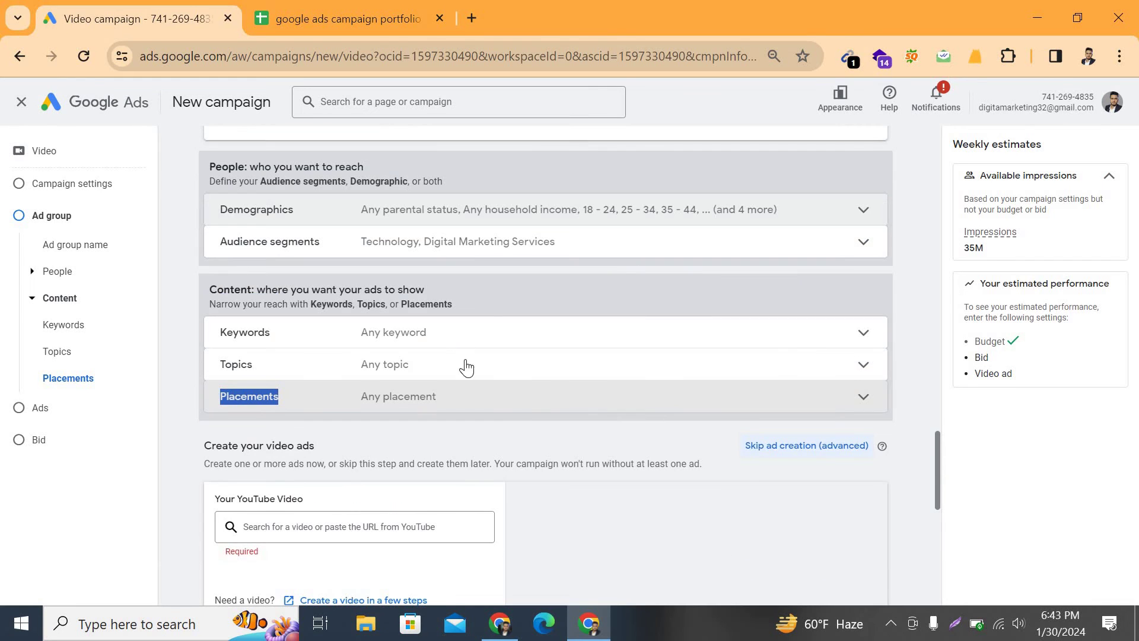
pyautogui.scroll(-10, 545, 413)
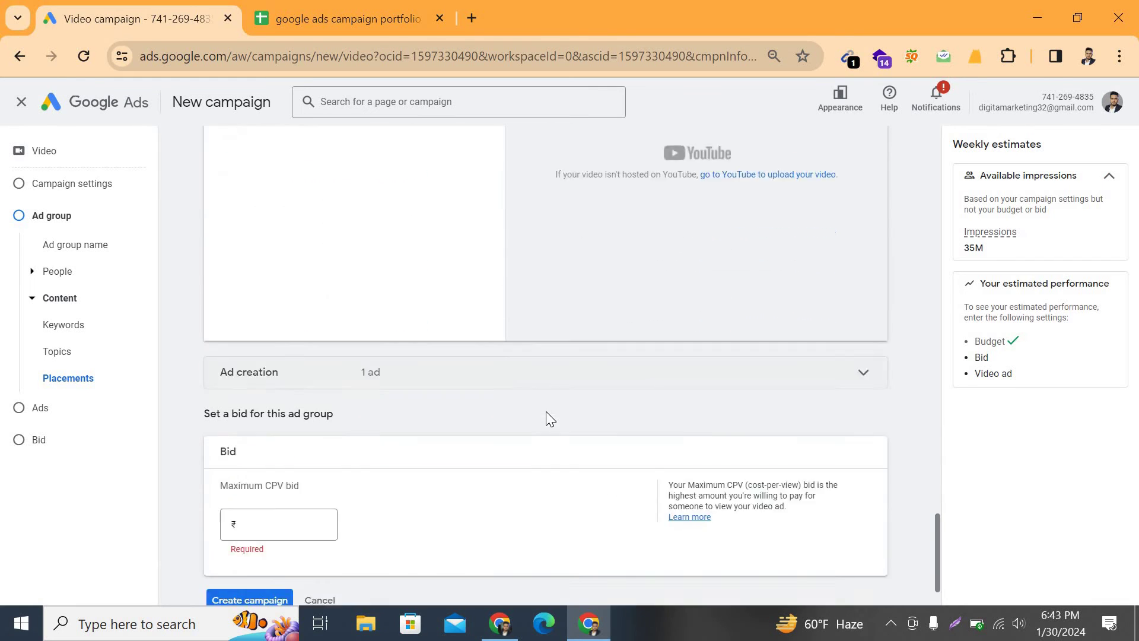
pyautogui.scroll(5, 781, 455)
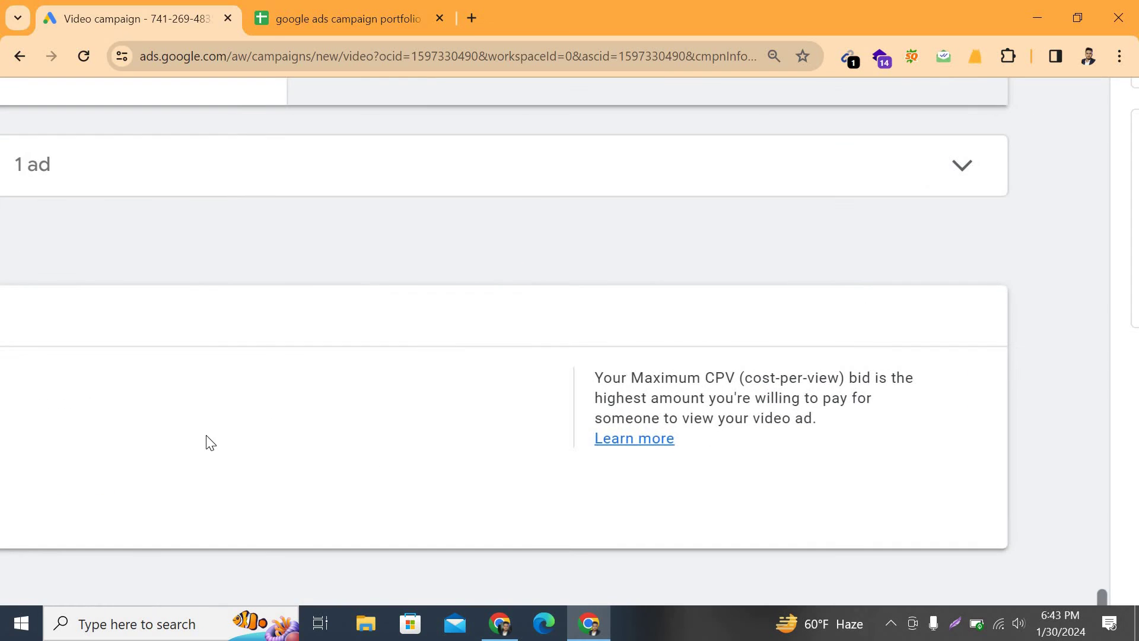
# - Add the YouTube video "professional Youtube Video SEO P..." by Digital Powerful to the video ad using its copied link
pyautogui.hscroll(-3, 208, 443)
pyautogui.hscroll(-2, 255, 457)
pyautogui.scroll(-5, 465, 377)
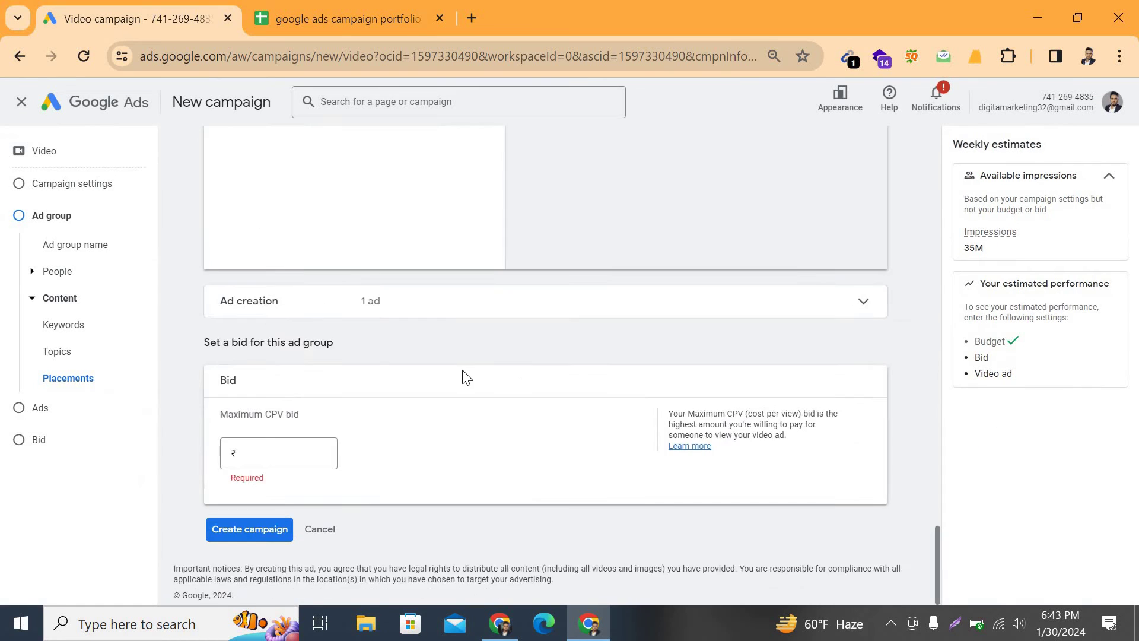
pyautogui.scroll(4, 469, 376)
pyautogui.scroll(3, 471, 376)
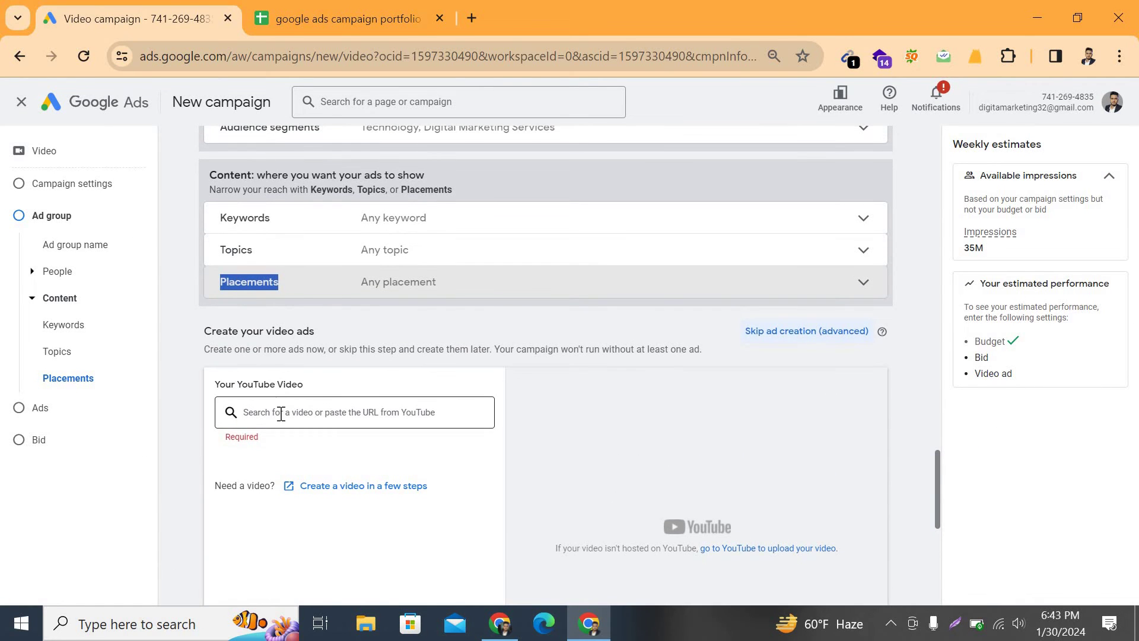
pyautogui.click(266, 422)
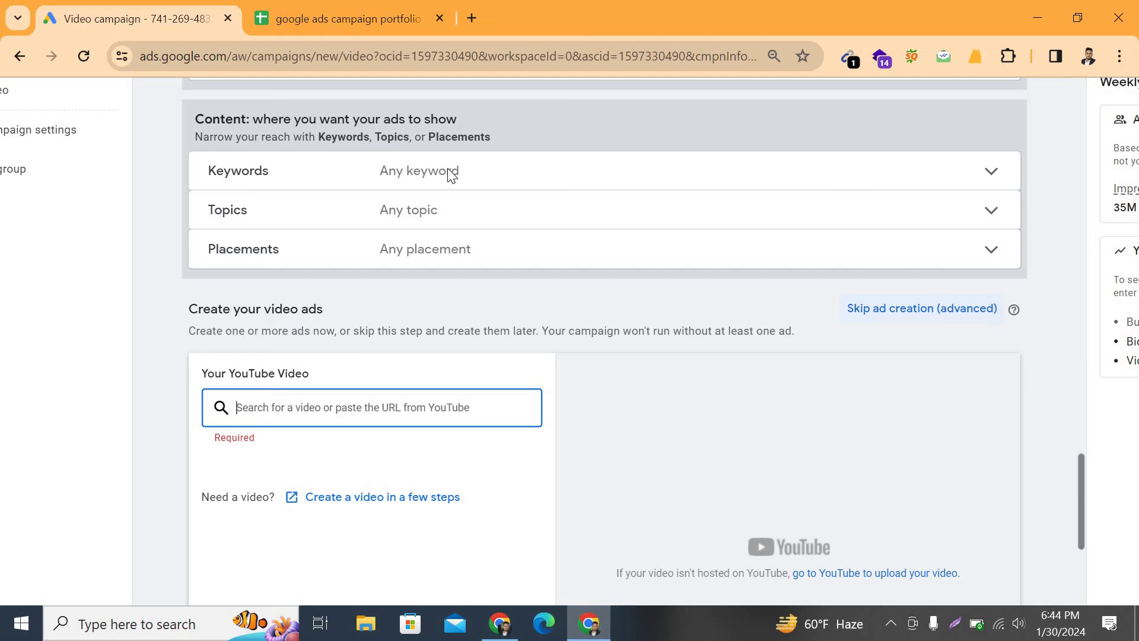
pyautogui.hotkey('ctrl', 'v')
pyautogui.click(264, 442)
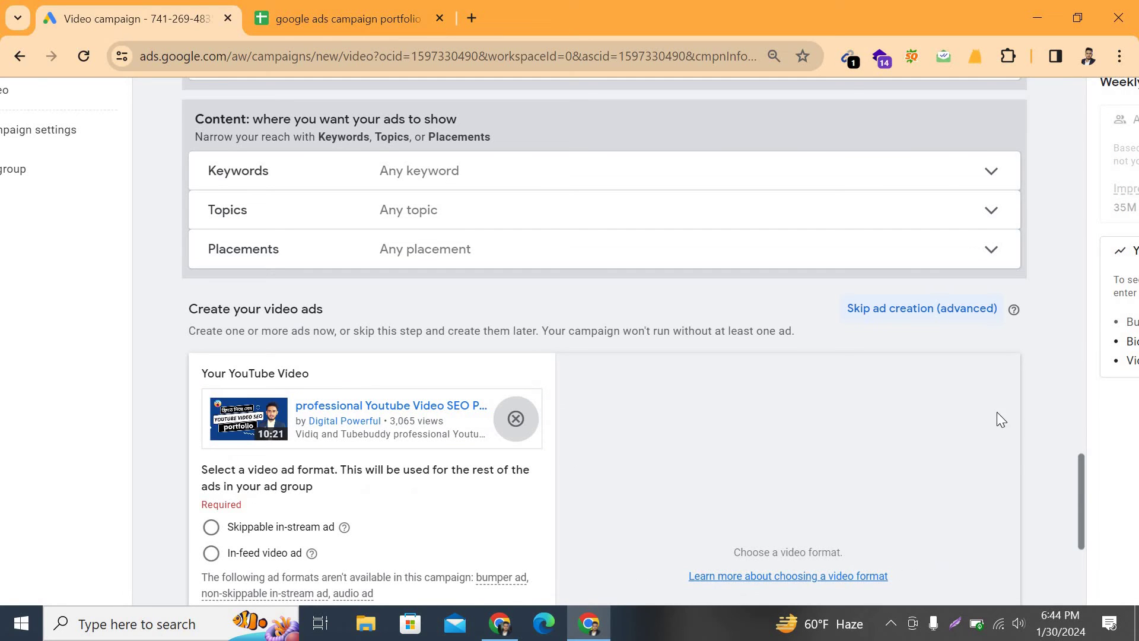
# - Choose In-feed video ad as the video ad format for the ad group
pyautogui.moveTo(1077, 462)
pyautogui.mouseDown()
pyautogui.moveTo(1082, 552)
pyautogui.moveTo(1081, 469)
pyautogui.moveTo(1080, 479)
pyautogui.mouseUp()
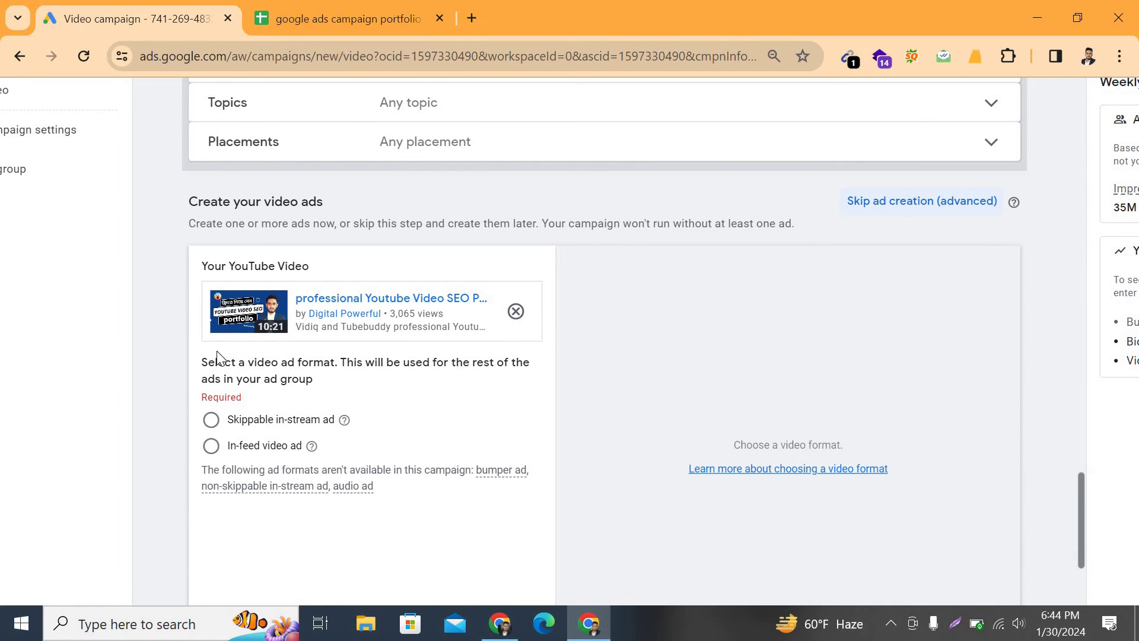
pyautogui.hotkey('ctrl', '+')
pyautogui.scroll(-1, 415, 258)
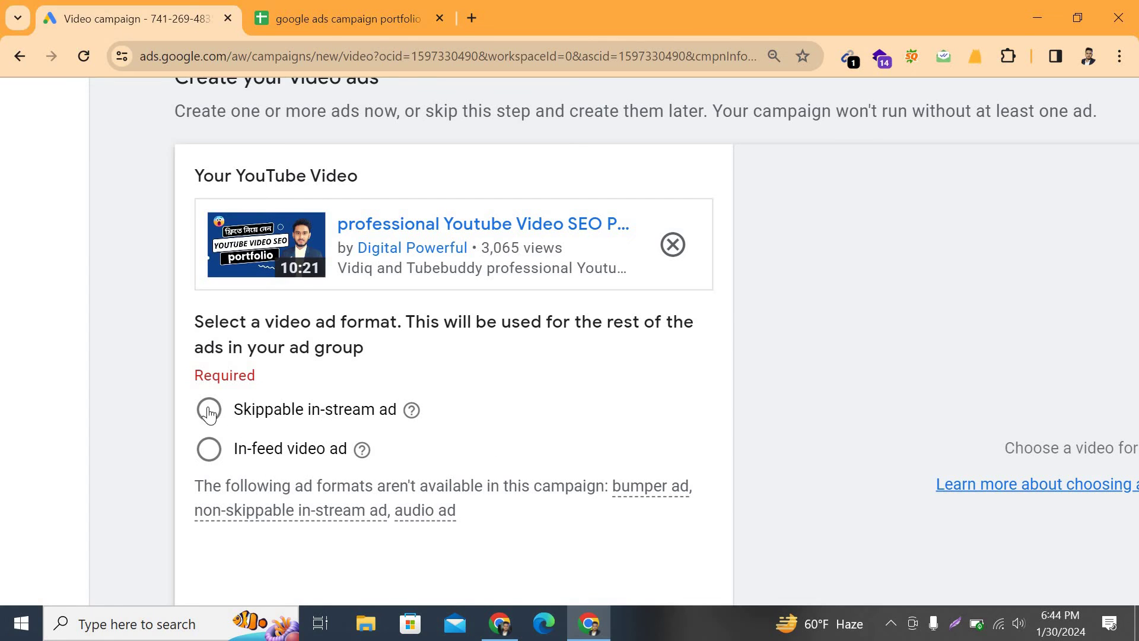
pyautogui.click(212, 455)
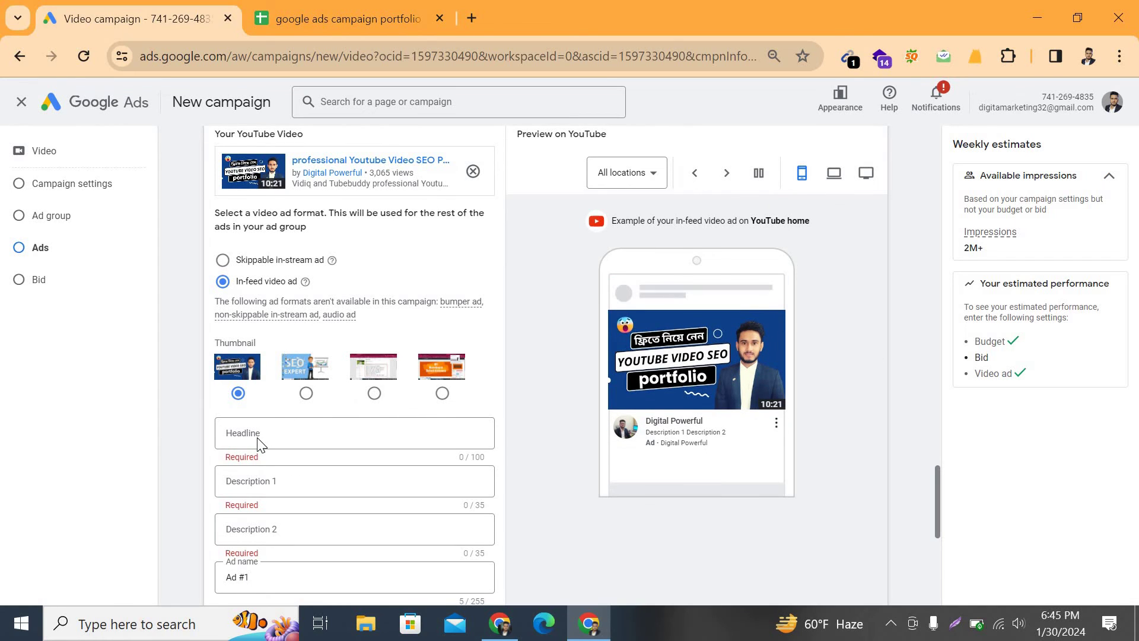
# - Enter the headline "কিভাবে নিবে Top Scorer video SEO portfolio Fiverr client", description 1 "video SEO portfolio Fiverr client" and description 2 "video comment box deo ase"
pyautogui.click(277, 427)
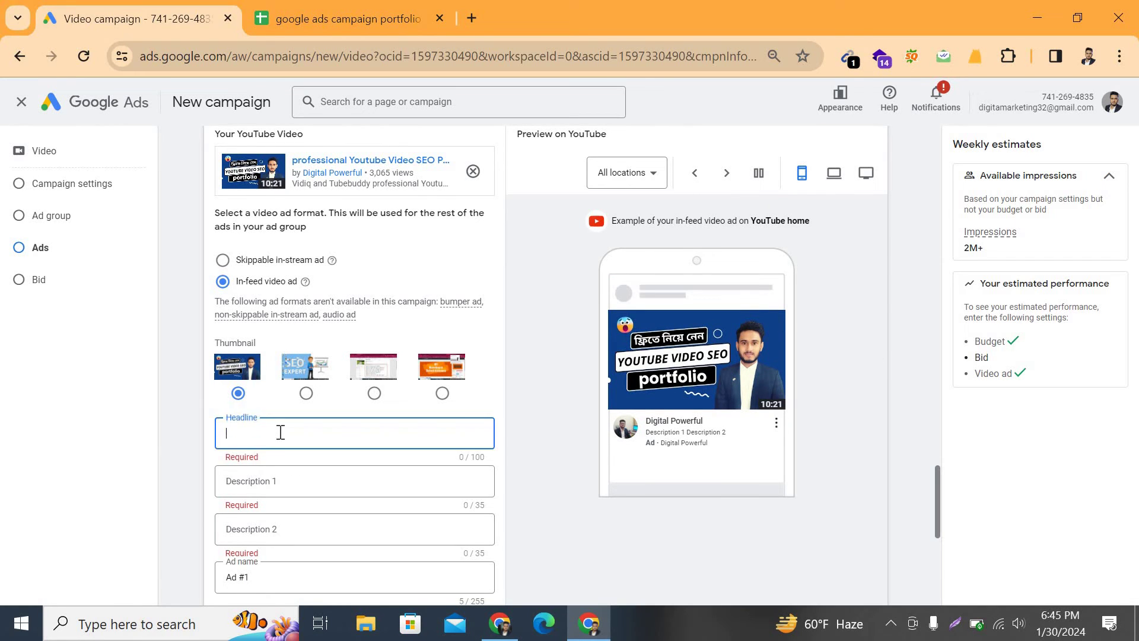
pyautogui.click(589, 622)
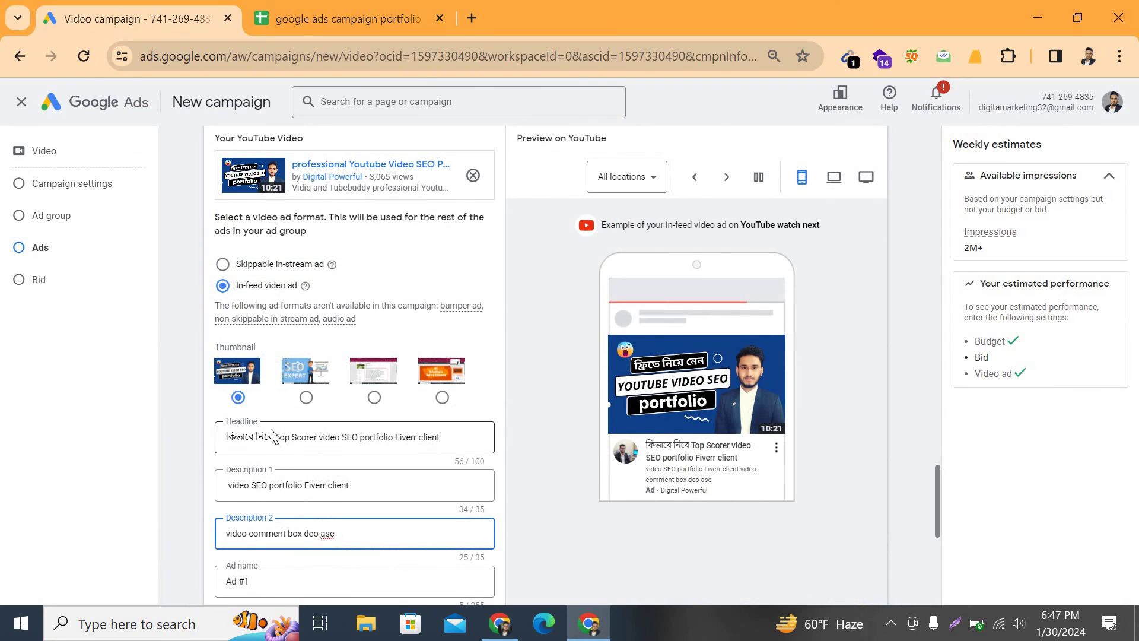
pyautogui.scroll(-1, 278, 430)
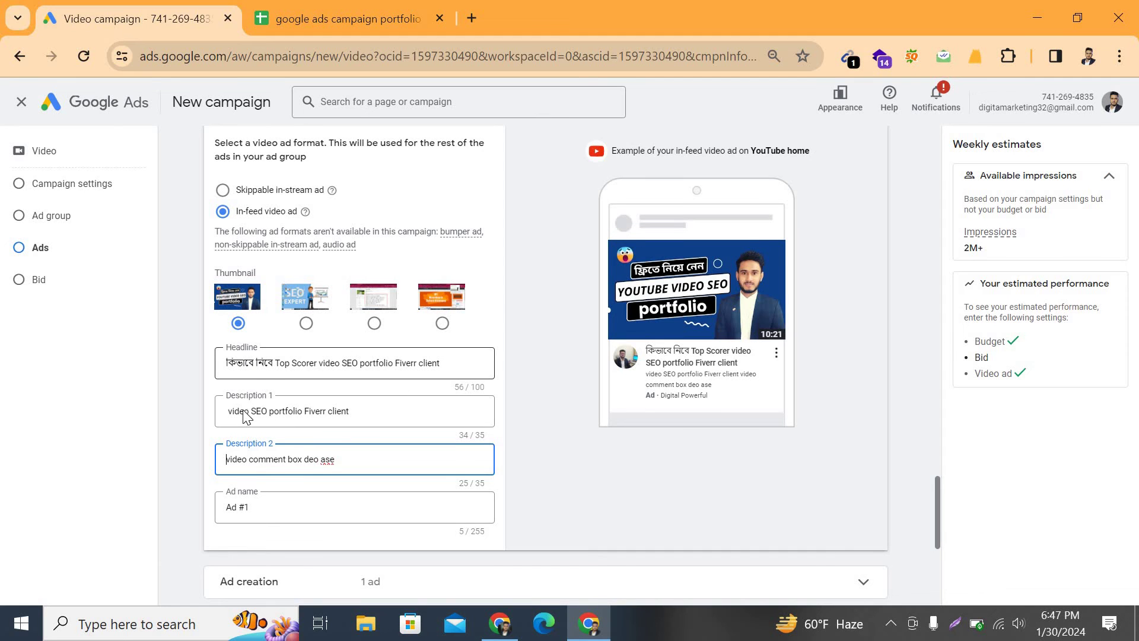
# - Check the ad's headline and descriptions in the mobile preview, and switch the YouTube preview to the computer layout
pyautogui.scroll(3, 249, 415)
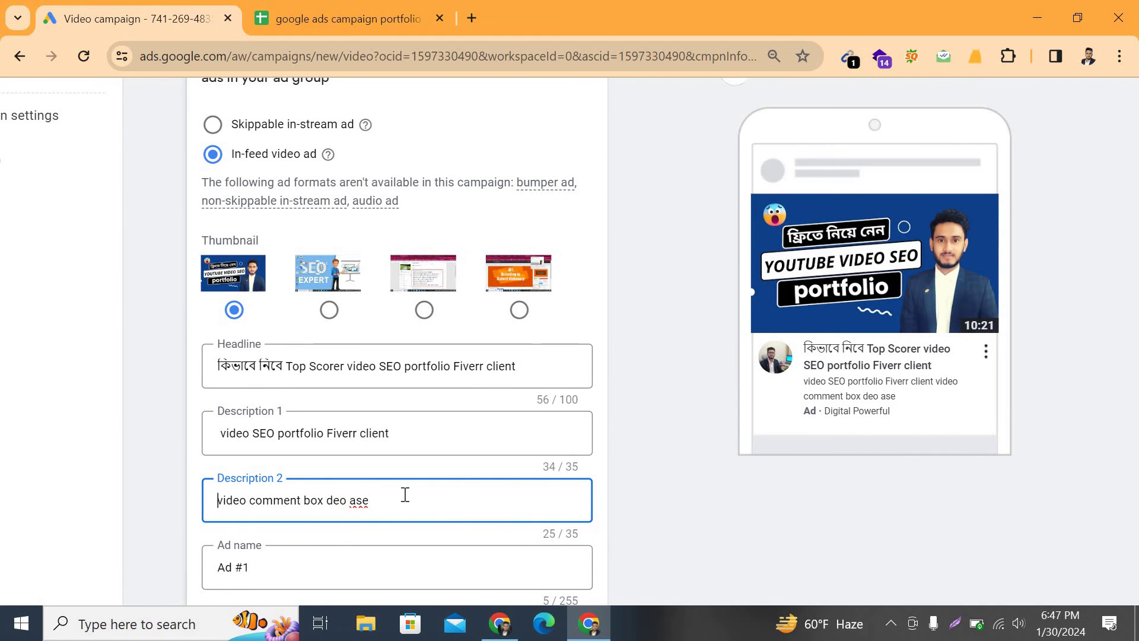
pyautogui.scroll(-3, 412, 494)
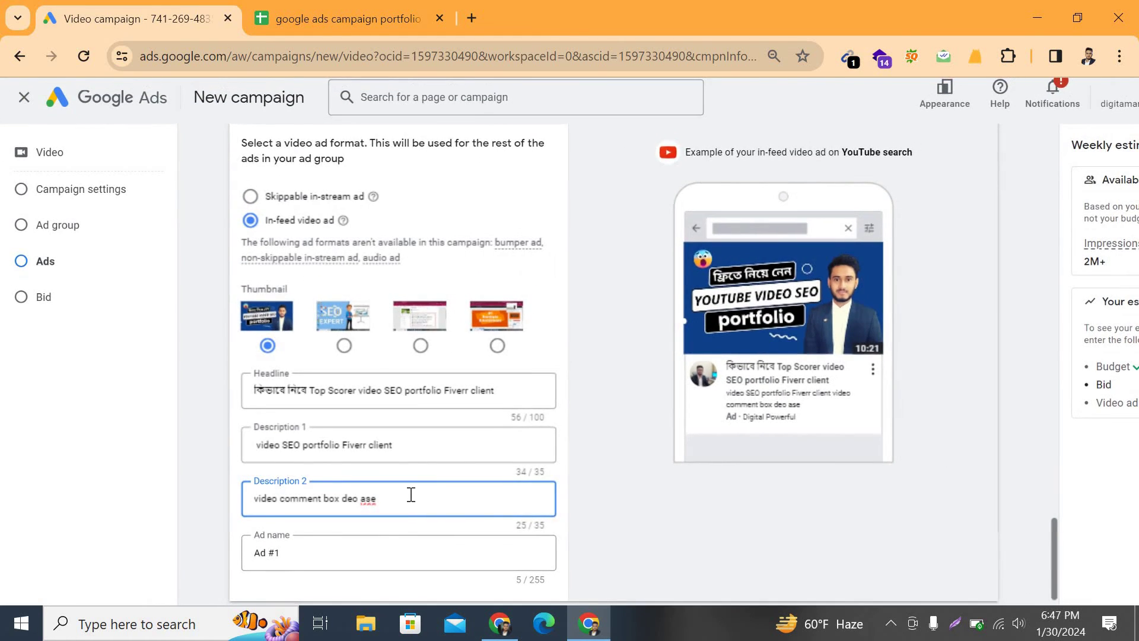
pyautogui.scroll(1, 474, 496)
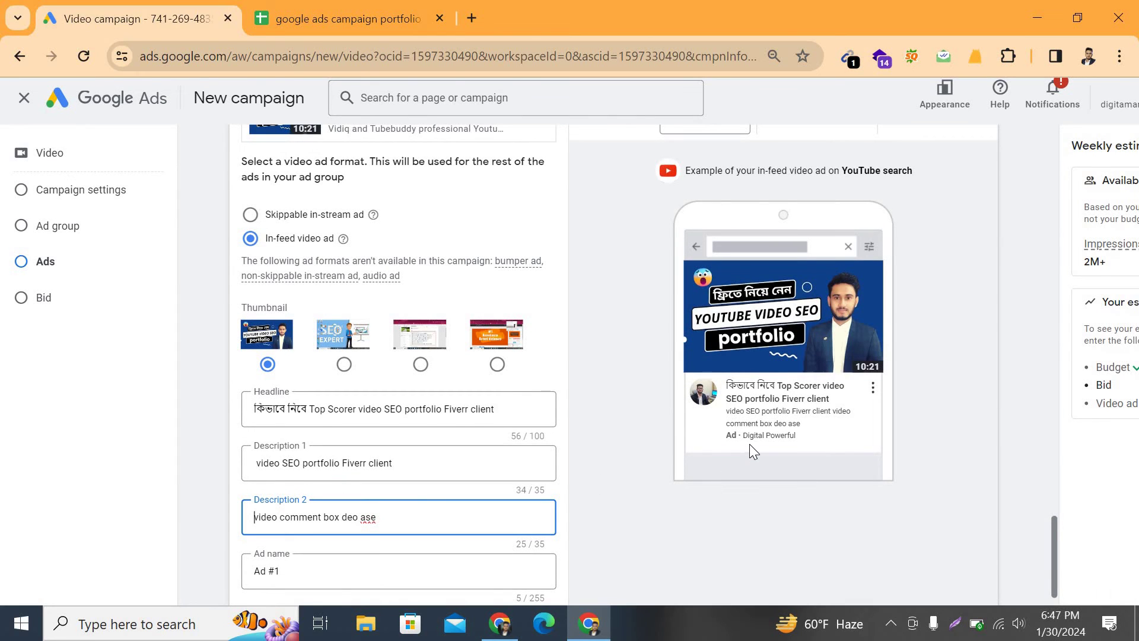
pyautogui.scroll(2, 843, 415)
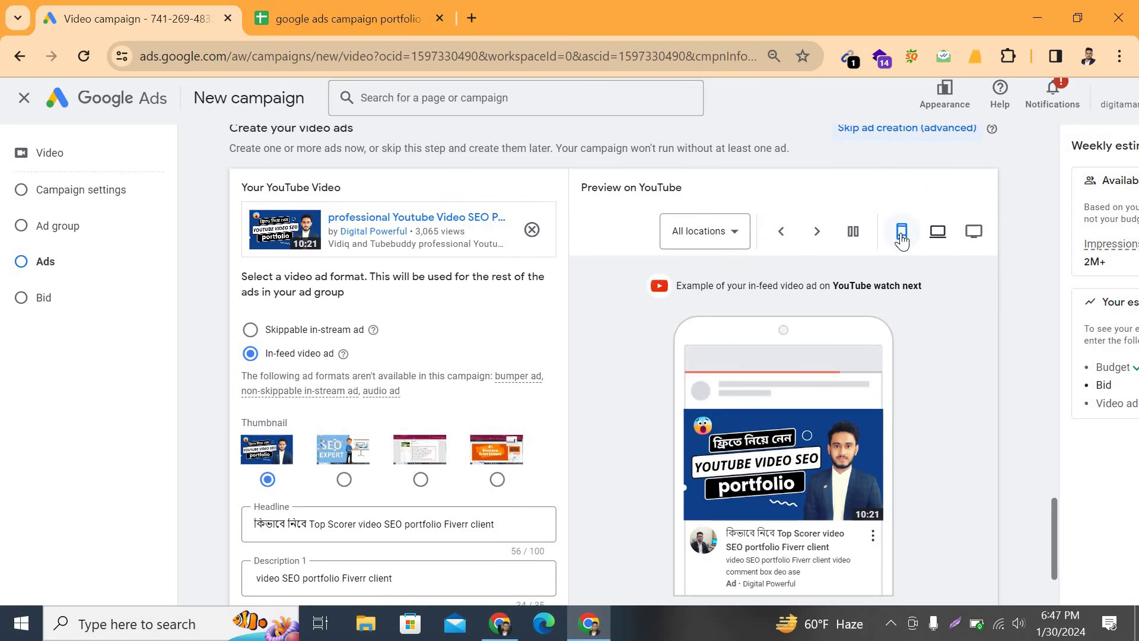
pyautogui.click(939, 240)
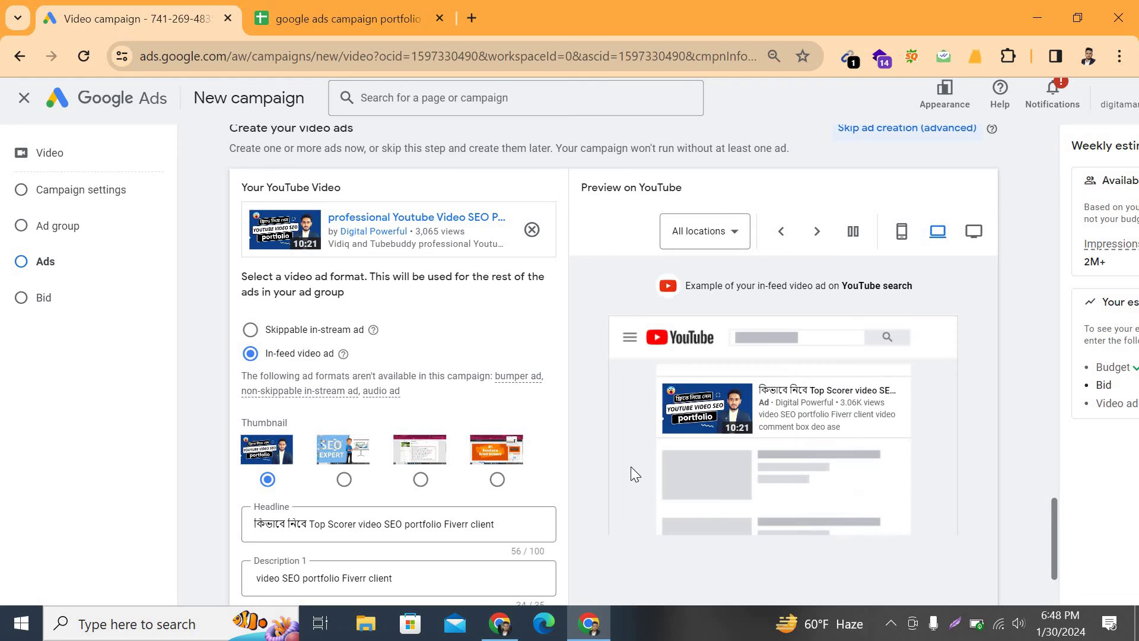
# - Apply the suggested maximum CPV bid of ₹0.33 to the ad group
pyautogui.scroll(-8, 1056, 511)
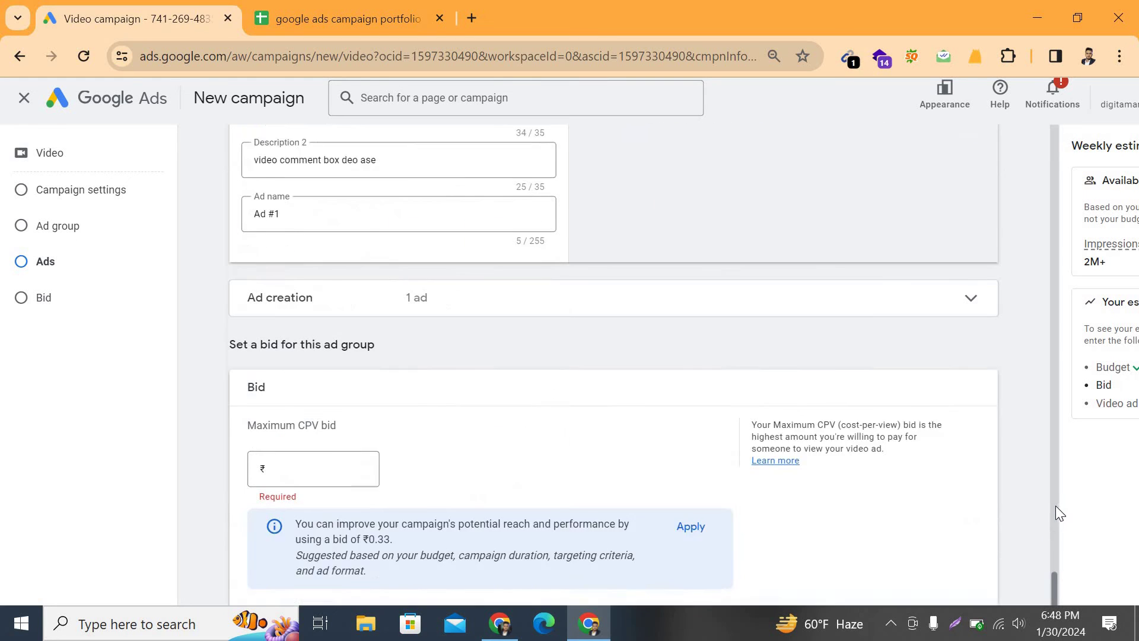
pyautogui.hotkey('ctrl', '+')
pyautogui.hotkey('ctrl', '+')
pyautogui.hotkey('ctrl', '+')
pyautogui.hotkey('ctrl', '+')
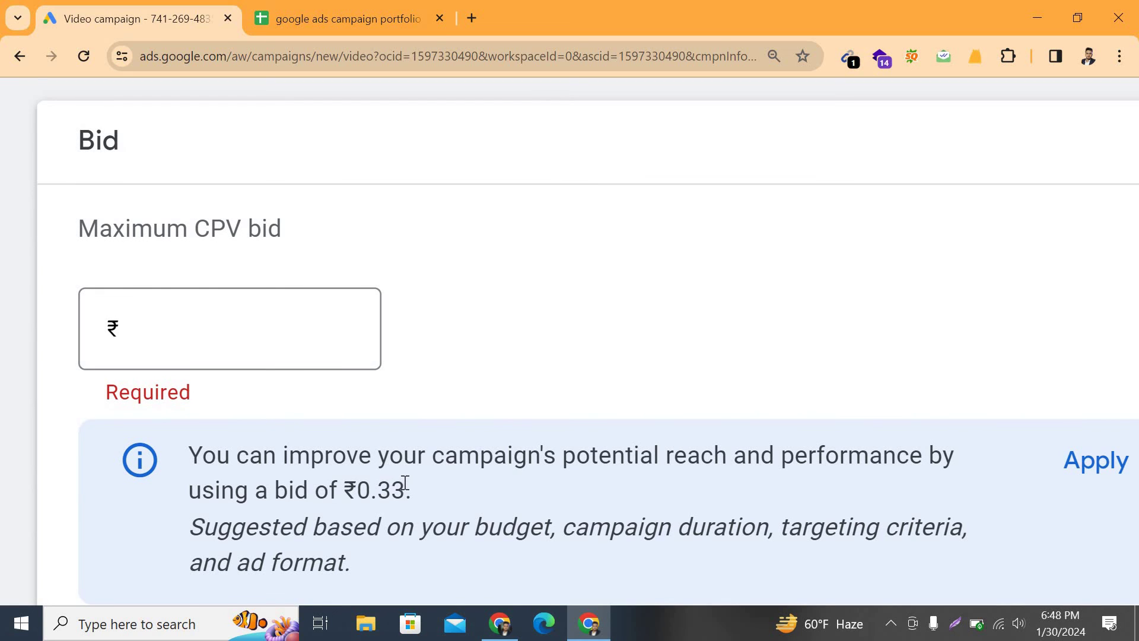
pyautogui.doubleClick(397, 486)
pyautogui.hotkey('ctrl', '-')
pyautogui.hotkey('ctrl', '-')
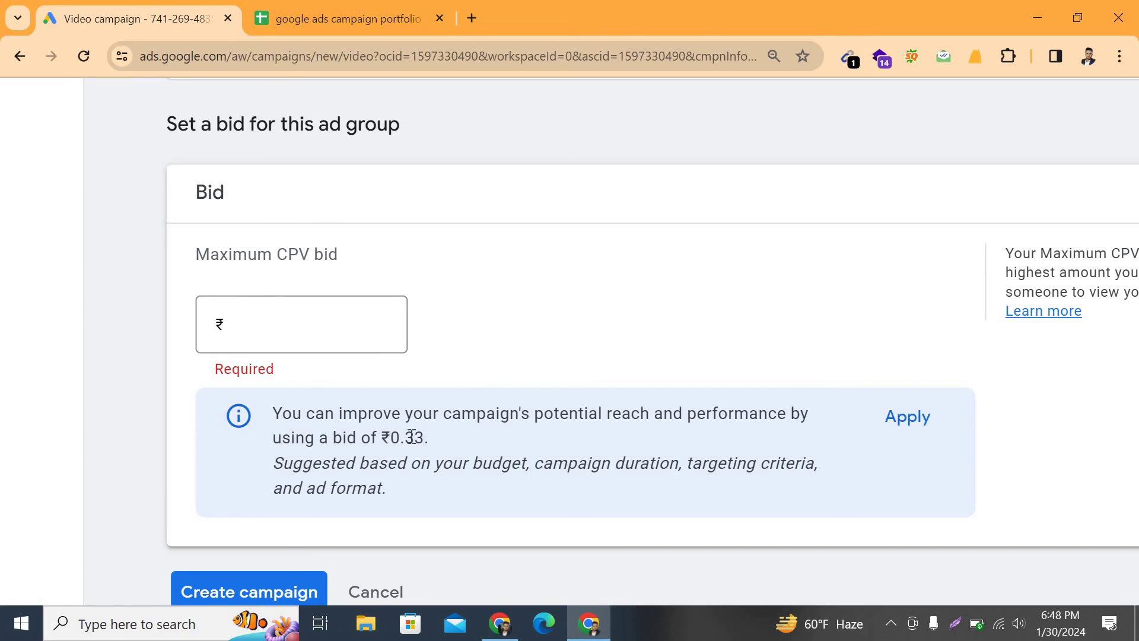
pyautogui.moveTo(424, 437); pyautogui.dragTo(405, 437)
pyautogui.hotkey('ctrl', '-')
pyautogui.hotkey('ctrl', '-')
pyautogui.hotkey('ctrl', '-')
pyautogui.hotkey('ctrl', '-')
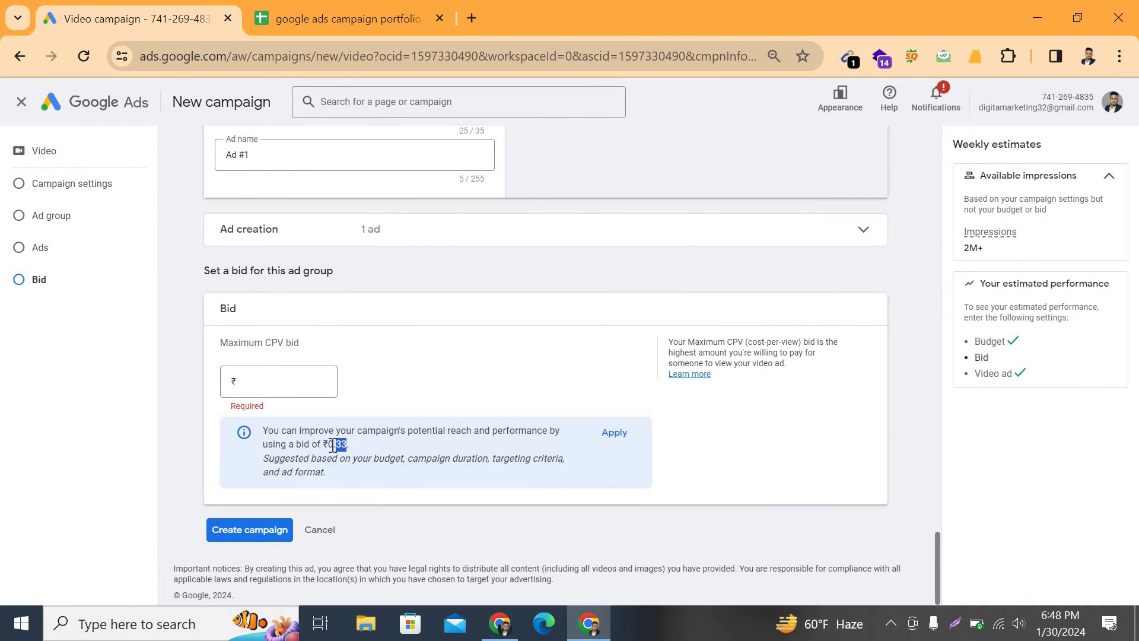
pyautogui.hotkey('ctrl', '+')
pyautogui.hotkey('ctrl', '+')
pyautogui.hotkey('ctrl', '+')
pyautogui.hotkey('ctrl', '+')
pyautogui.hotkey('ctrl', '+')
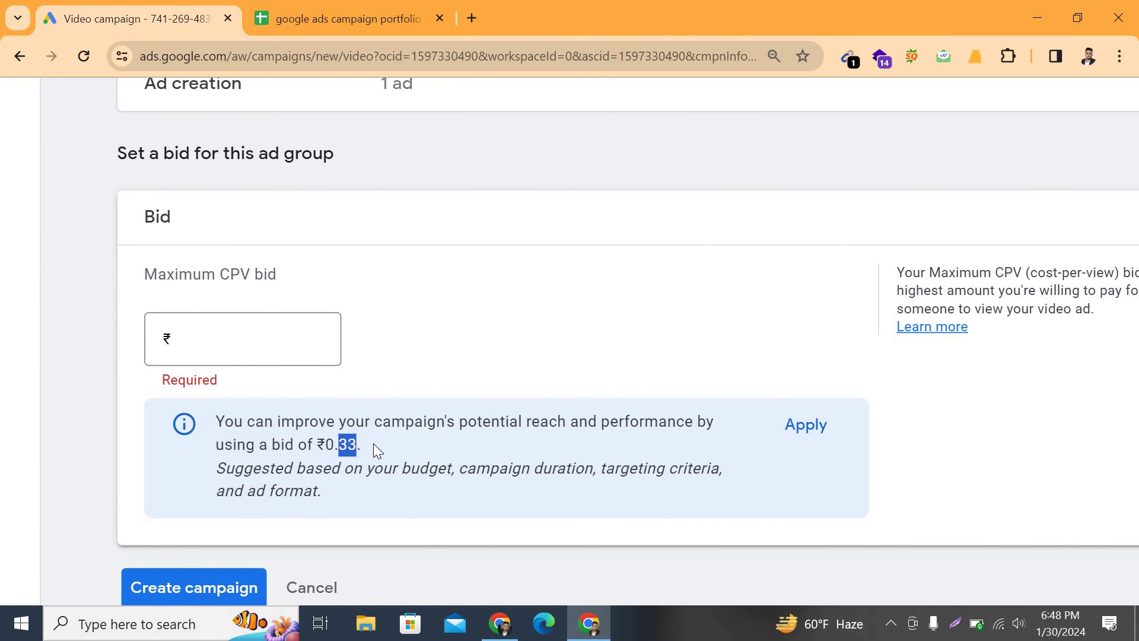
pyautogui.click(814, 436)
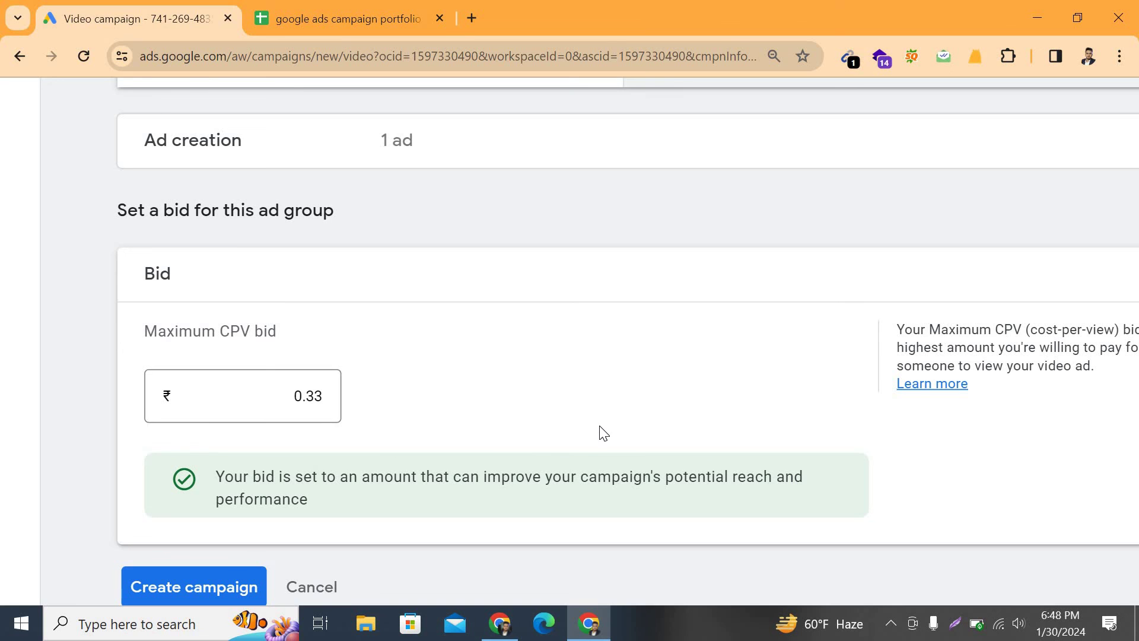
# - Create the video campaign, check the summary of its settings, and continue to the campaign overview
pyautogui.hotkey('ctrl', '-')
pyautogui.hotkey('ctrl', '-')
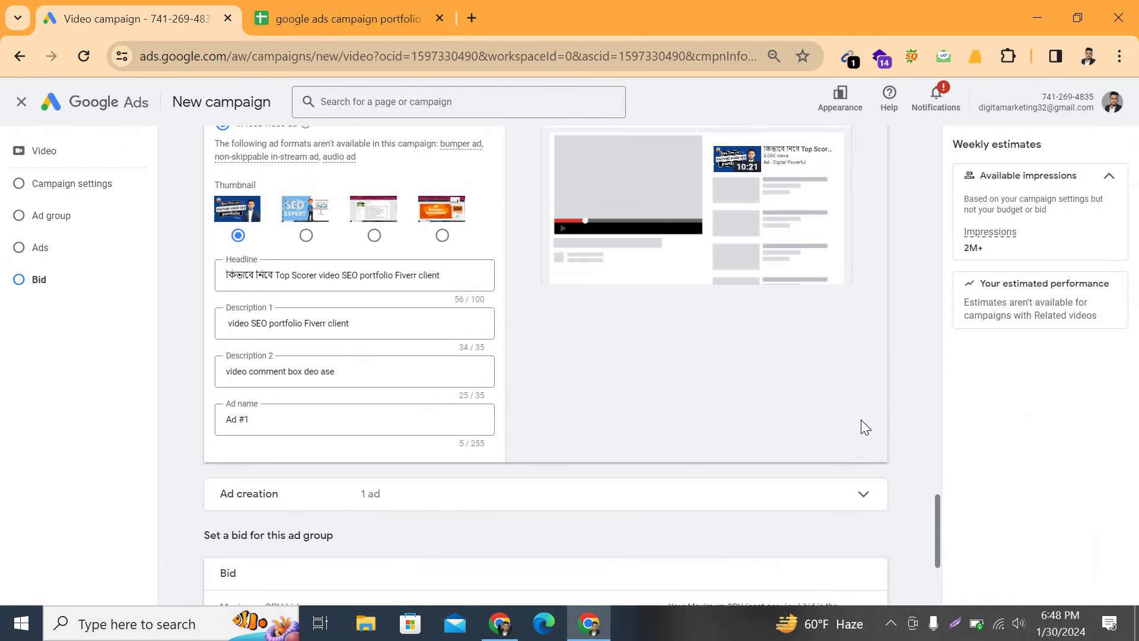
pyautogui.scroll(-10, 873, 429)
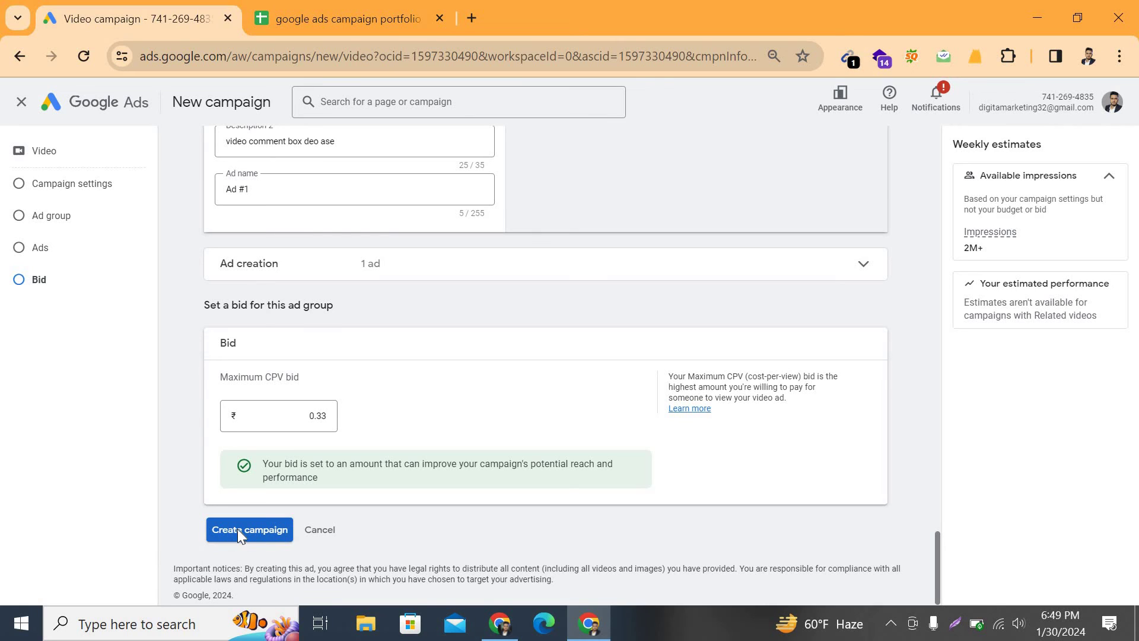
pyautogui.click(237, 528)
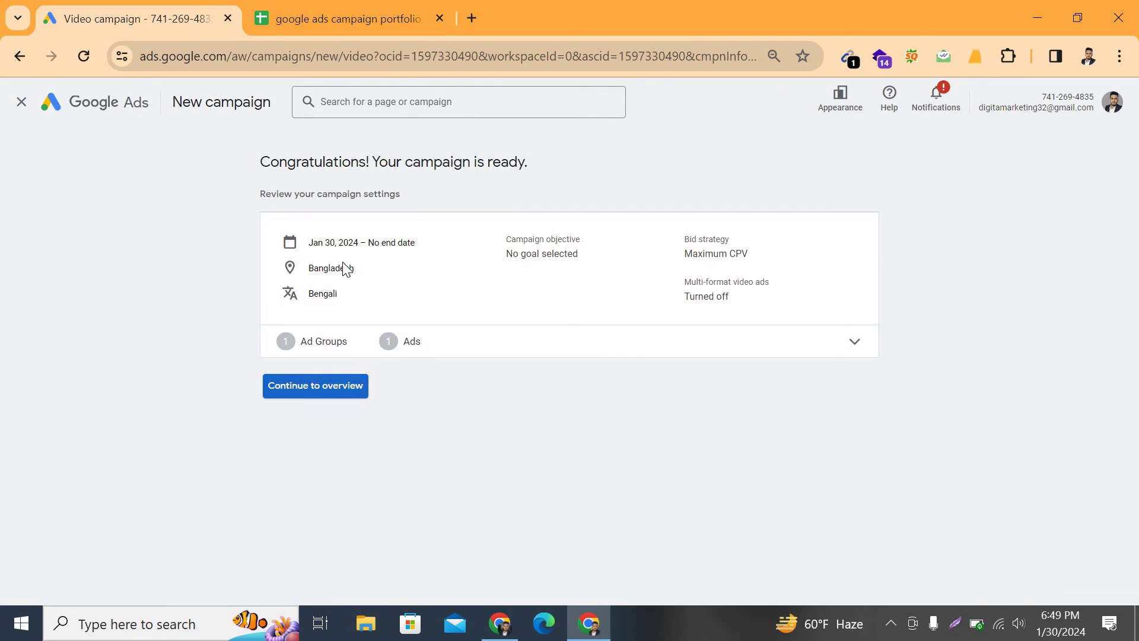
pyautogui.scroll(2, 343, 263)
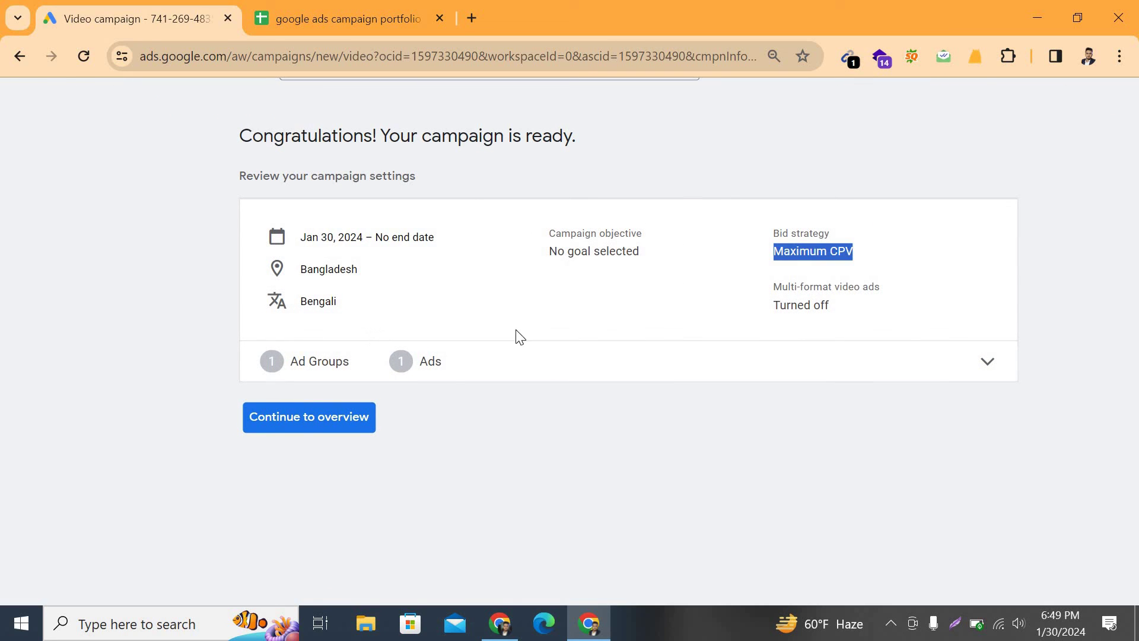
pyautogui.click(290, 415)
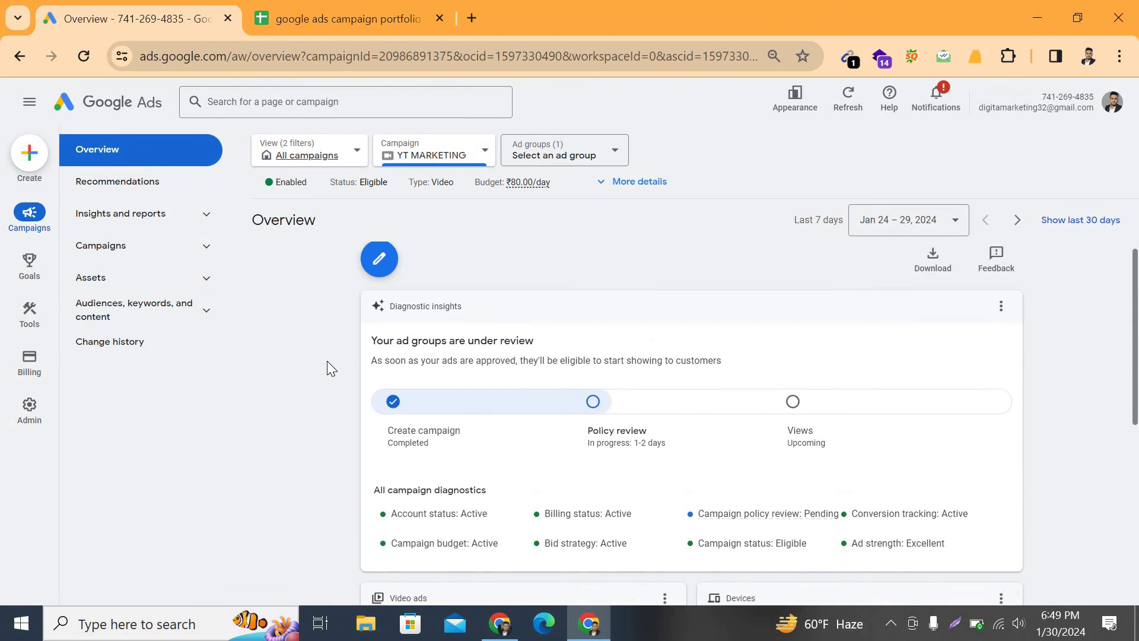
# - Review the policy review progress and campaign diagnostics in the Diagnostic insights of the YT MARKETING overview
pyautogui.scroll(-2, 386, 376)
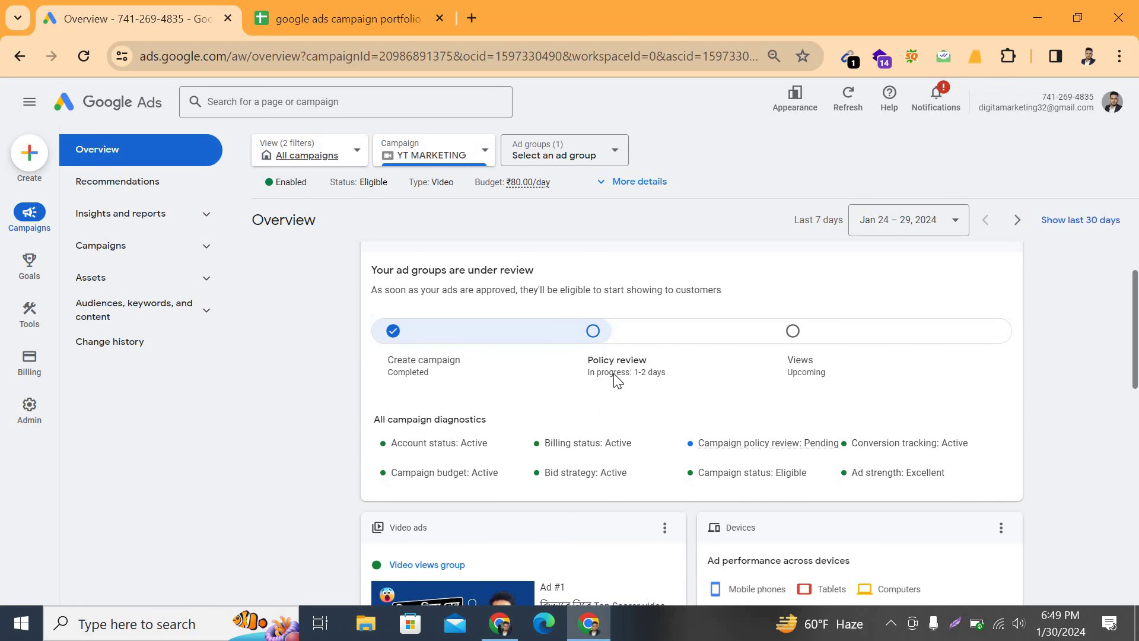
pyautogui.scroll(3, 618, 377)
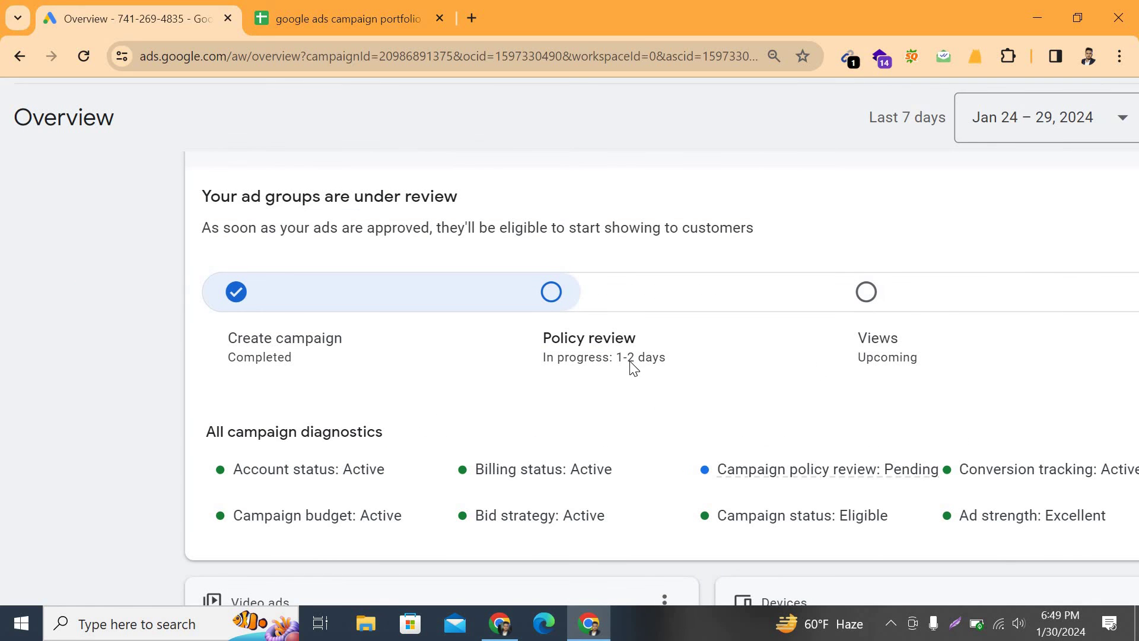
pyautogui.scroll(-3, 771, 371)
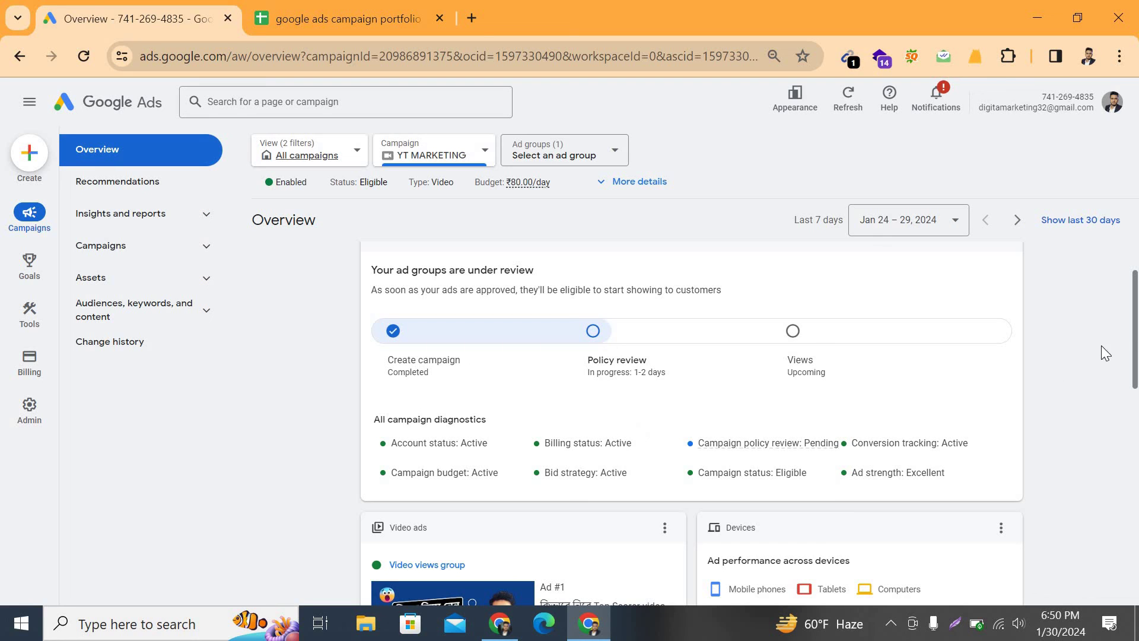
pyautogui.moveTo(1134, 330); pyautogui.dragTo(1130, 288)
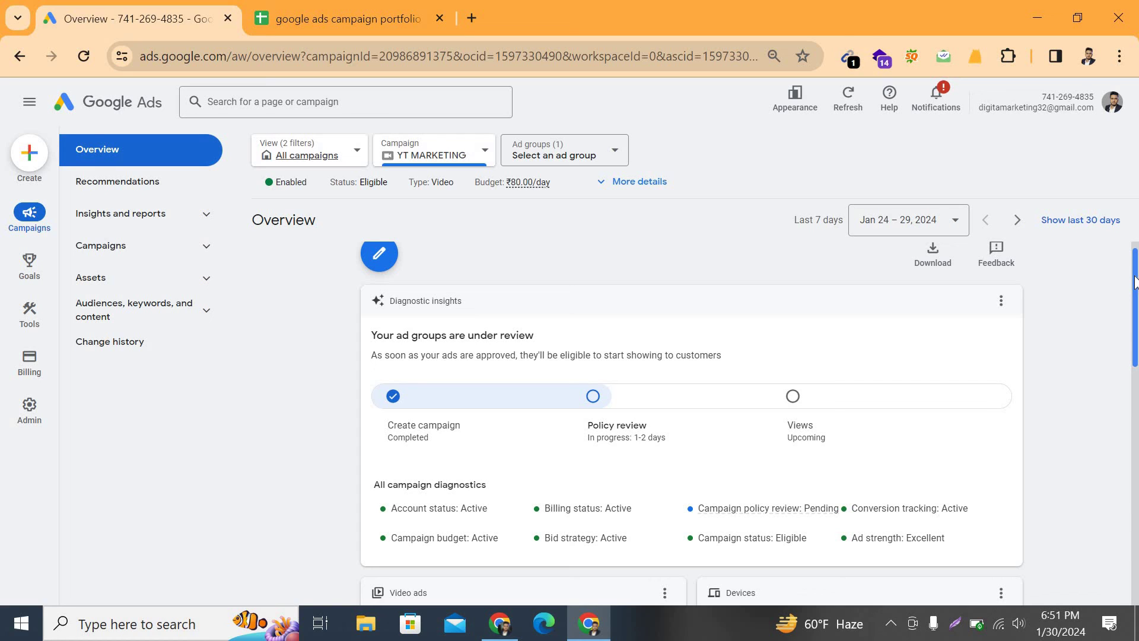
pyautogui.moveTo(1135, 282); pyautogui.dragTo(1133, 270)
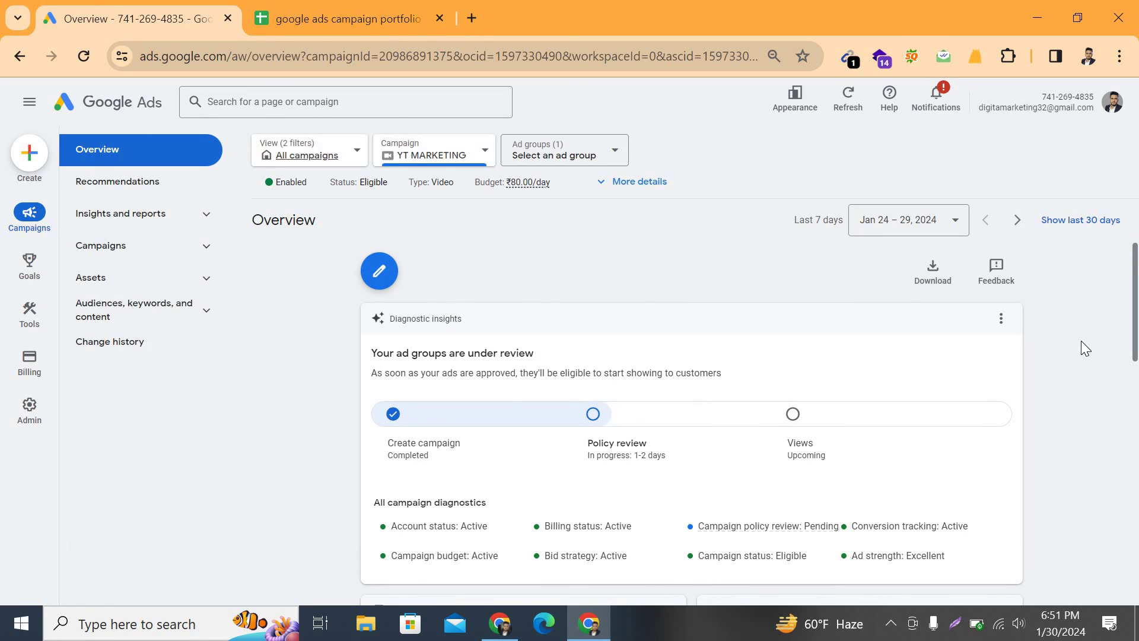